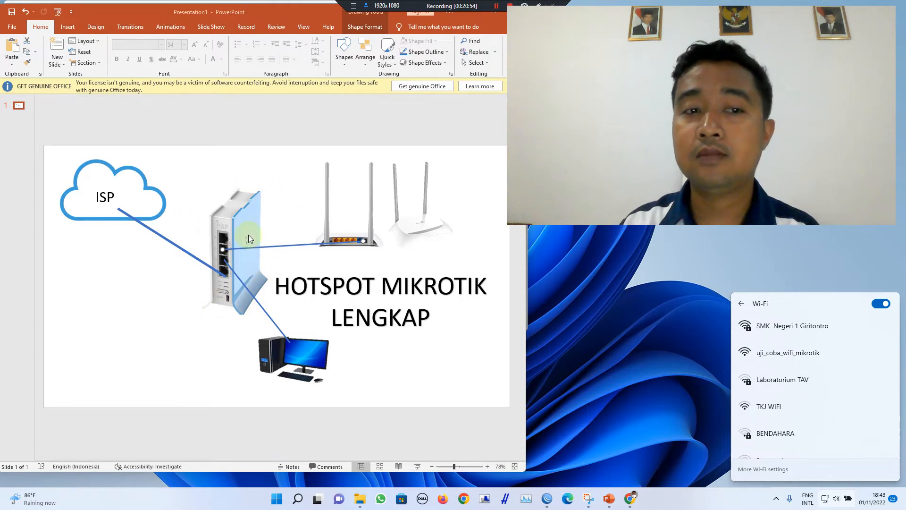
Step: Bring WinBox forward and close the Firewall and Address List windows
click(443, 424)
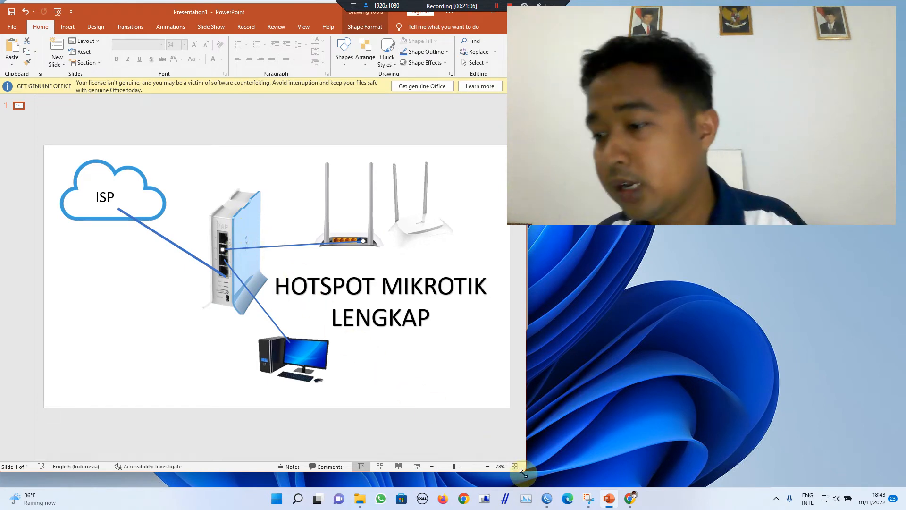
click(547, 500)
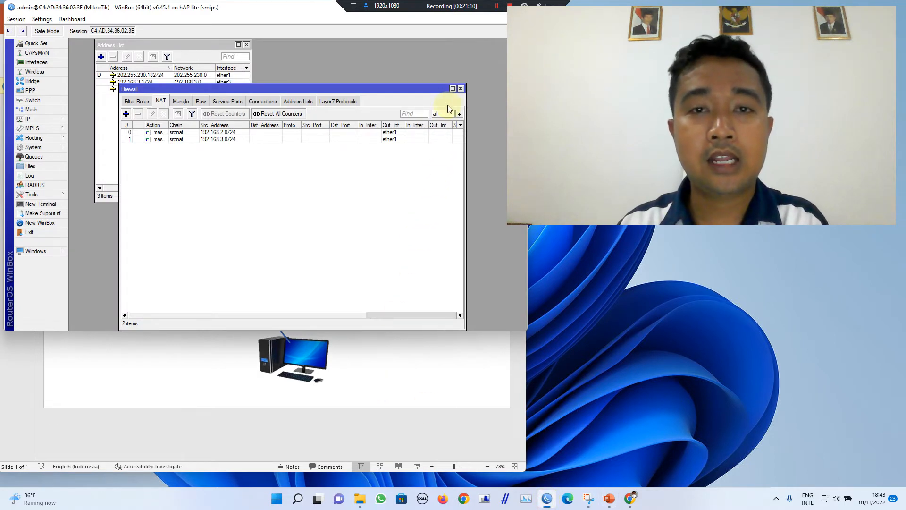
click(461, 88)
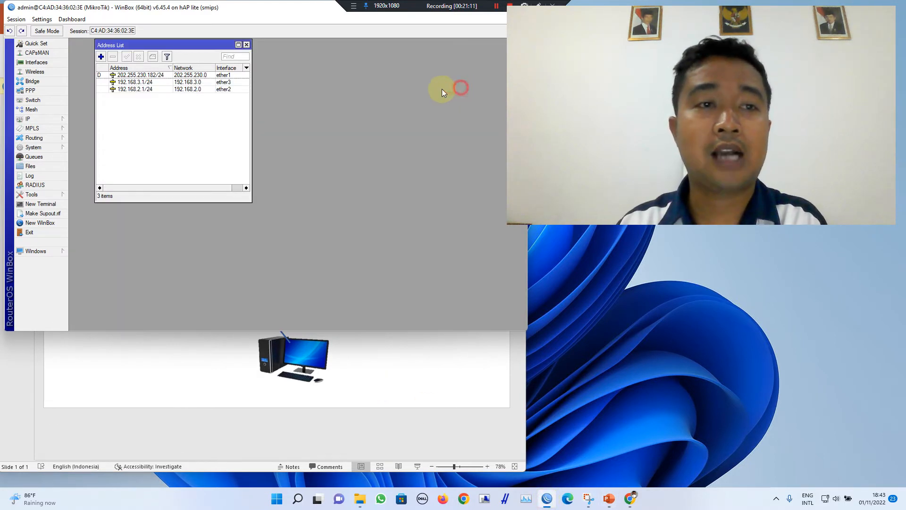
click(246, 46)
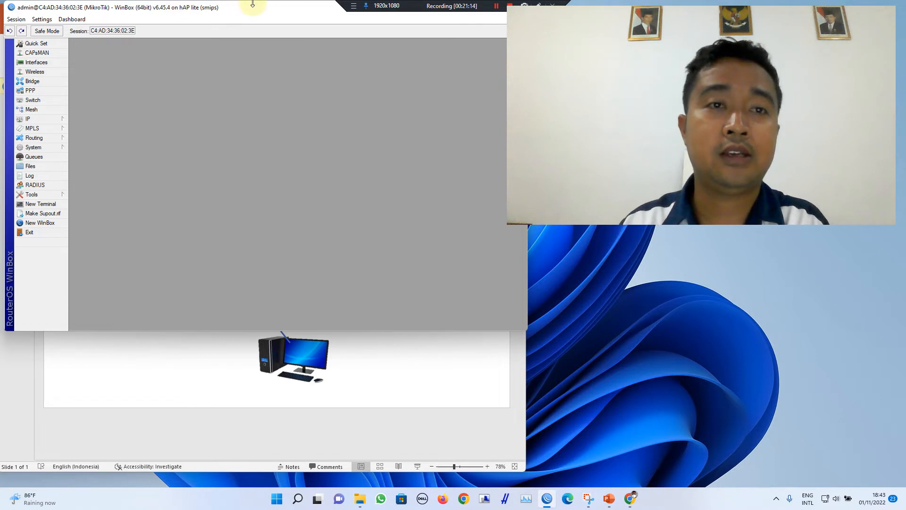
drag(259, 9, 266, 67)
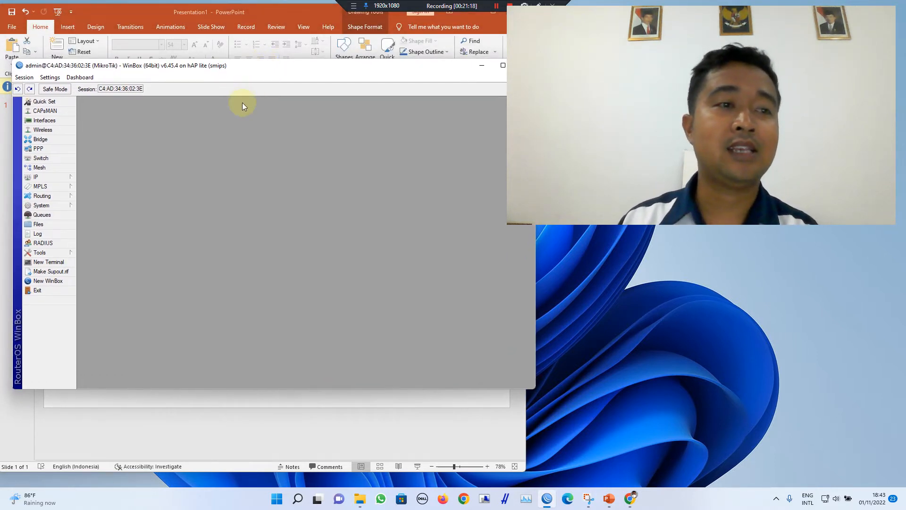
Step: Enable the wlan1 interface in Wireless Tables, then close that window
click(58, 129)
click(115, 164)
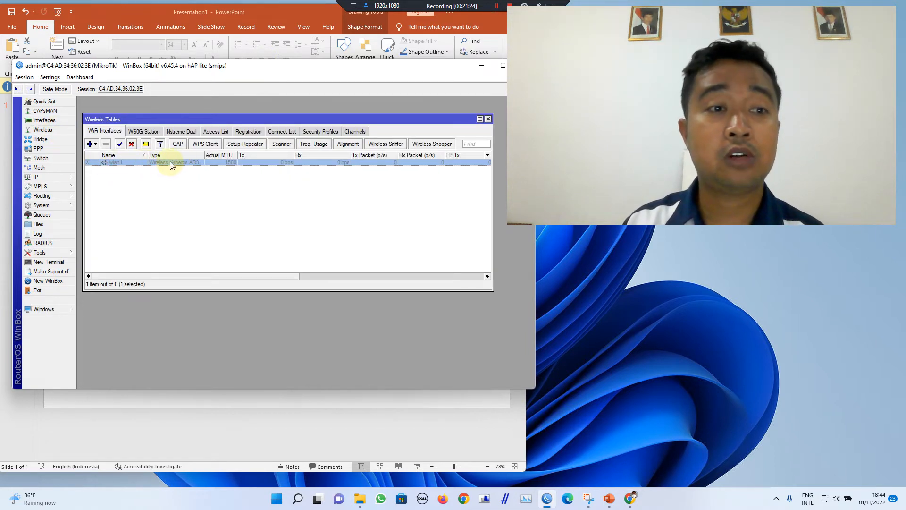
click(120, 145)
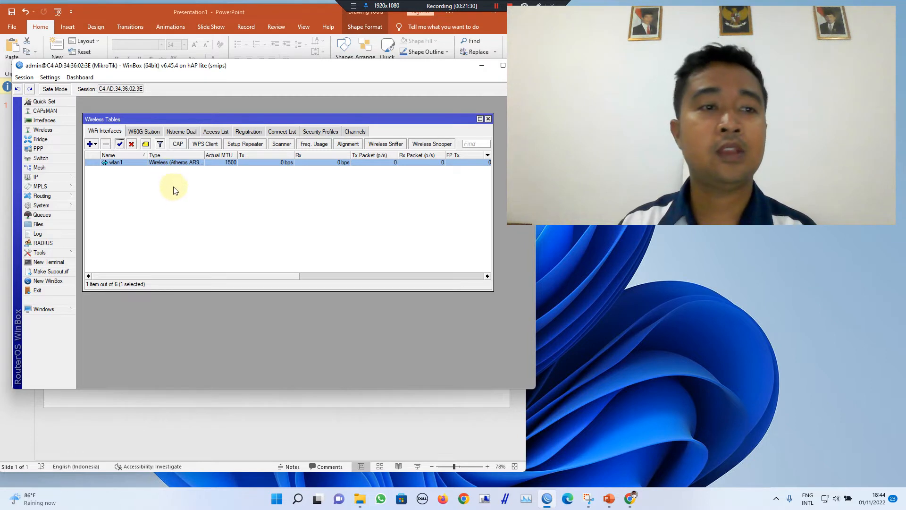
click(487, 119)
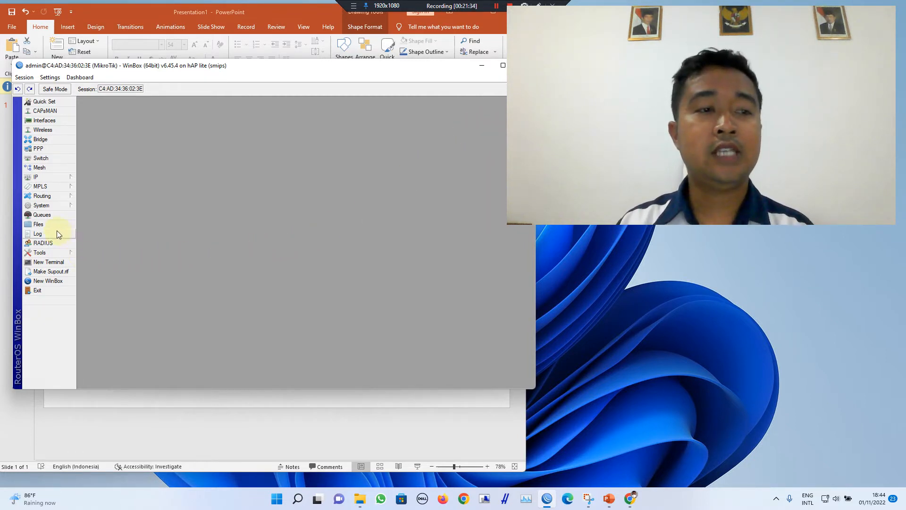
Step: Add IP address 192.168.15.1/24 on interface wlan1 under IP > Addresses
click(65, 176)
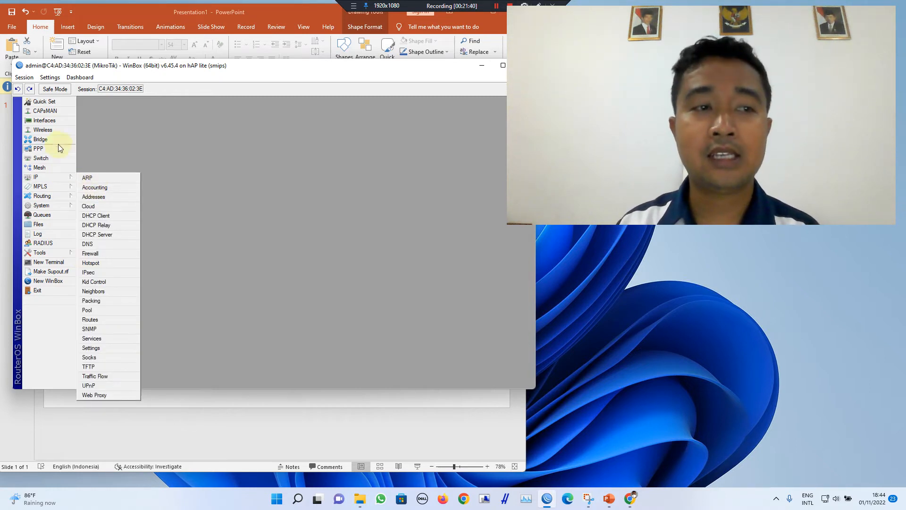
click(96, 197)
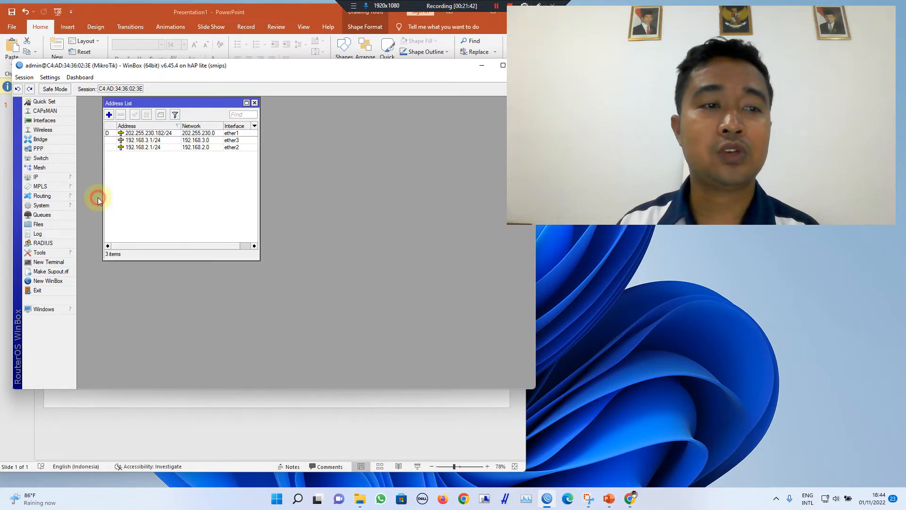
click(109, 115)
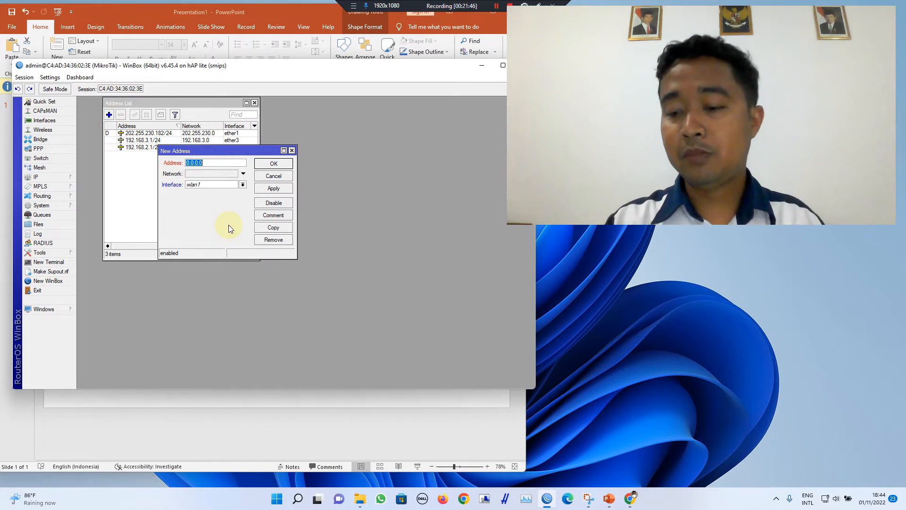
text(192.)
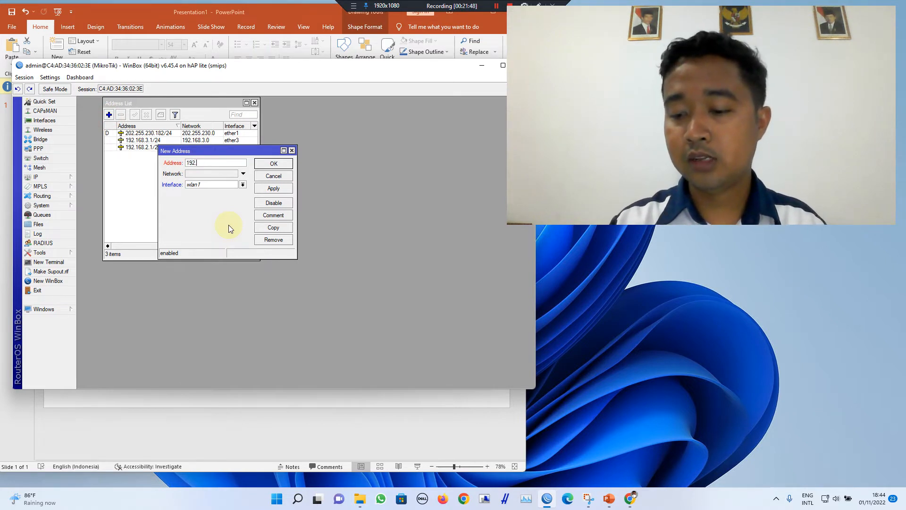
text(168.)
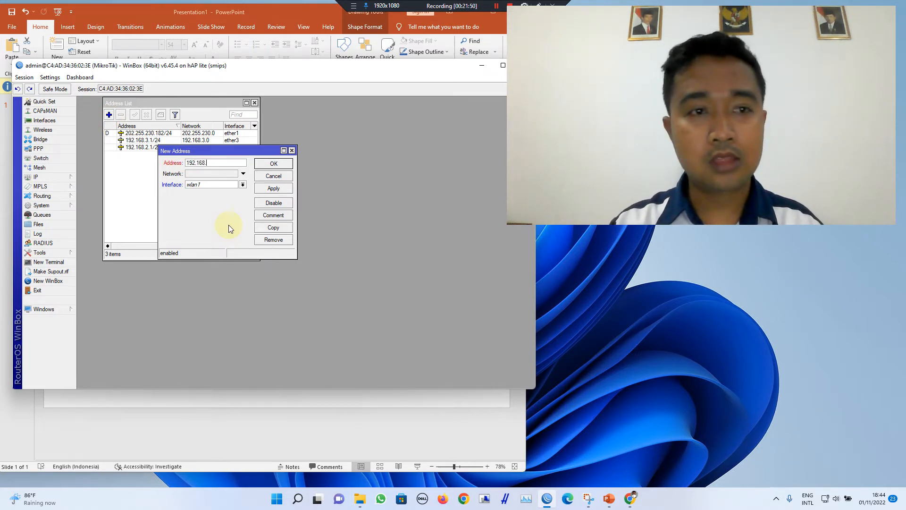
text(15.1)
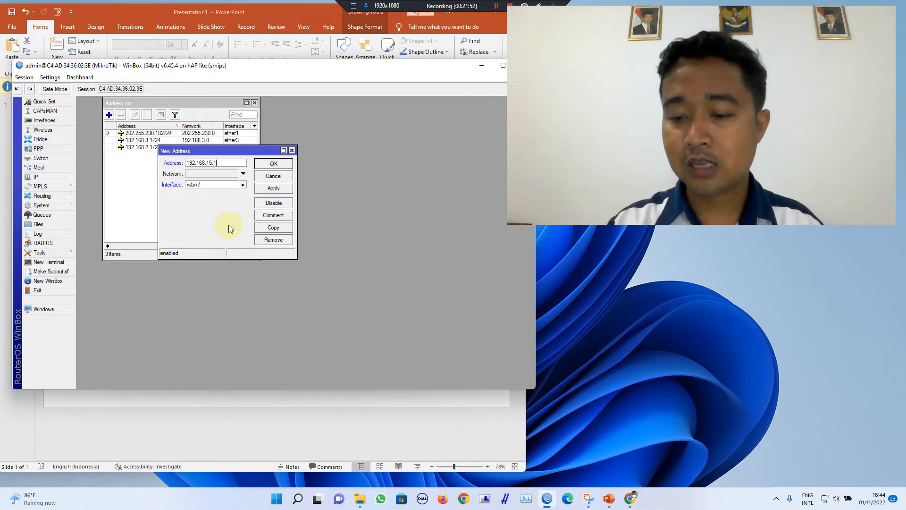
text(/24)
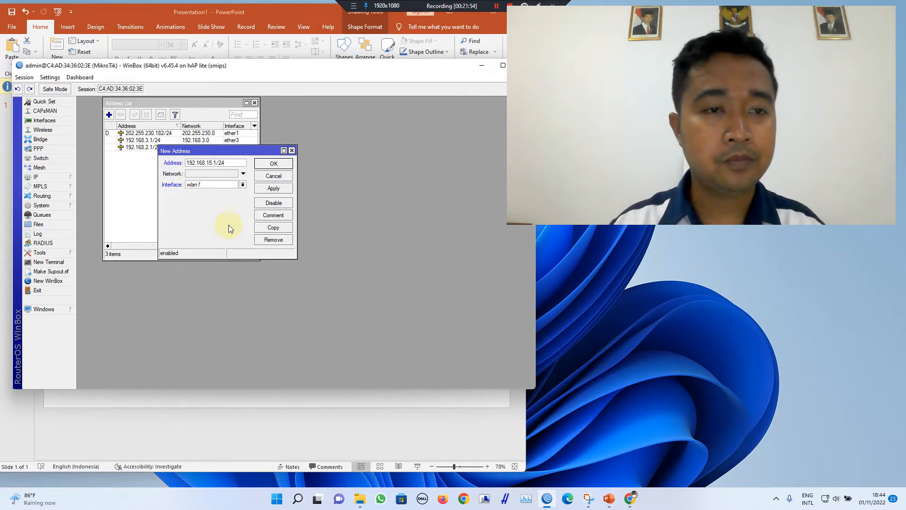
click(221, 190)
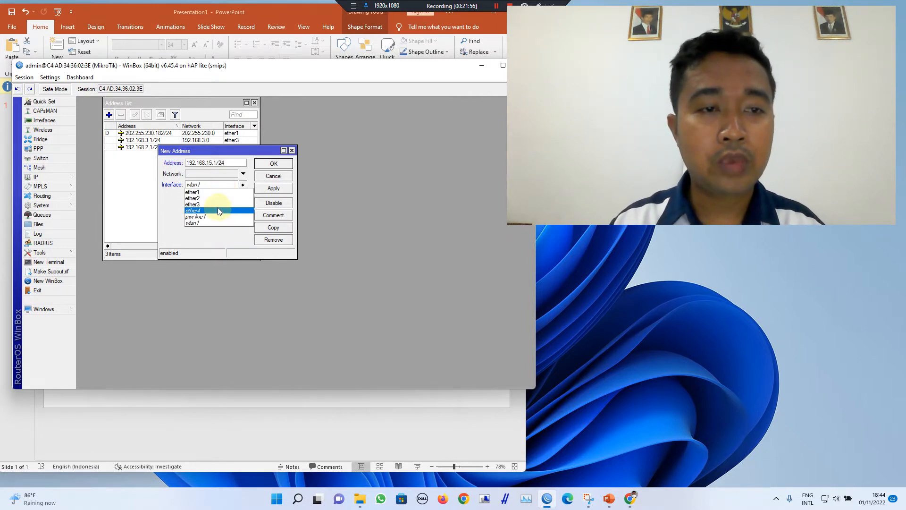
click(217, 220)
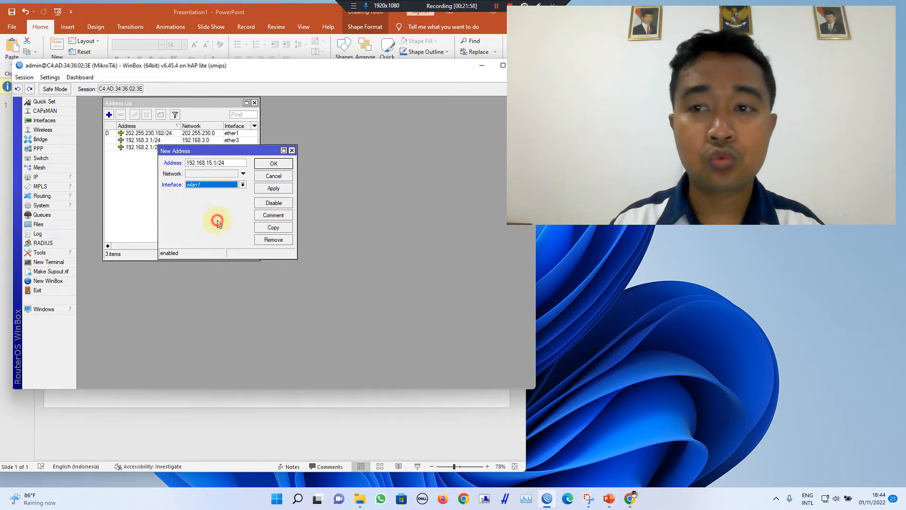
click(271, 189)
click(275, 163)
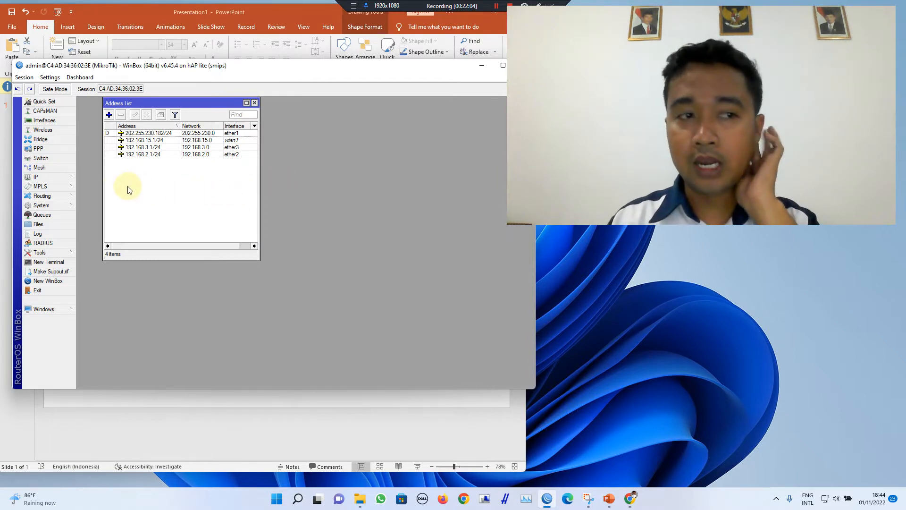
Step: Run DHCP Setup on wlan1, accepting the address space and gateway 192.168.15.1
click(58, 180)
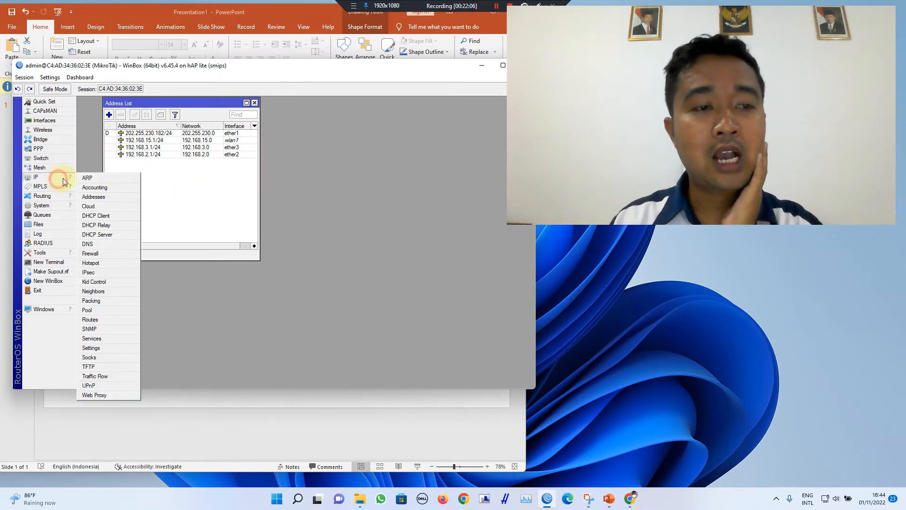
click(98, 235)
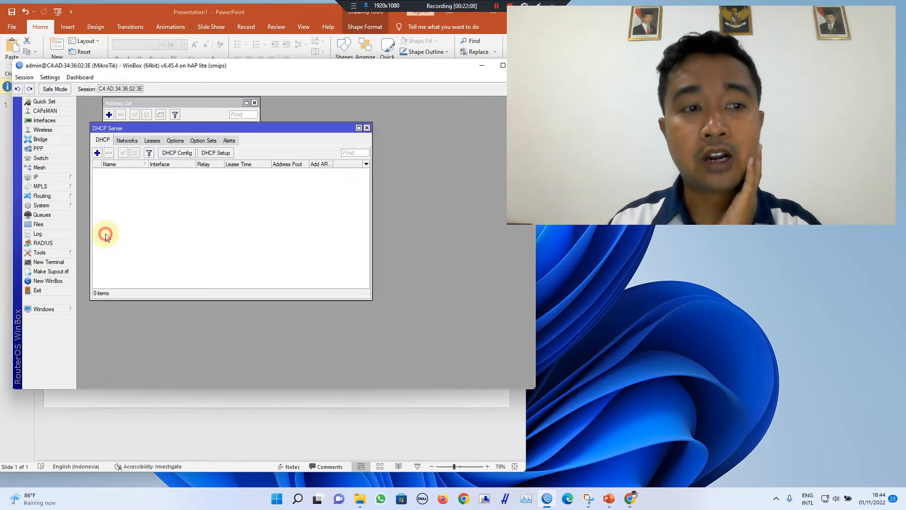
click(215, 153)
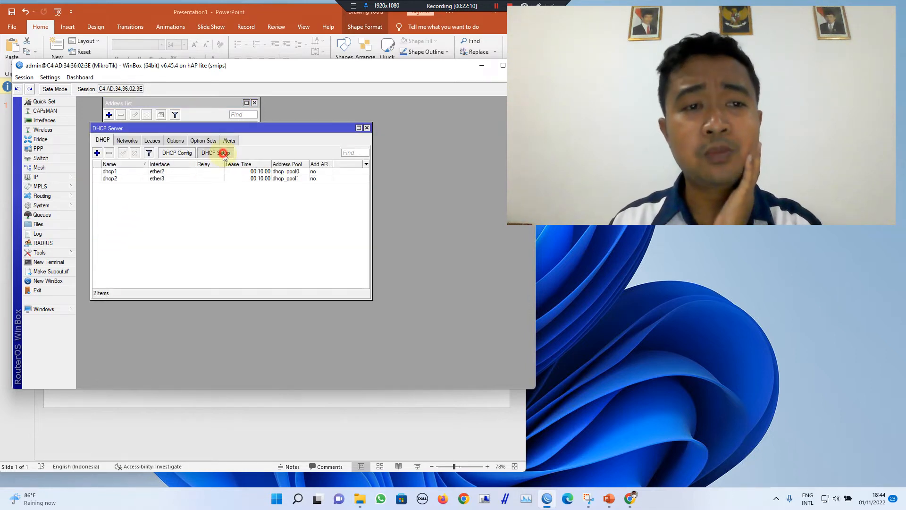
click(219, 191)
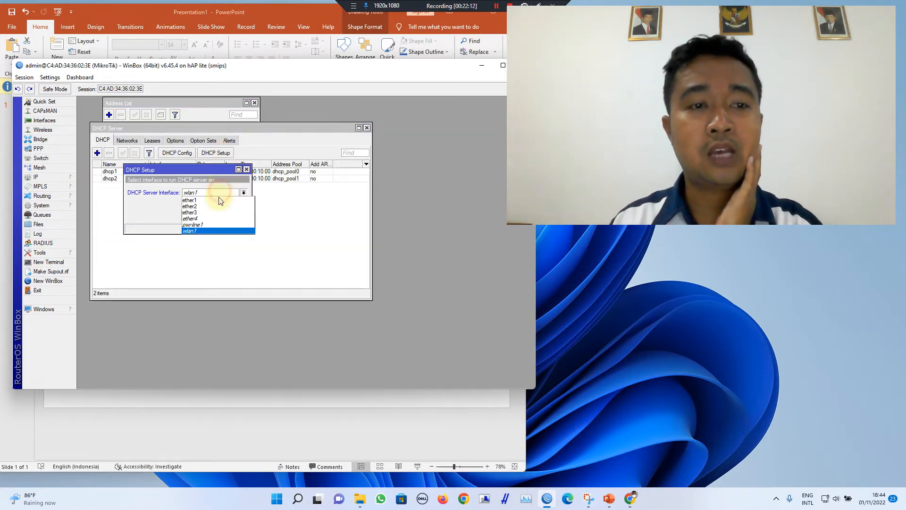
click(217, 230)
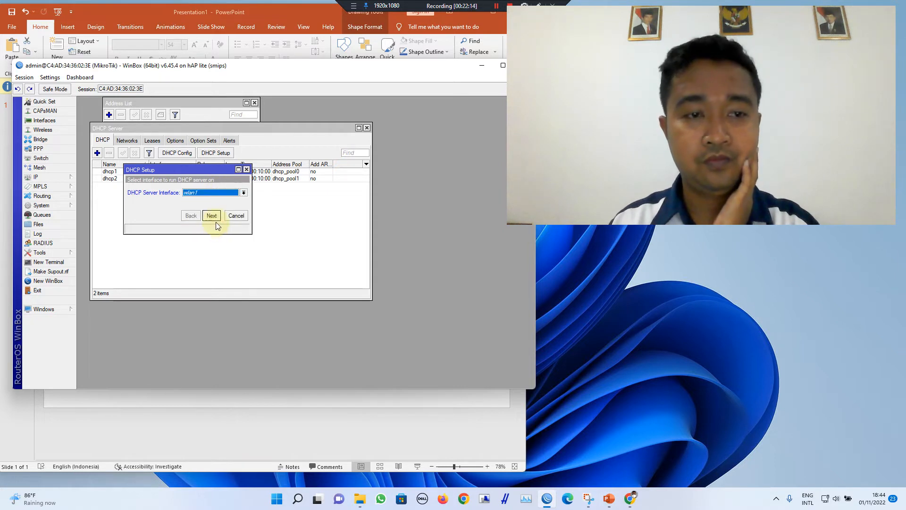
click(211, 216)
click(212, 216)
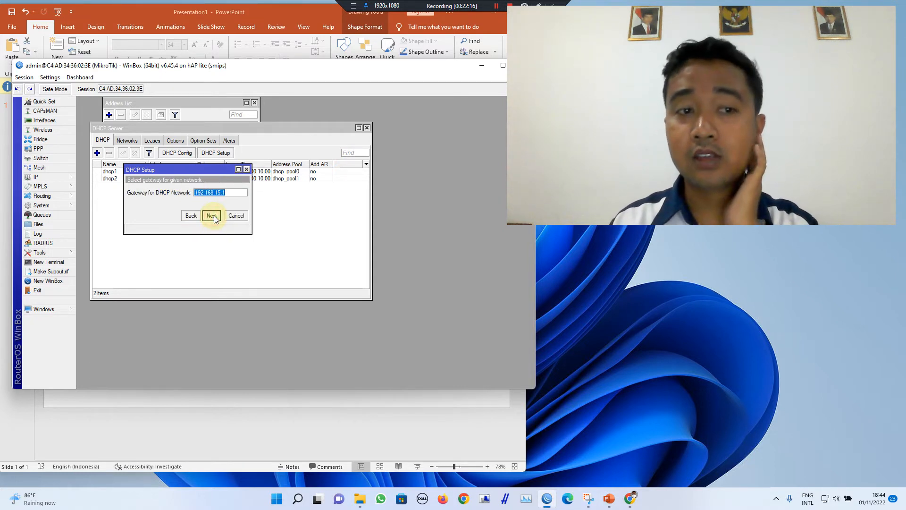
click(211, 216)
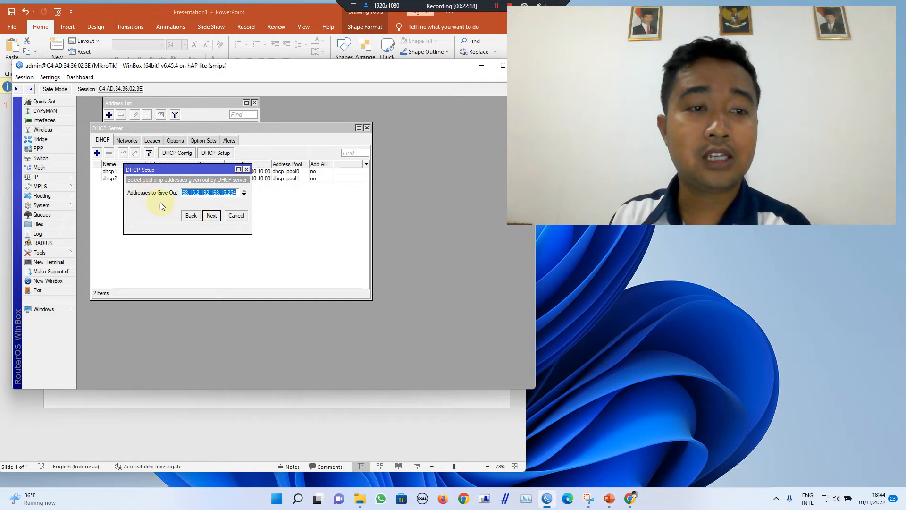
Step: Keep the pool range, DNS 202.255.230.1 and 00:10:00 lease to create dhcp3
click(226, 193)
double_click(230, 193)
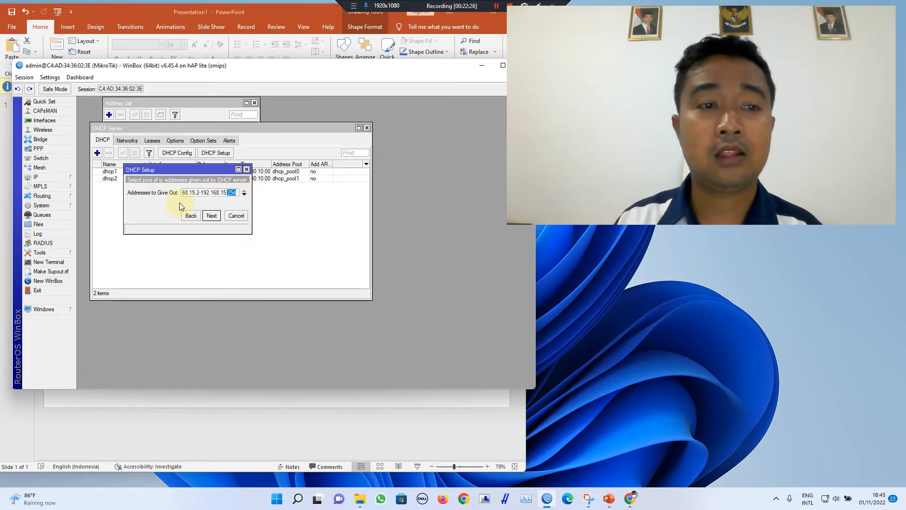
click(230, 194)
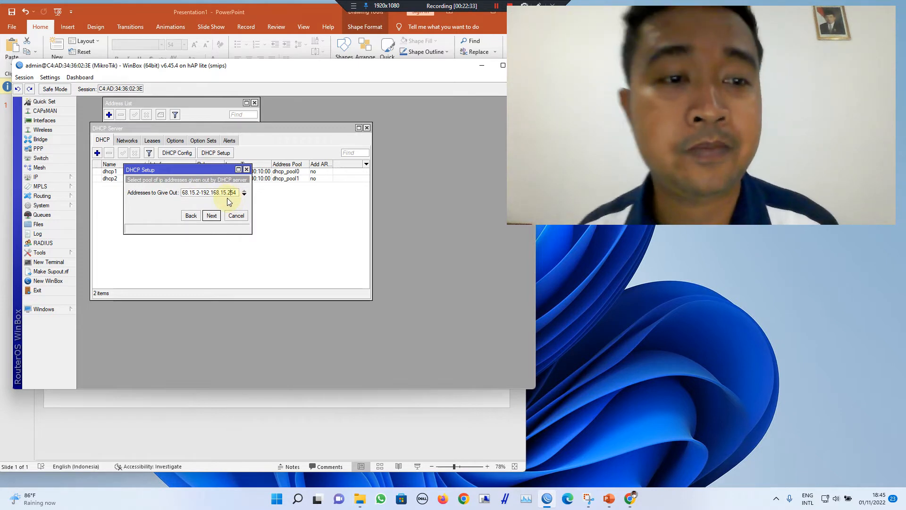
click(212, 216)
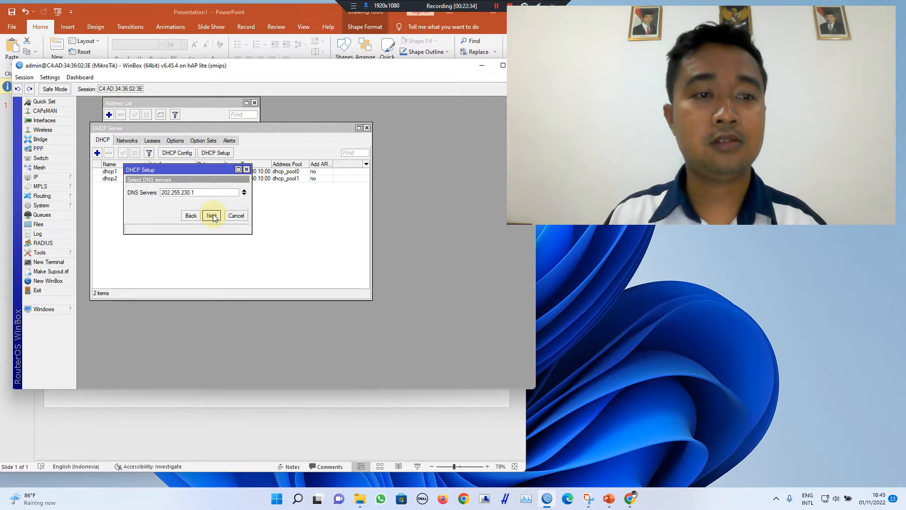
click(212, 216)
click(212, 216)
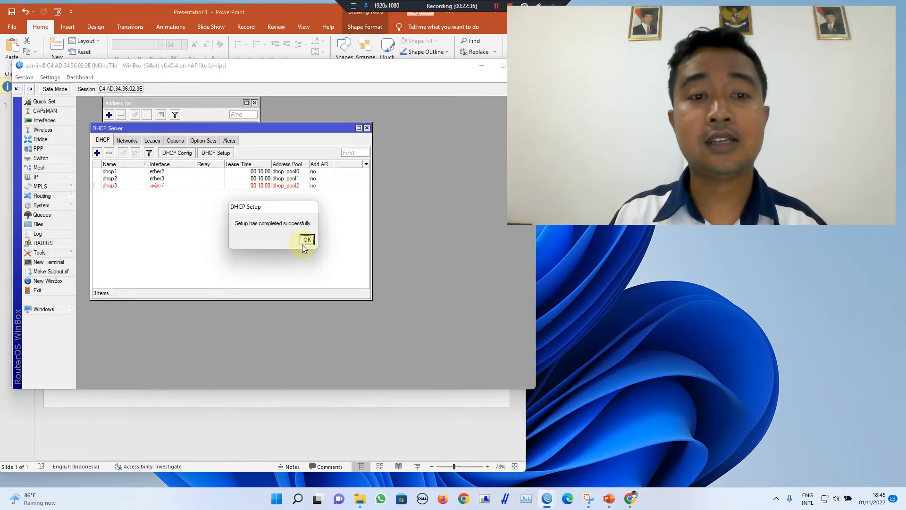
click(306, 240)
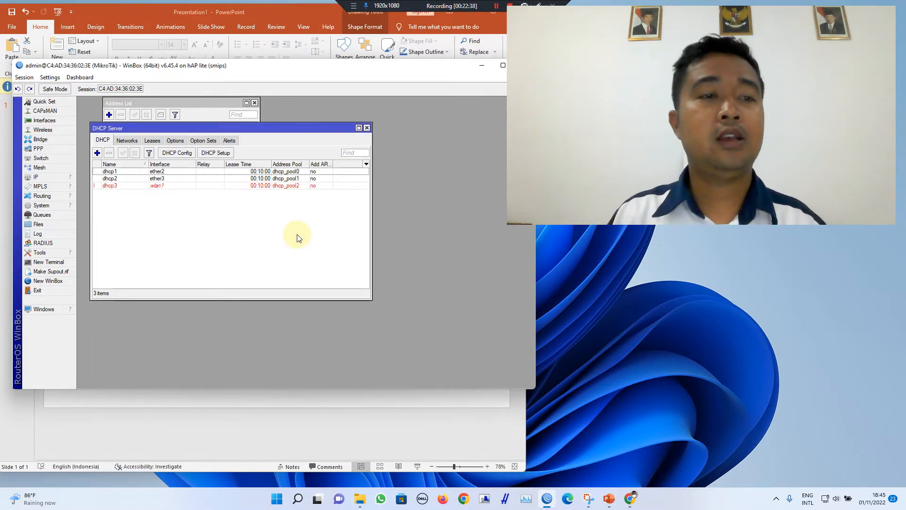
Step: Review the dhcp2 and dhcp3 entries, then close the DHCP Server list
click(157, 187)
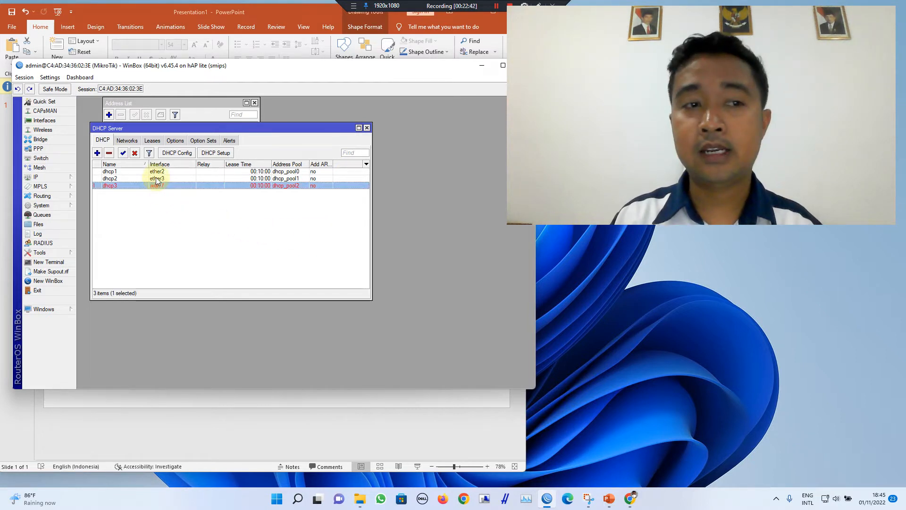
click(156, 179)
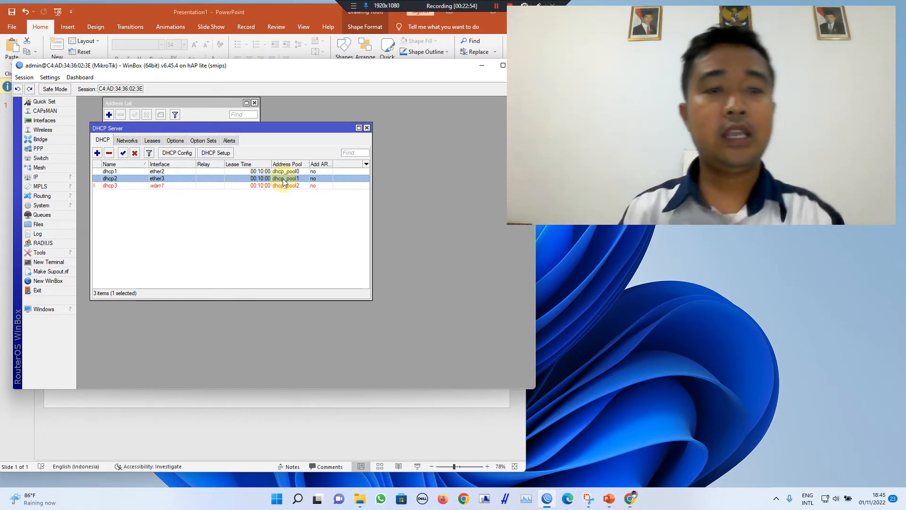
click(273, 221)
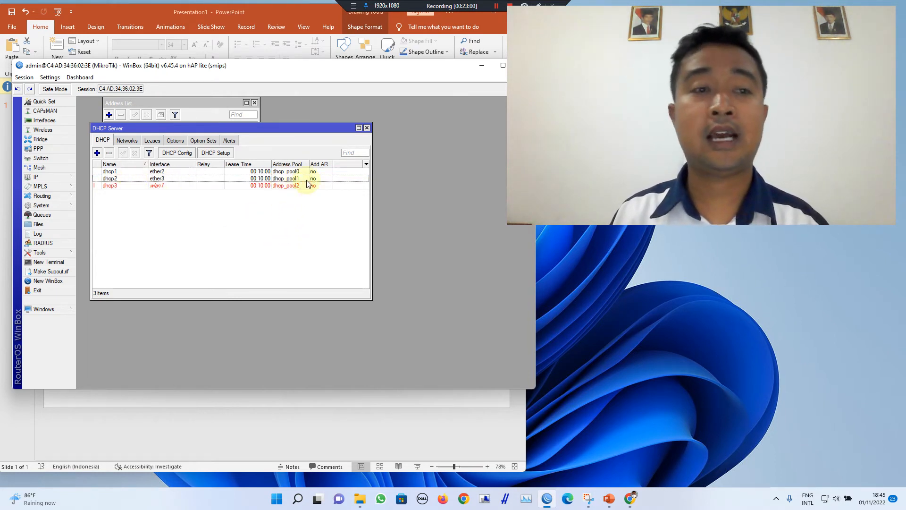
click(157, 188)
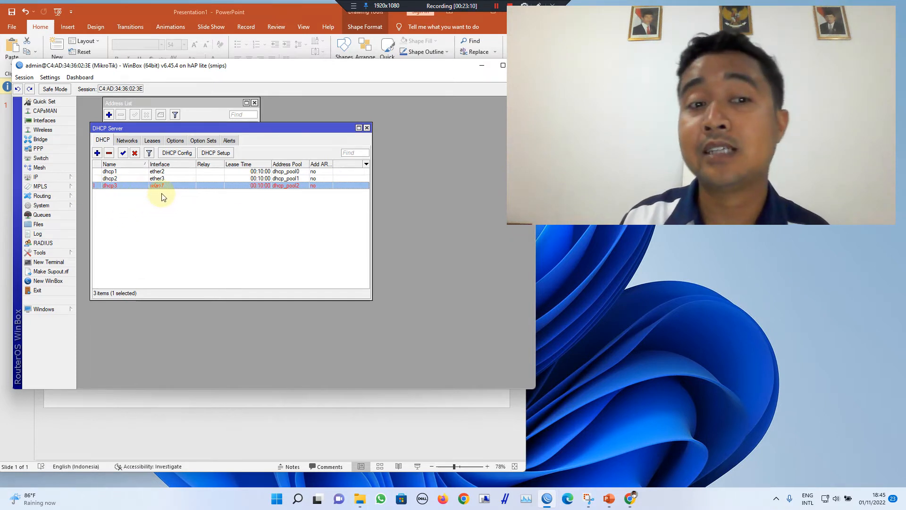
click(367, 128)
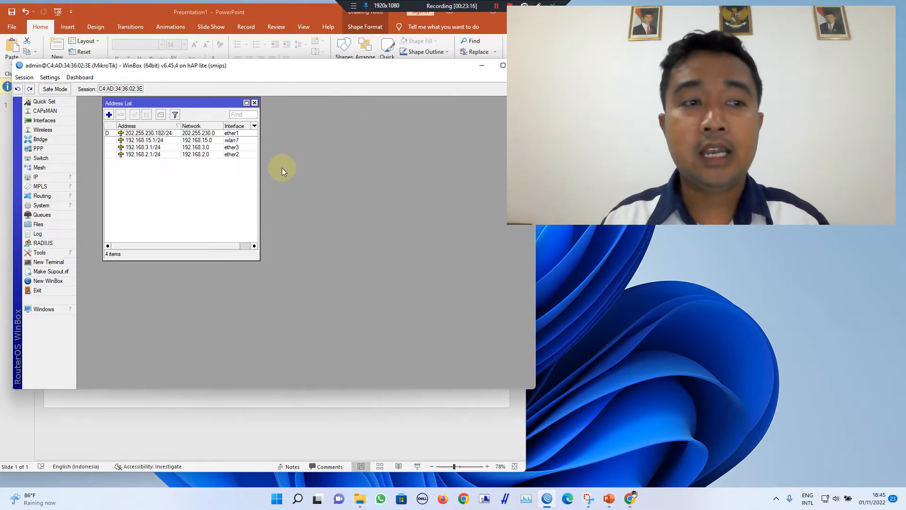
Step: Start a new NAT rule with source address 192.168.15.0/24
click(50, 179)
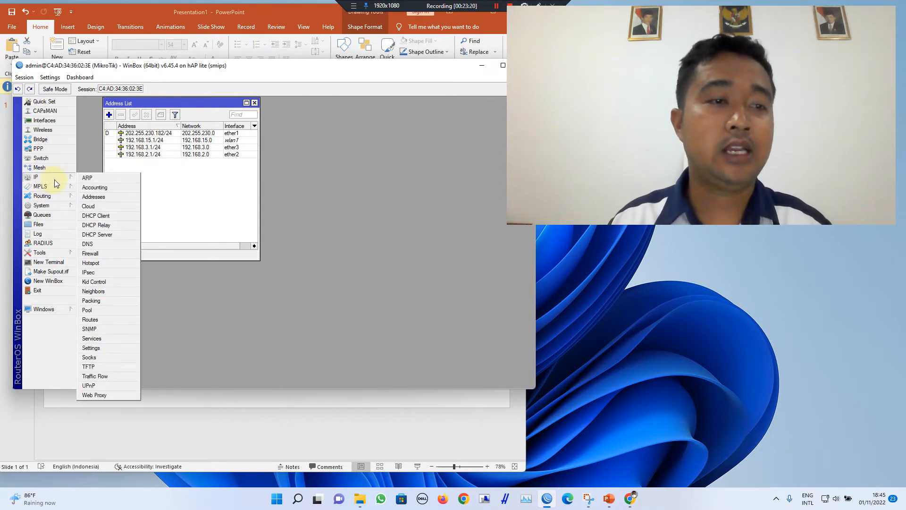
click(114, 256)
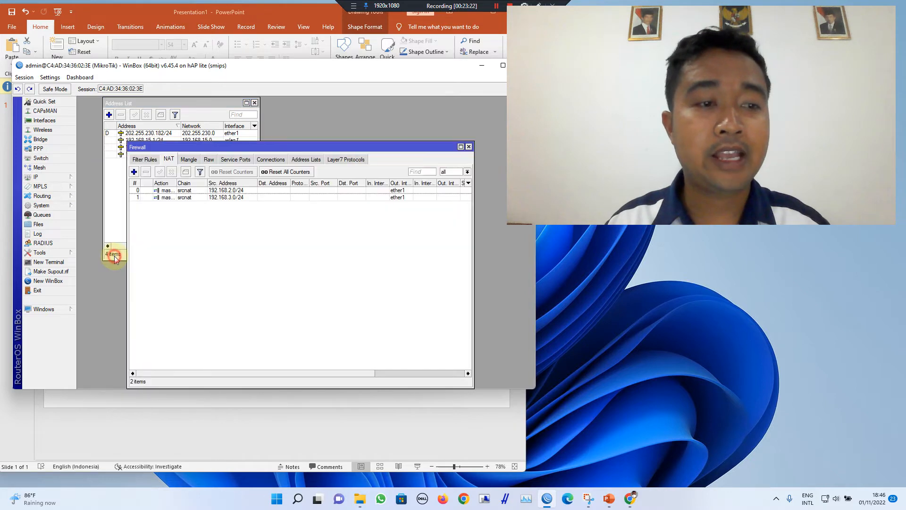
drag(229, 150, 263, 180)
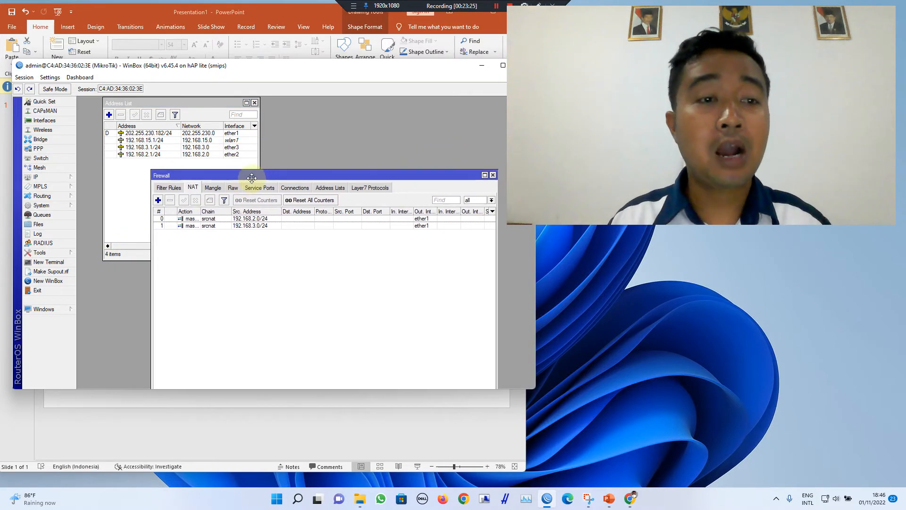
click(157, 201)
click(322, 119)
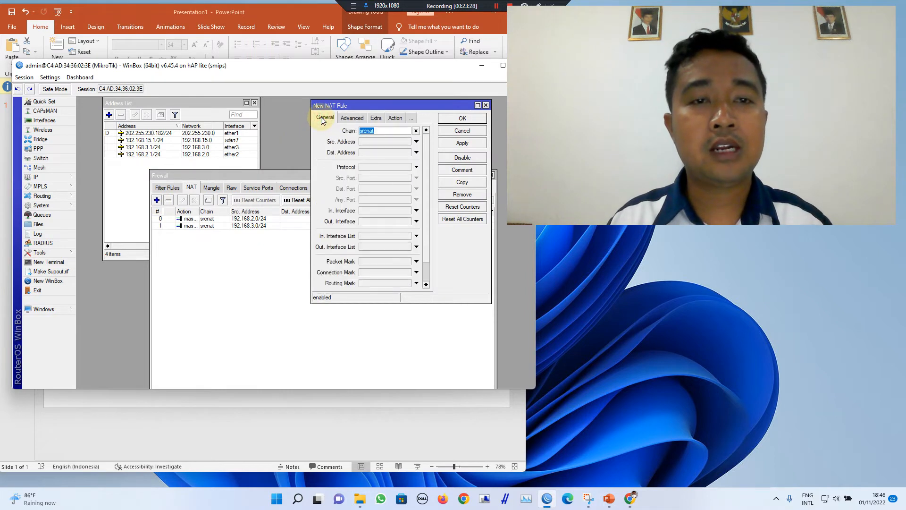
click(366, 144)
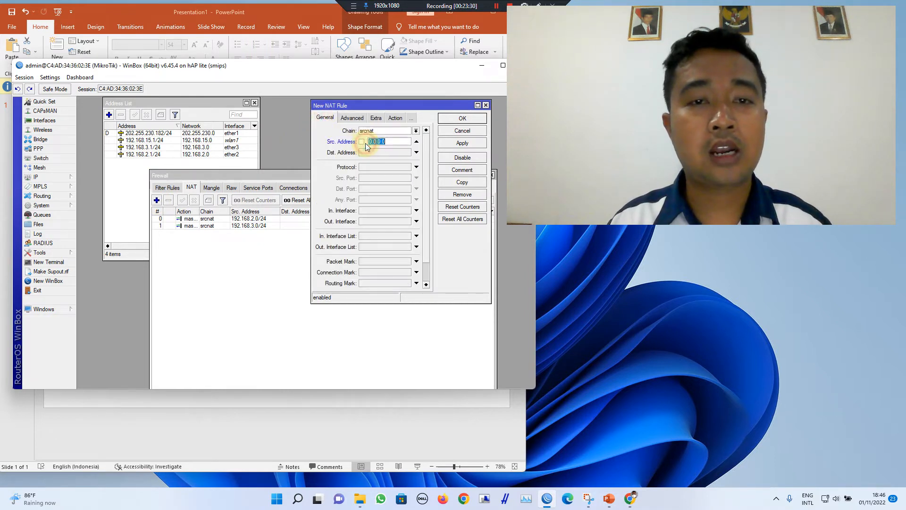
click(216, 142)
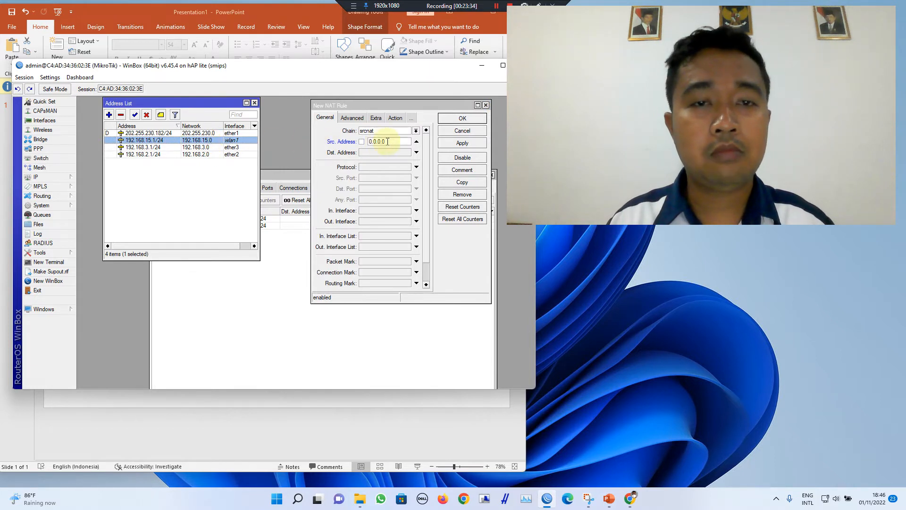
click(330, 144)
text(192.168.15.0/24)
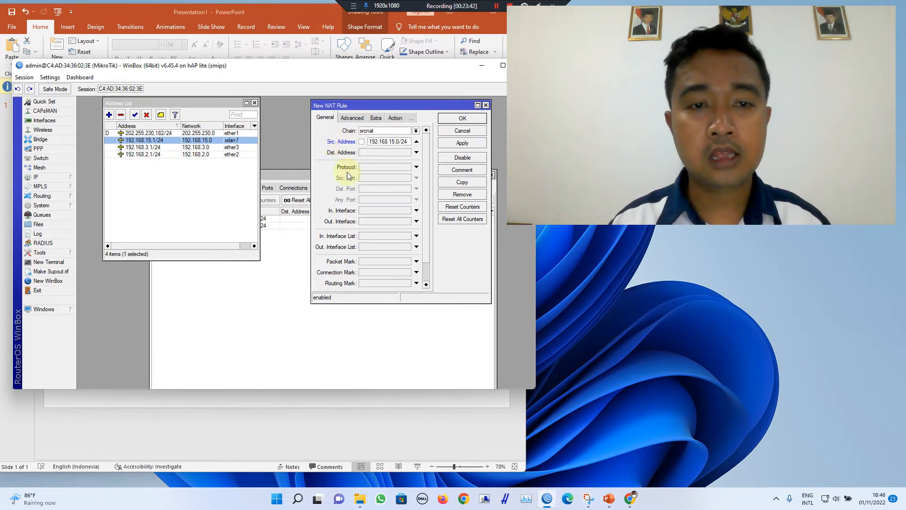
Step: Set out interface ether1 and action masquerade, save the rule, and close Firewall
click(364, 222)
click(376, 223)
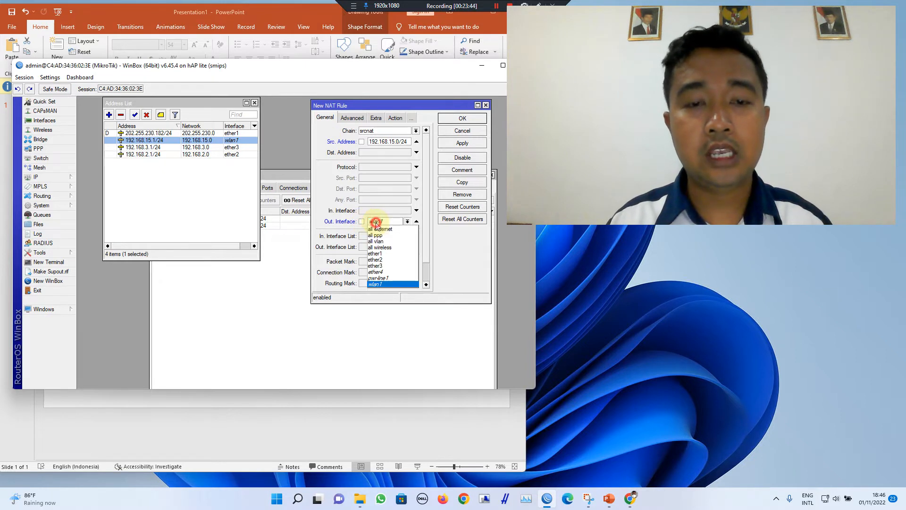
click(388, 255)
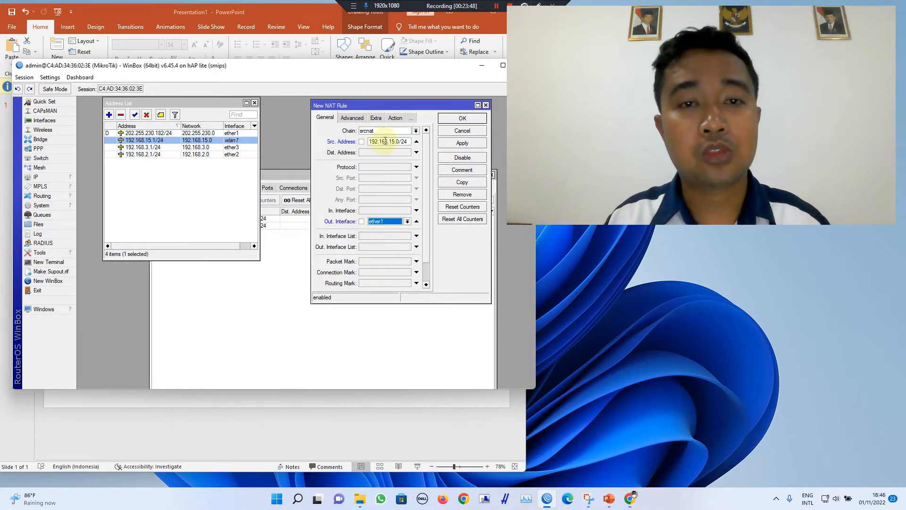
click(397, 119)
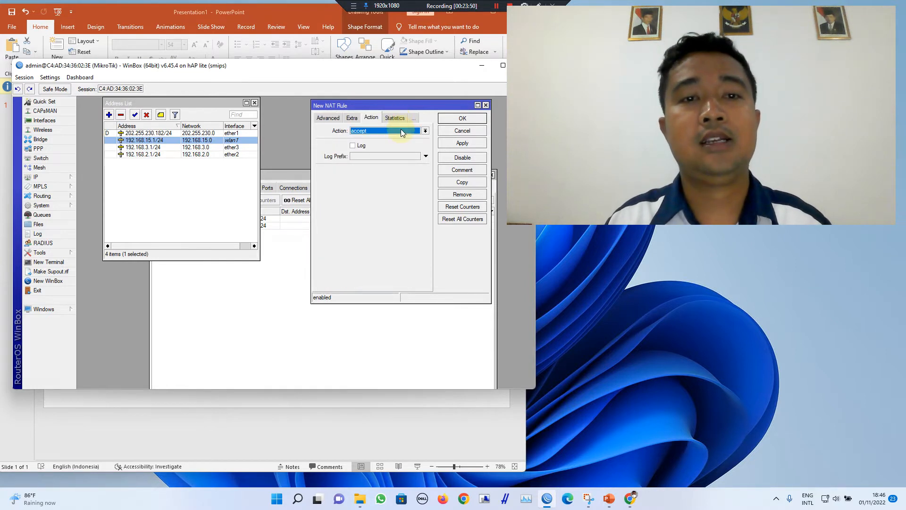
click(400, 130)
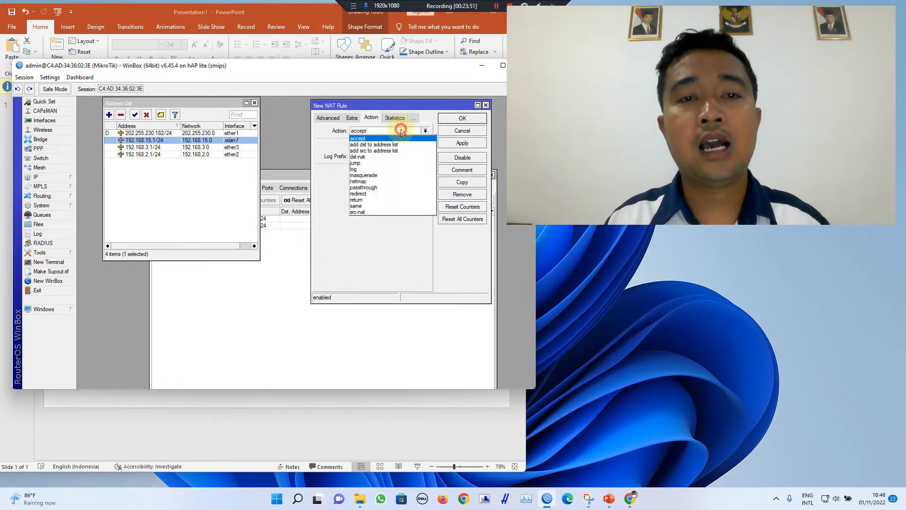
click(388, 176)
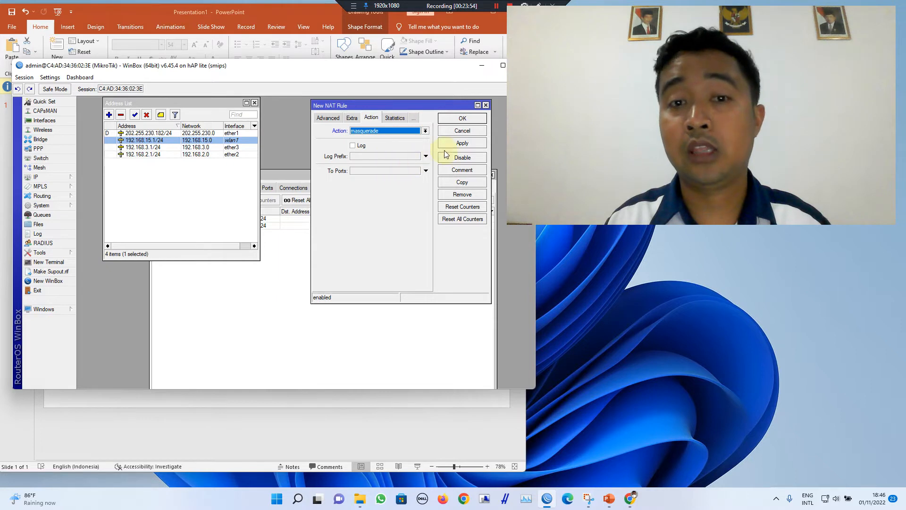
click(462, 143)
click(463, 118)
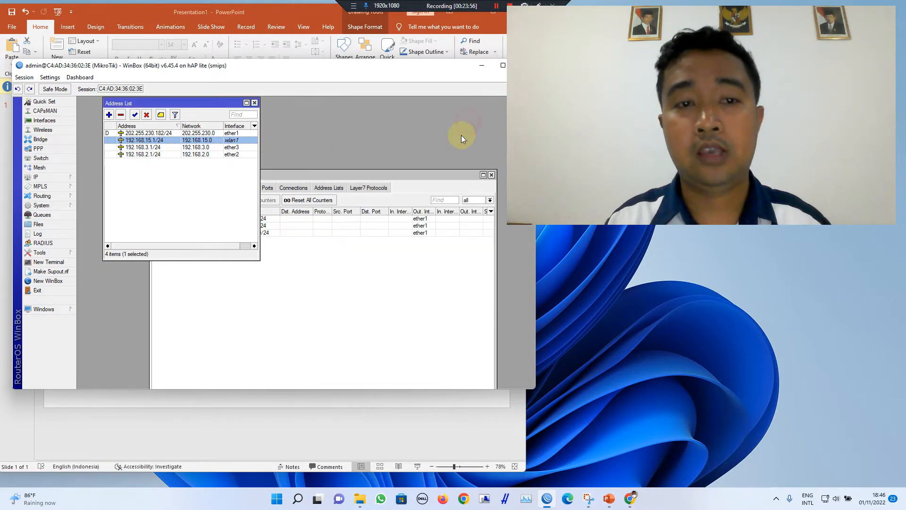
click(442, 260)
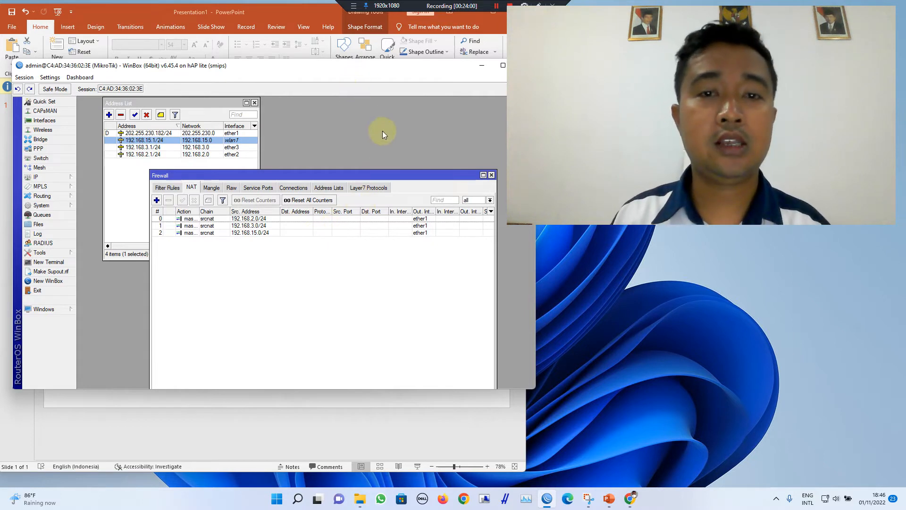
click(491, 175)
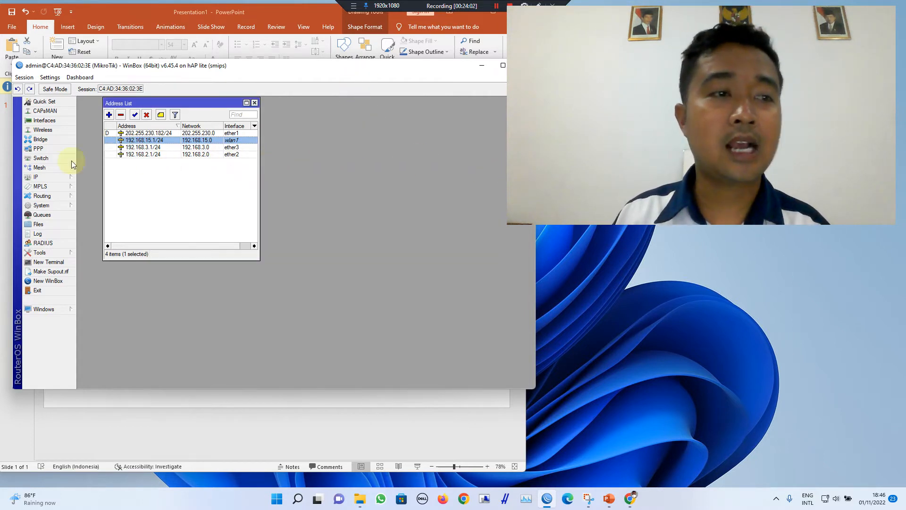
Step: Open wlan1's settings and set its wireless mode to ap bridge
click(50, 132)
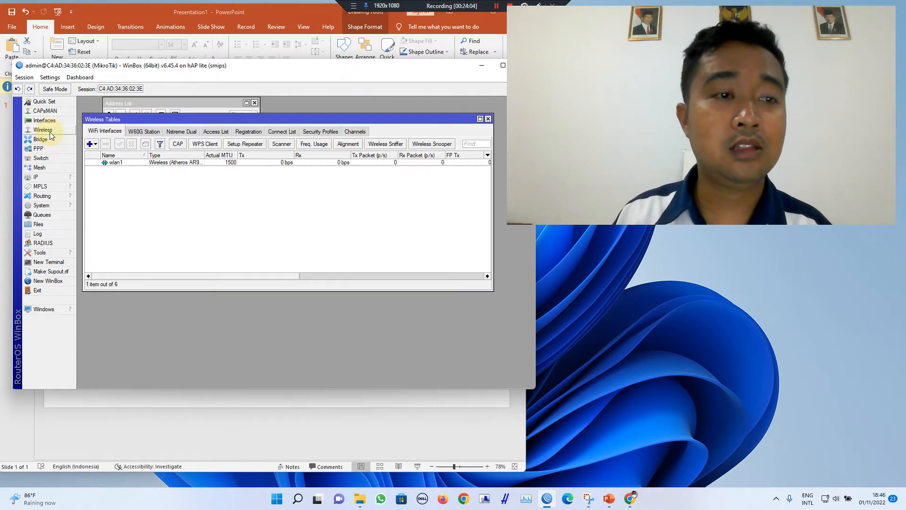
click(130, 164)
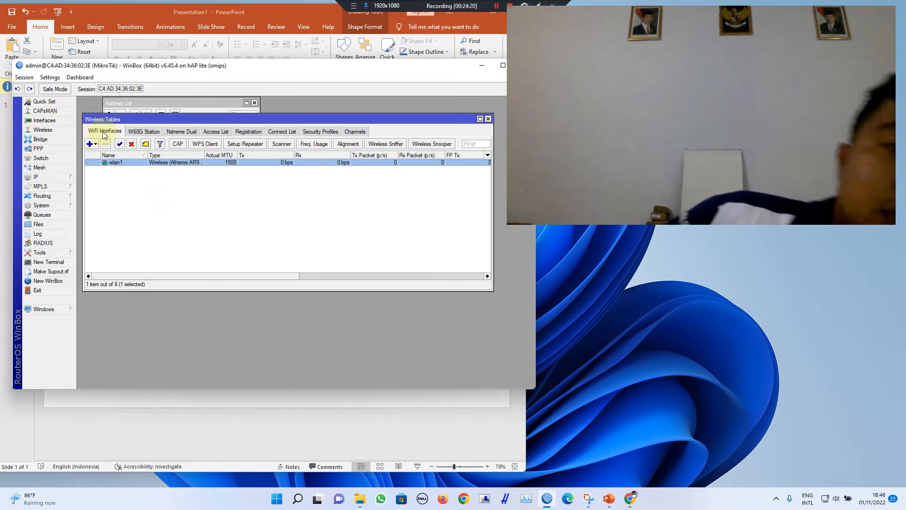
double_click(106, 163)
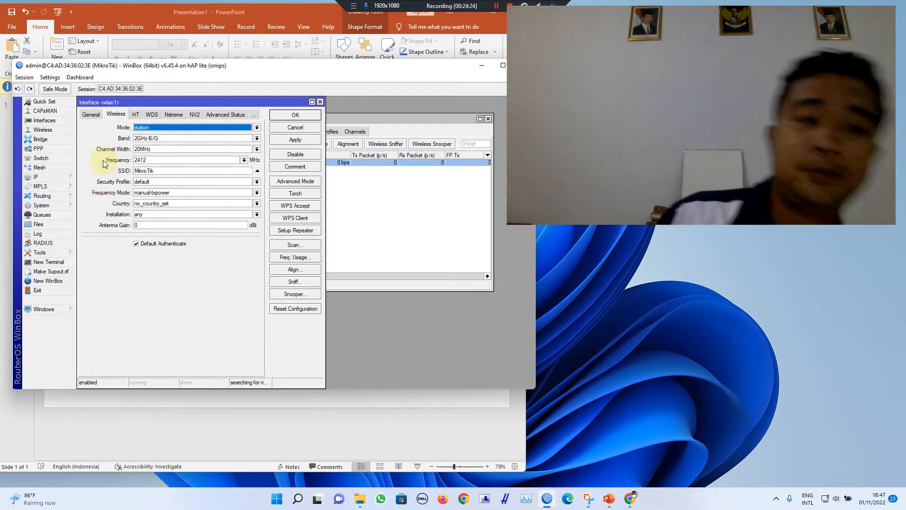
click(85, 115)
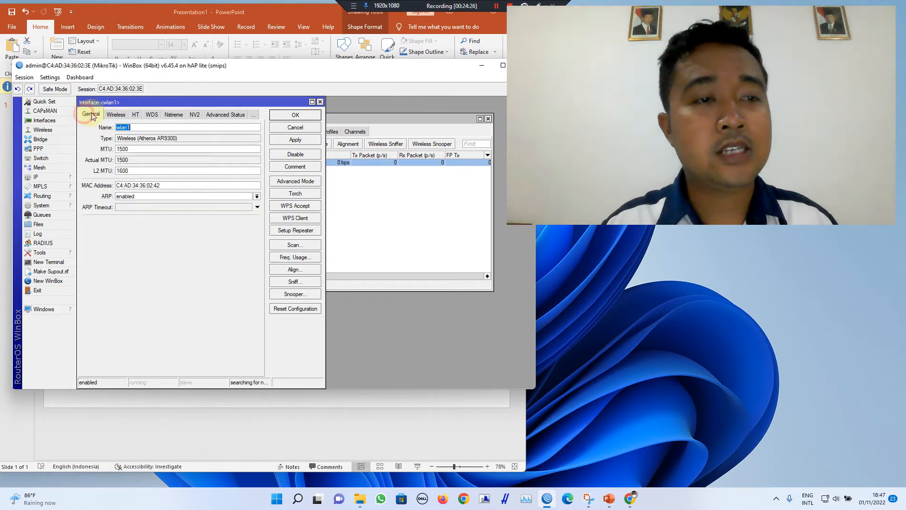
click(111, 116)
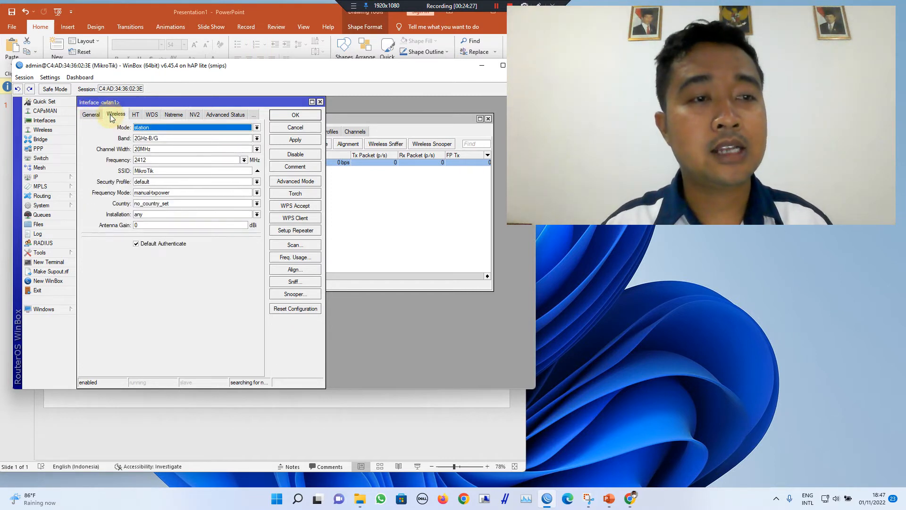
click(139, 128)
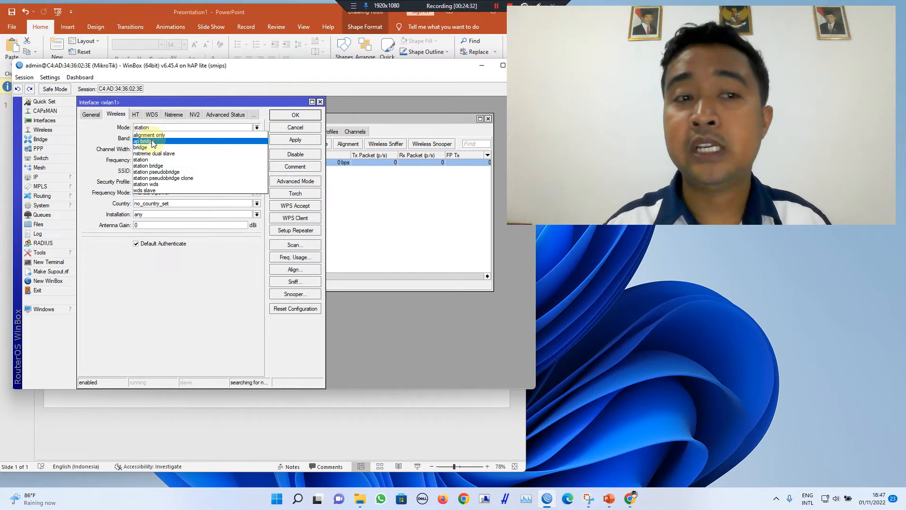
click(152, 142)
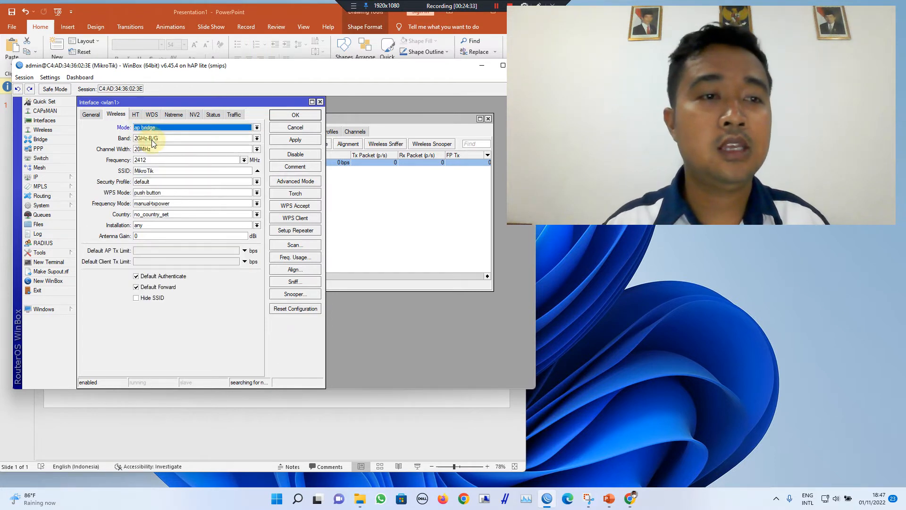
Step: Change the SSID to Wifi_Mikrotik_Test and the country to indonesia
double_click(168, 171)
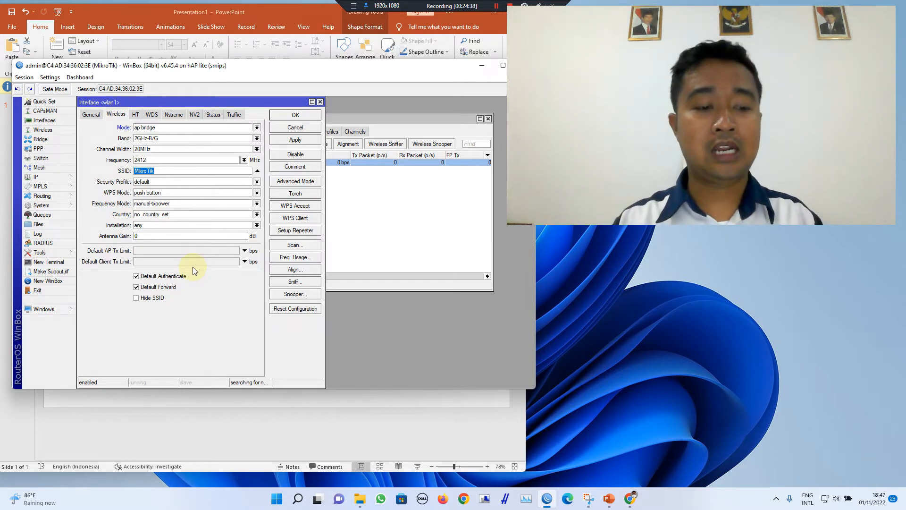
text(Wifi)
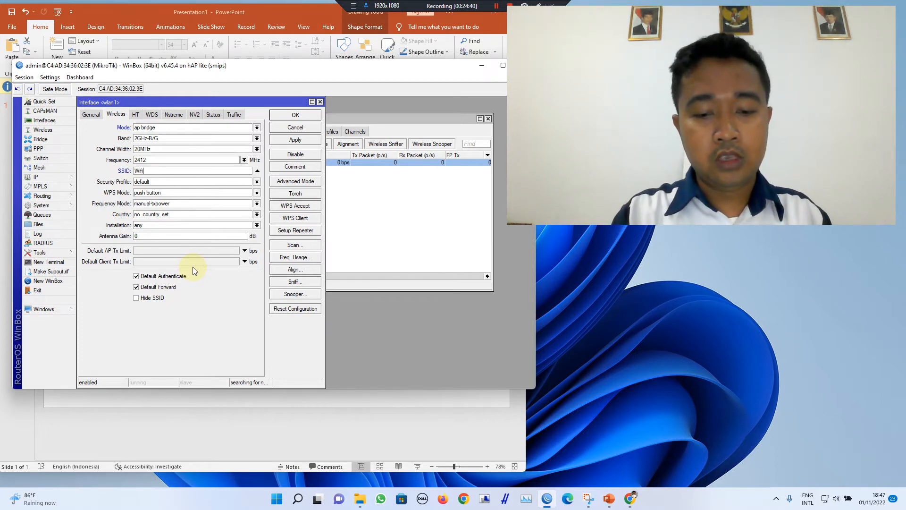
text(_Mikrotik)
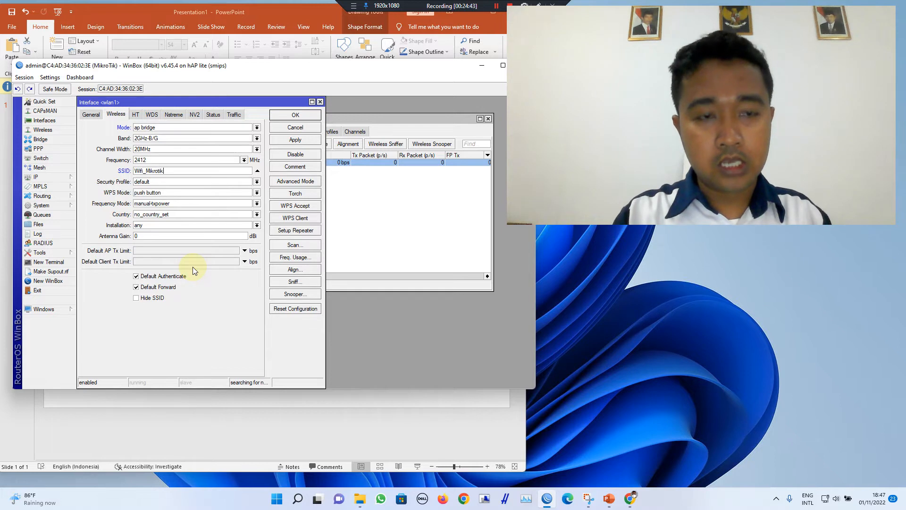
text(_Test)
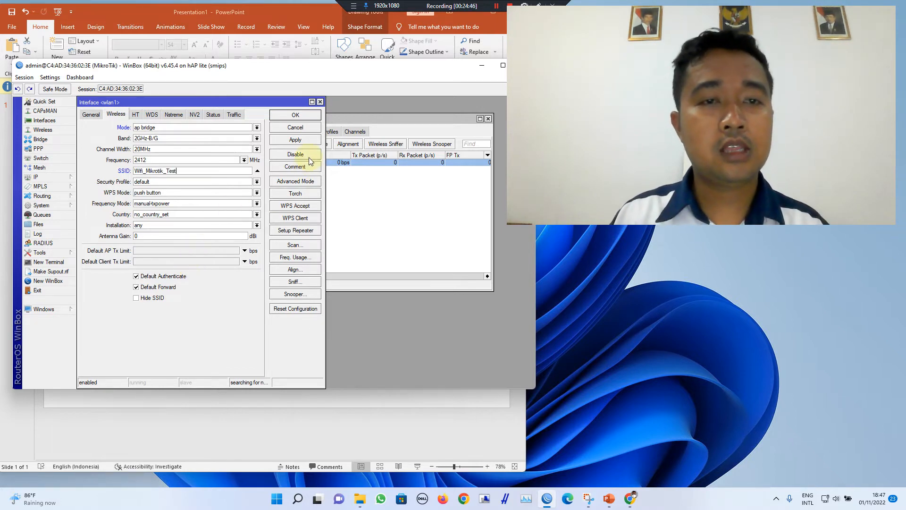
click(163, 219)
scroll(226, 278, down, 2)
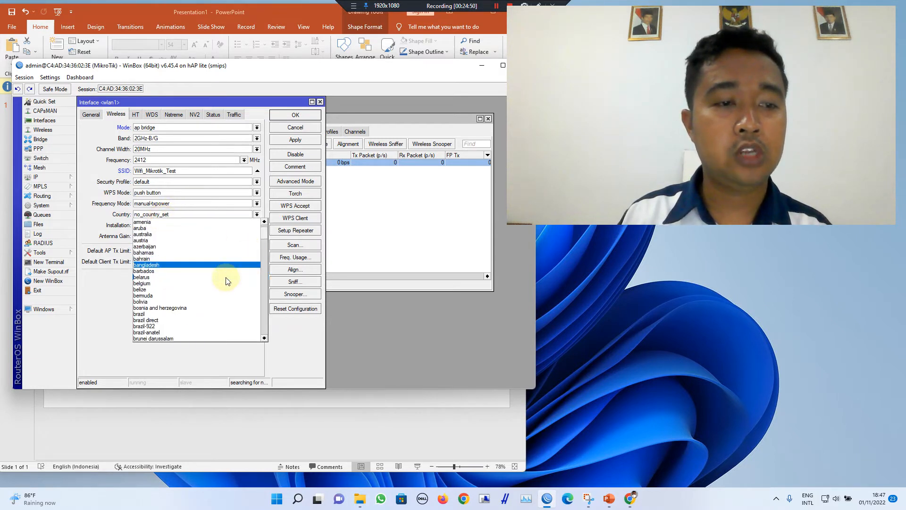
drag(263, 239, 261, 274)
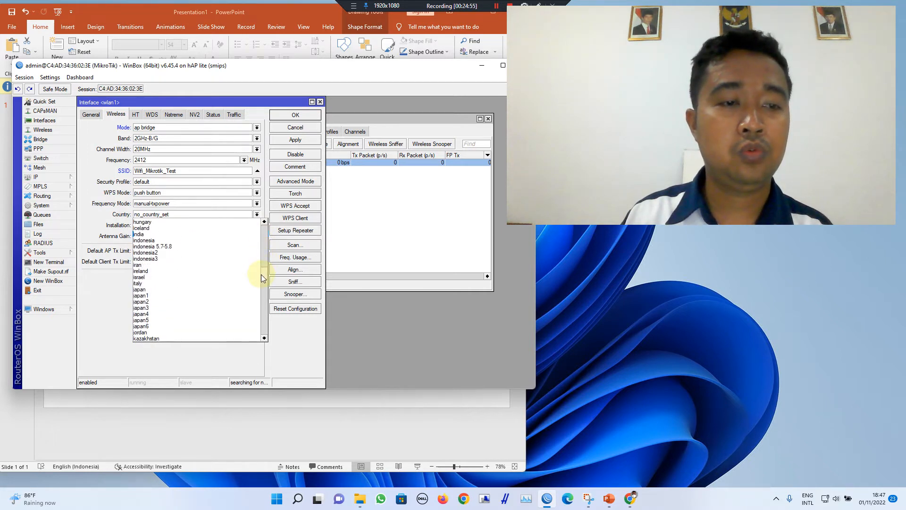
click(187, 241)
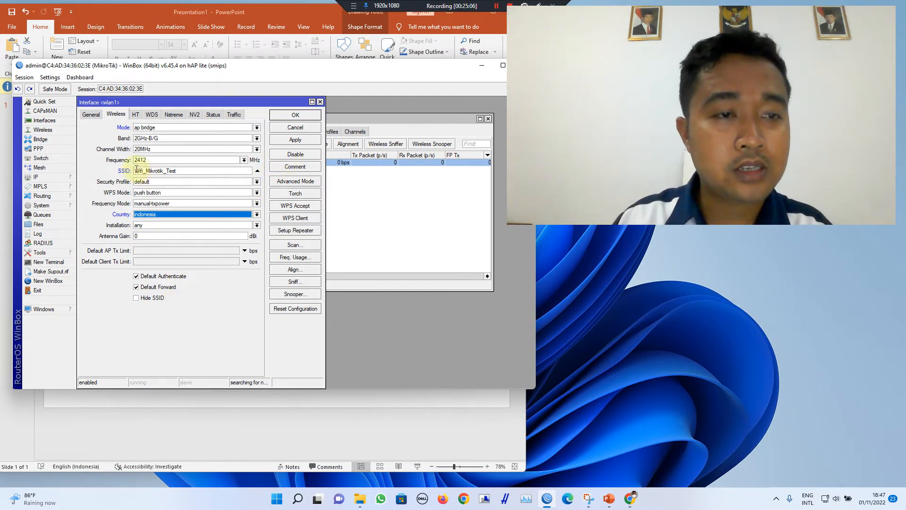
drag(137, 169, 187, 171)
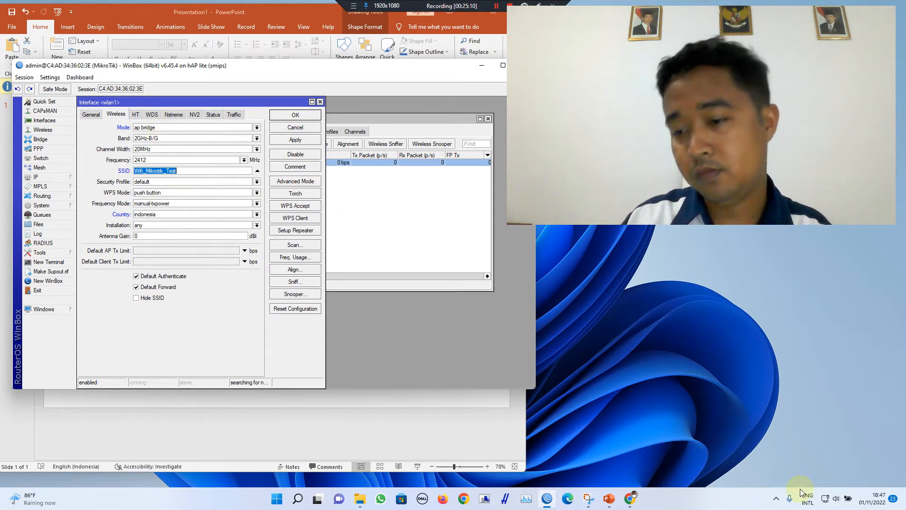
Step: Check the Windows Wi-Fi list, then apply and close the wlan1 settings
click(823, 501)
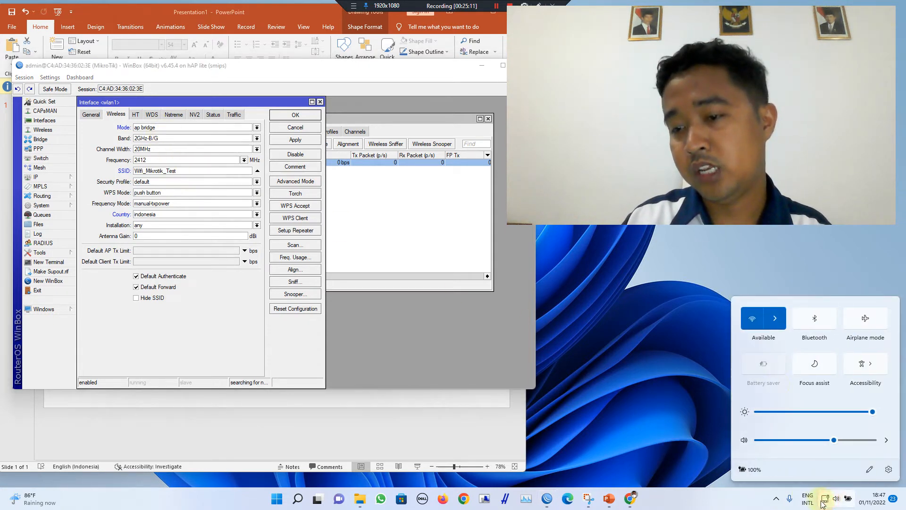
click(775, 318)
scroll(769, 431, down, 3)
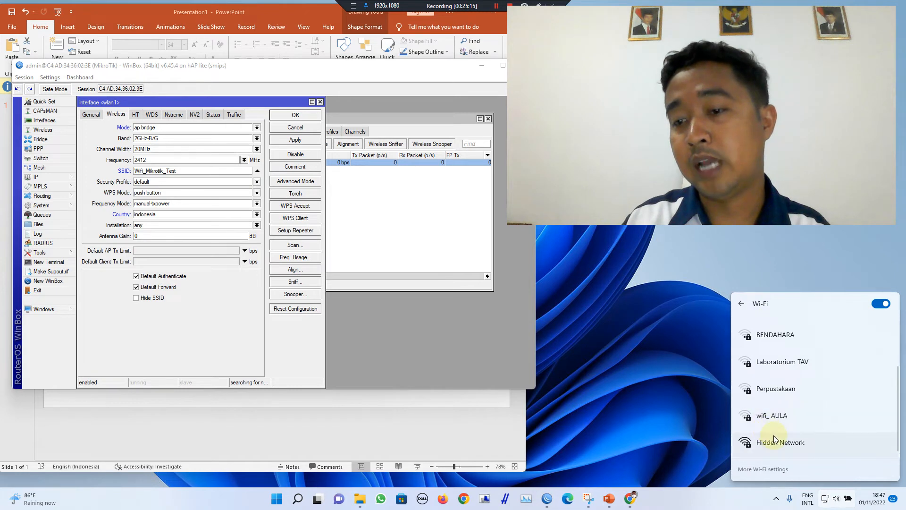
scroll(774, 435, up, 3)
click(295, 139)
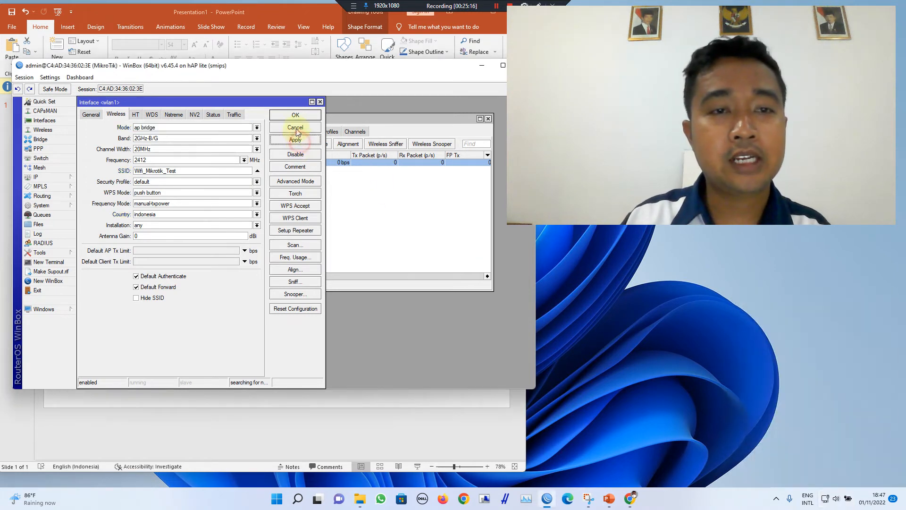
click(295, 115)
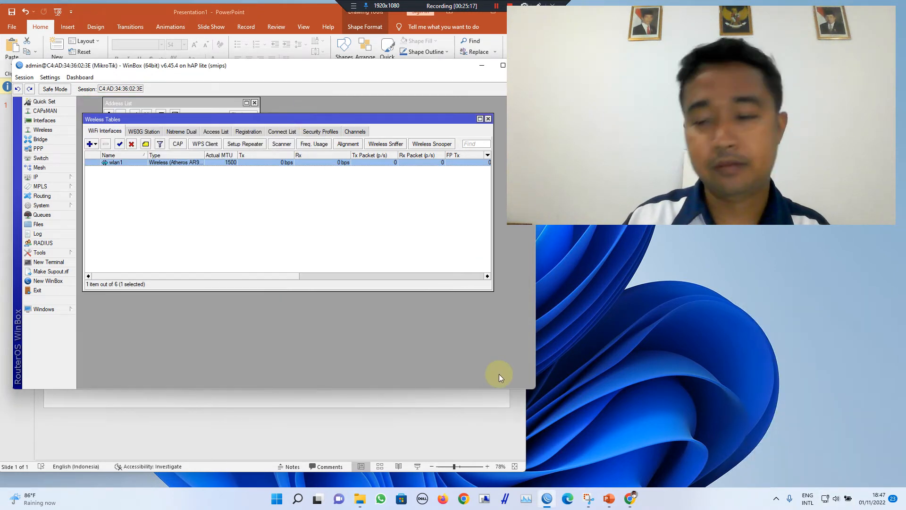
Step: Reopen the Windows Wi-Fi list to confirm the new network is broadcasting
click(826, 499)
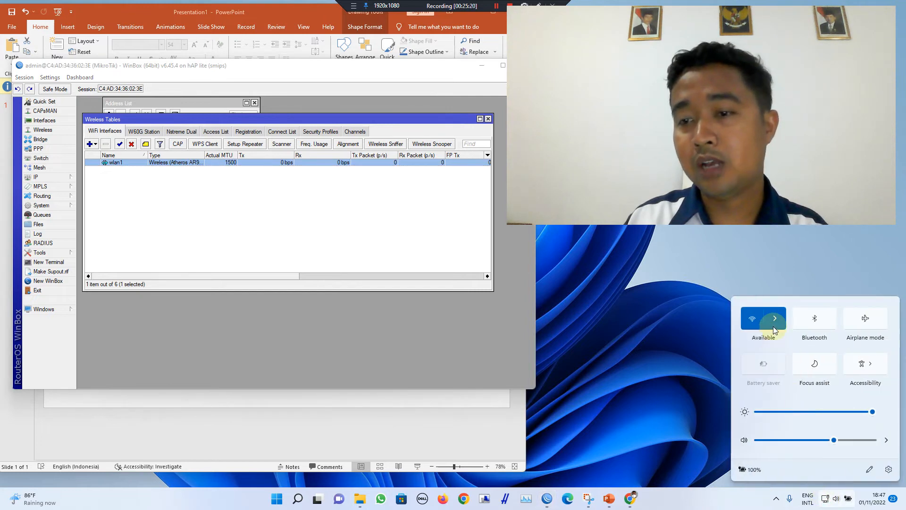
click(775, 319)
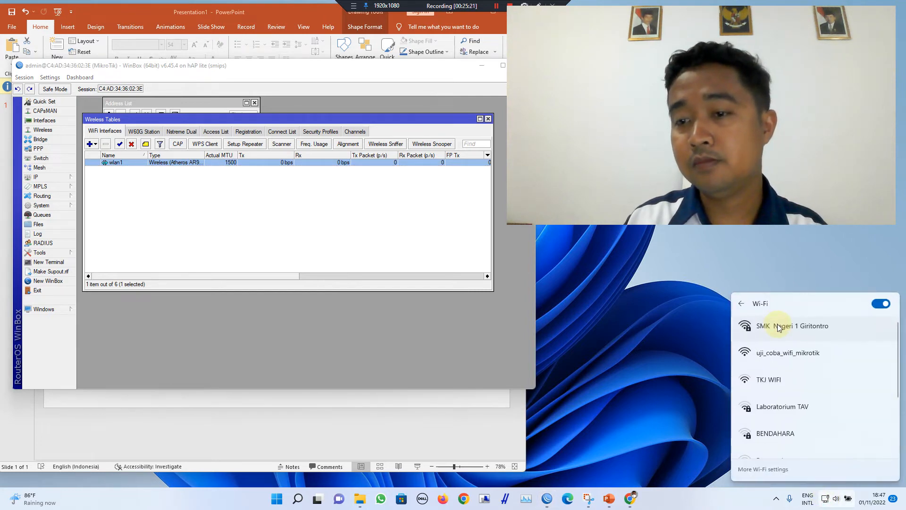
click(796, 359)
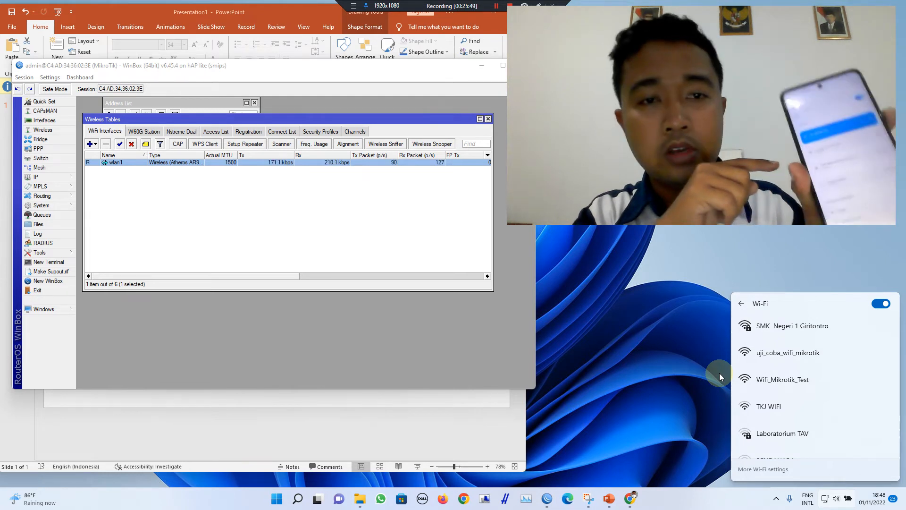
double_click(329, 163)
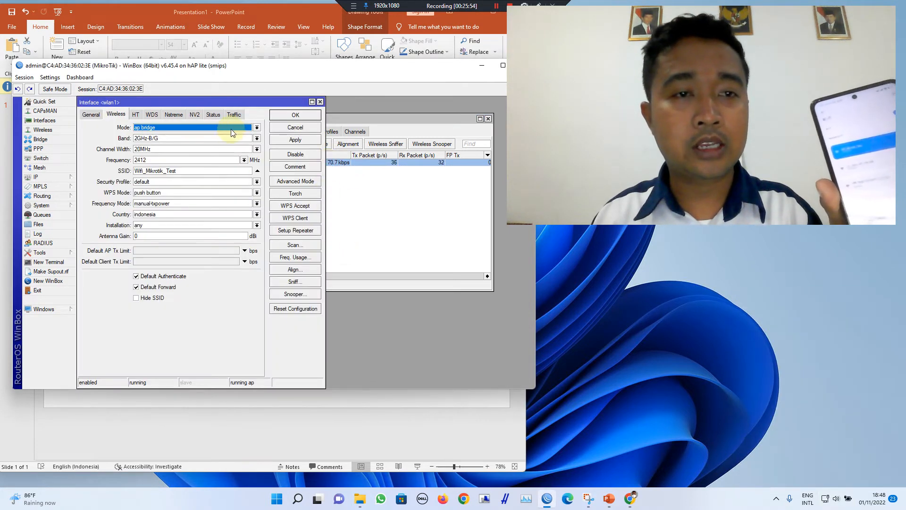
click(213, 115)
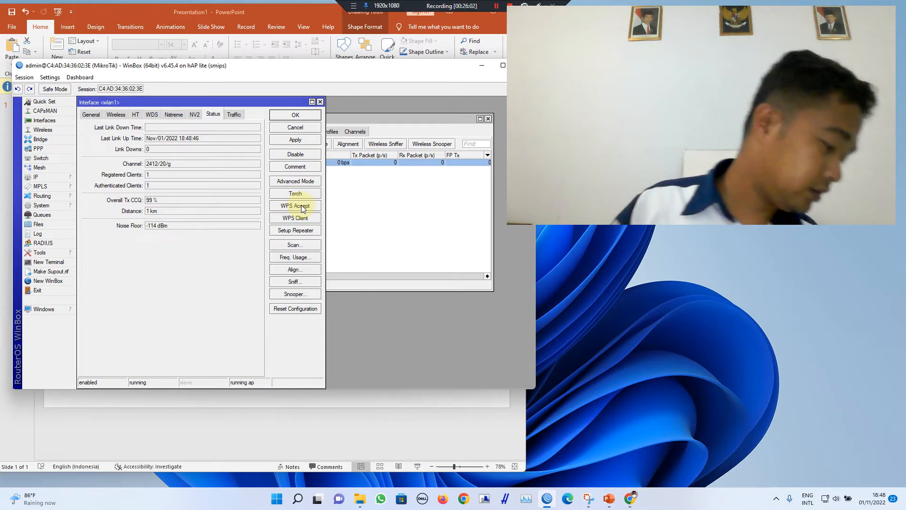
click(520, 424)
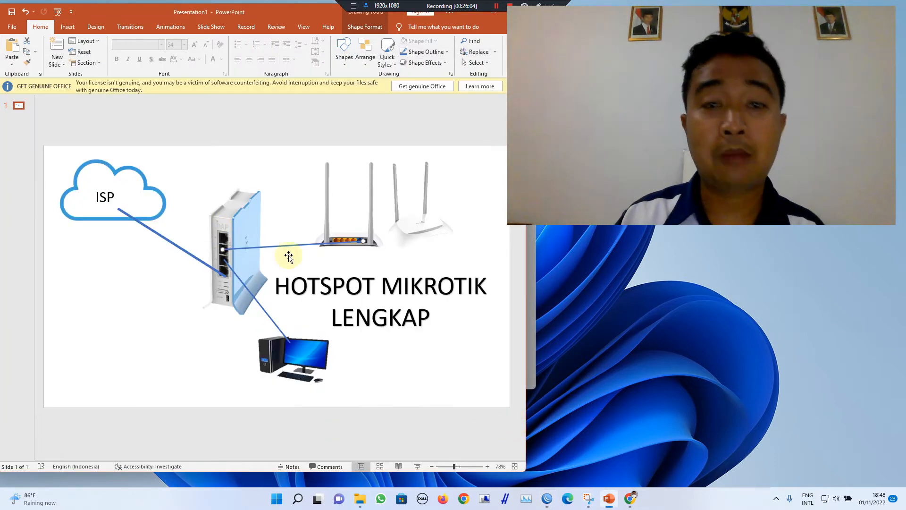
double_click(323, 10)
click(464, 50)
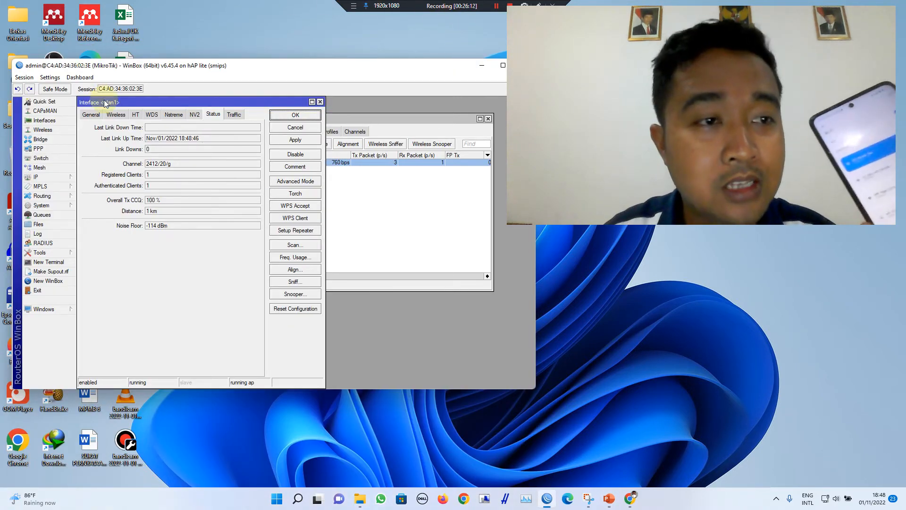
click(117, 115)
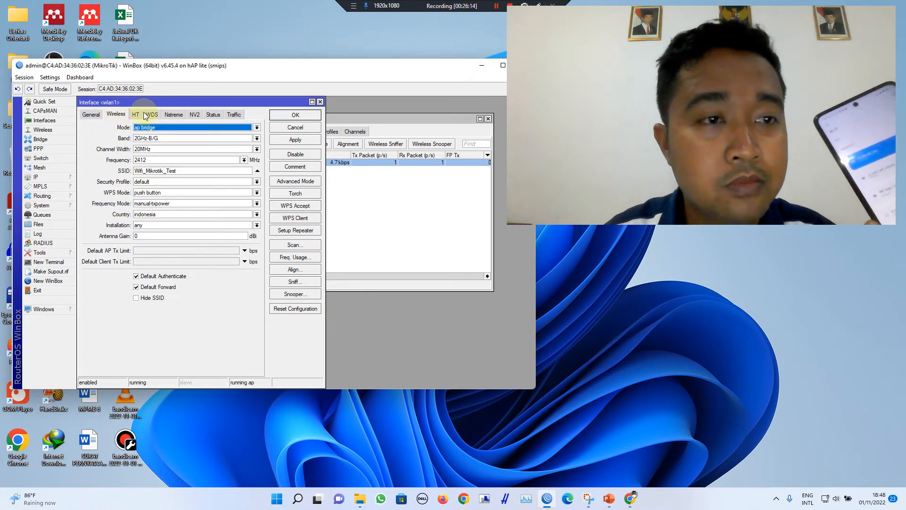
click(234, 114)
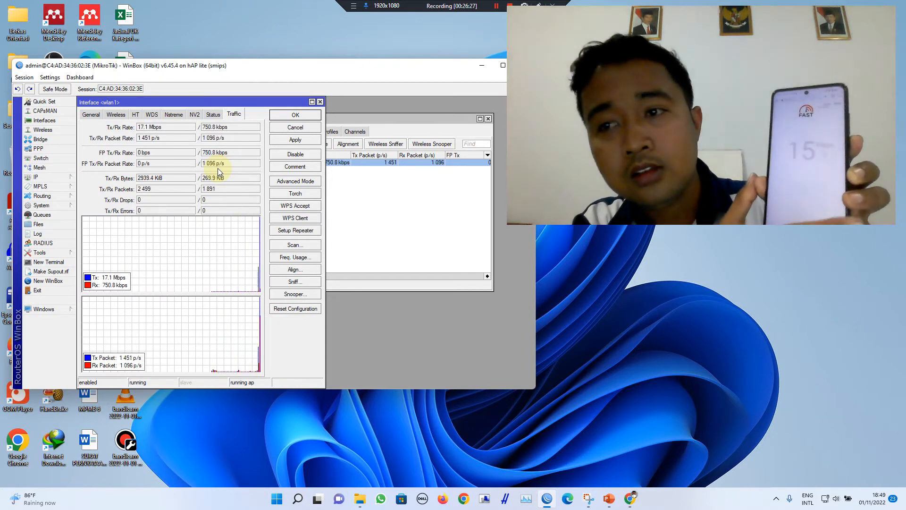
click(216, 124)
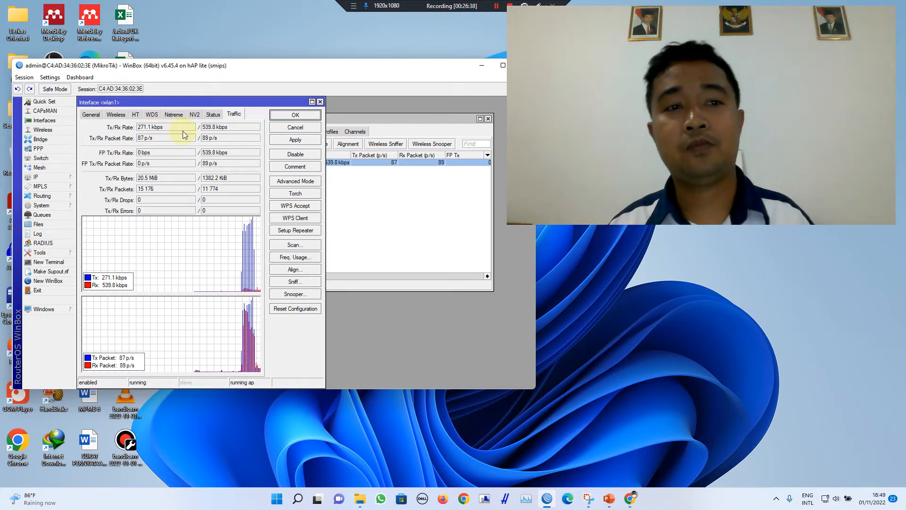
click(320, 102)
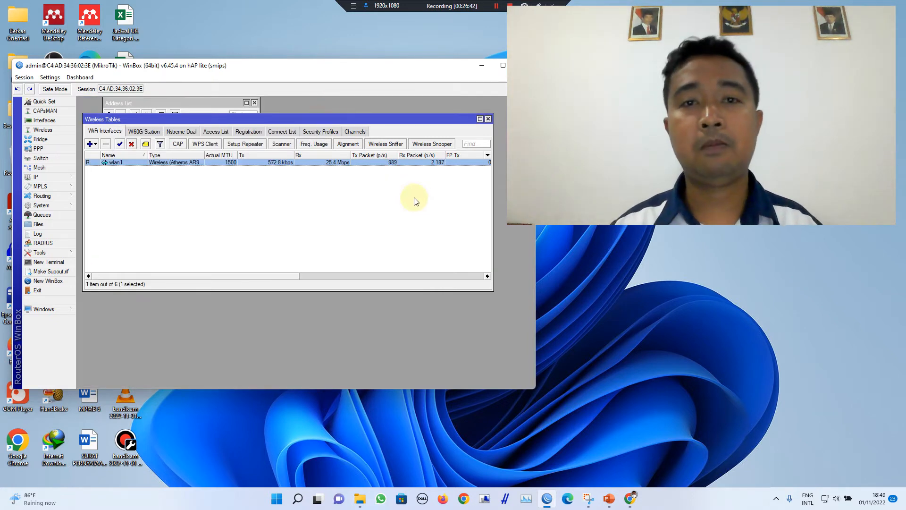
Step: Close the Wireless Tables window and minimize the browser
click(489, 119)
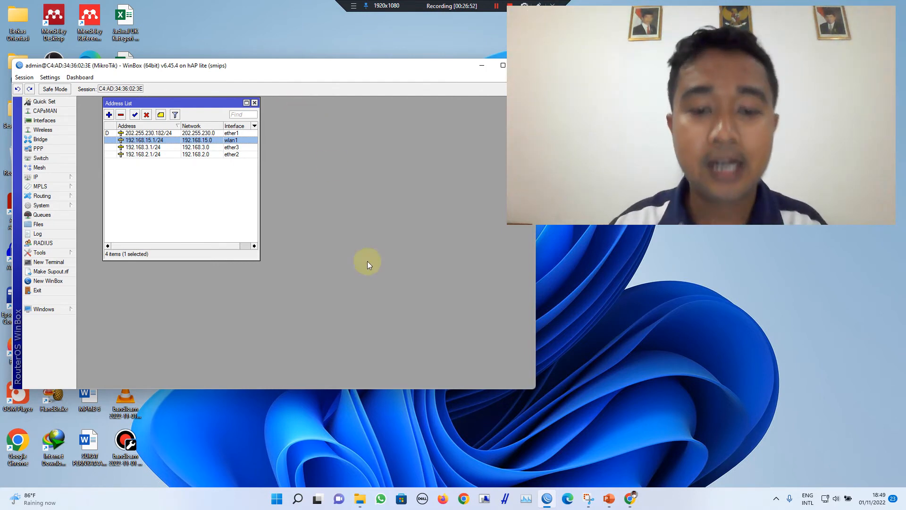
click(629, 501)
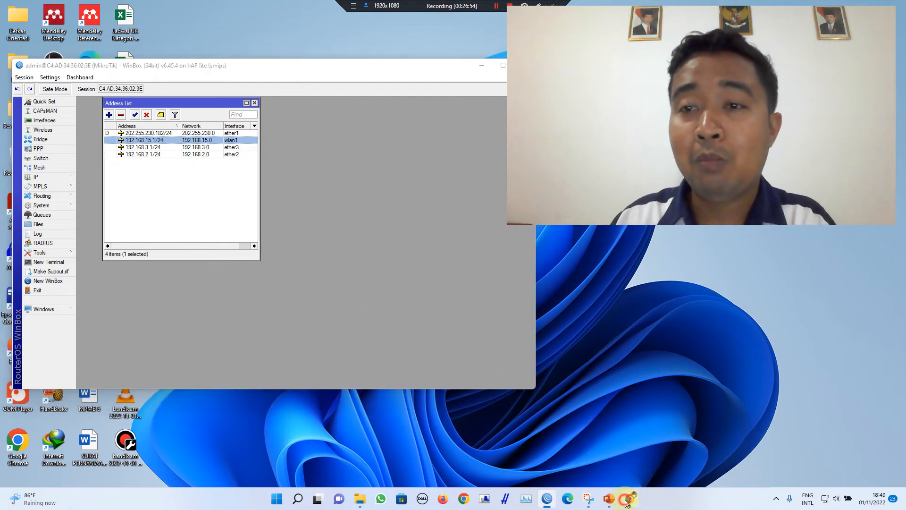
click(628, 502)
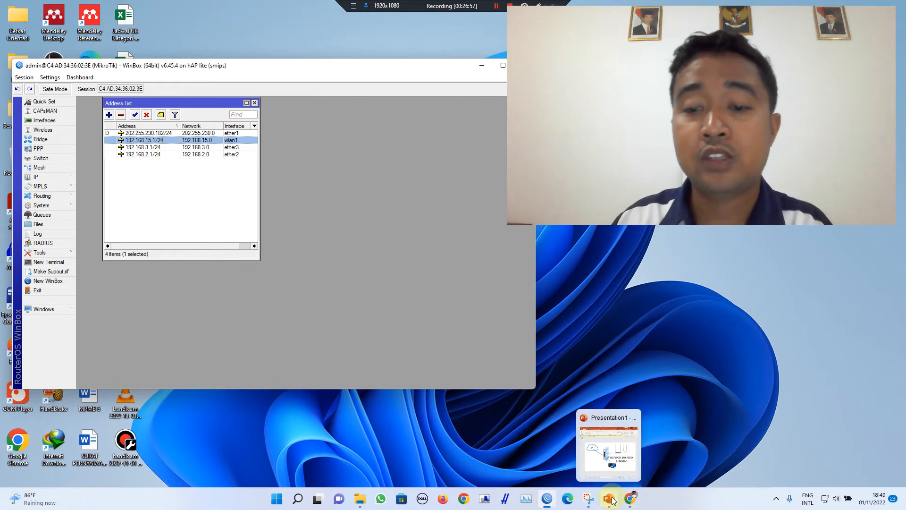
Step: Point out the router pictures on the presentation slide, then minimize PowerPoint
click(611, 501)
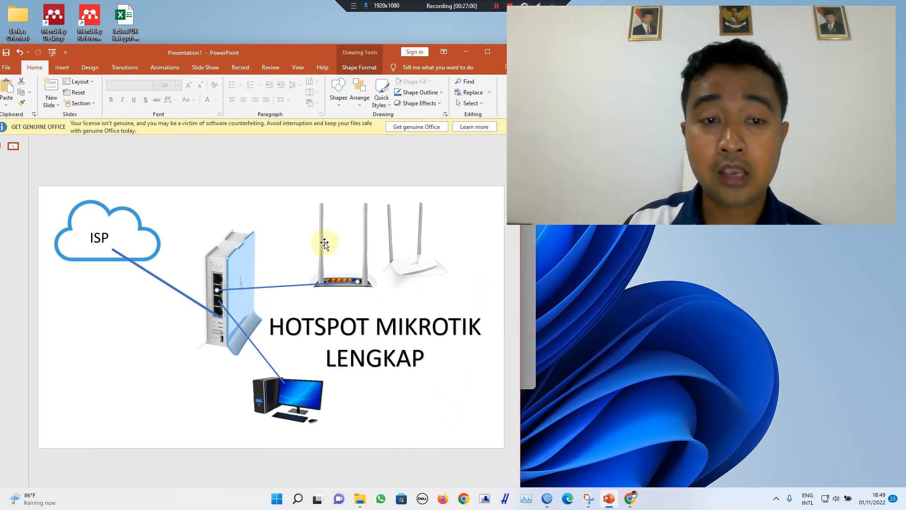
click(333, 260)
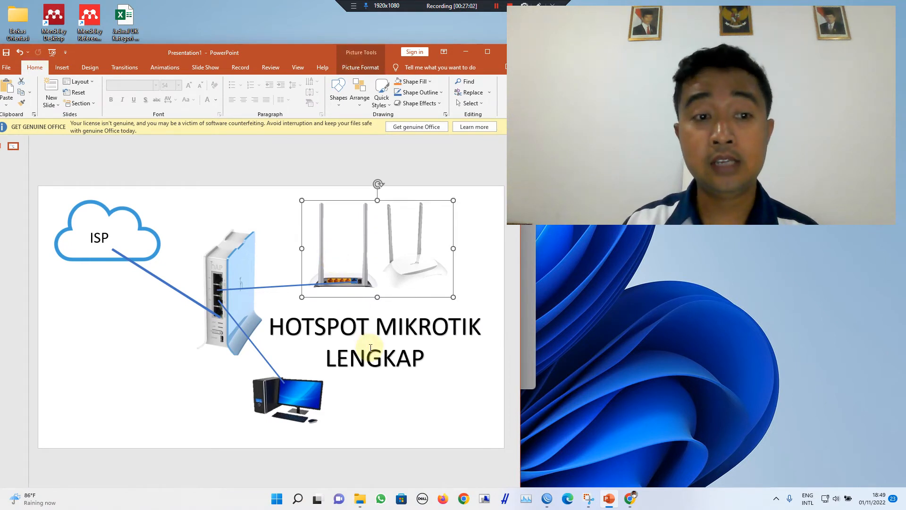
click(90, 382)
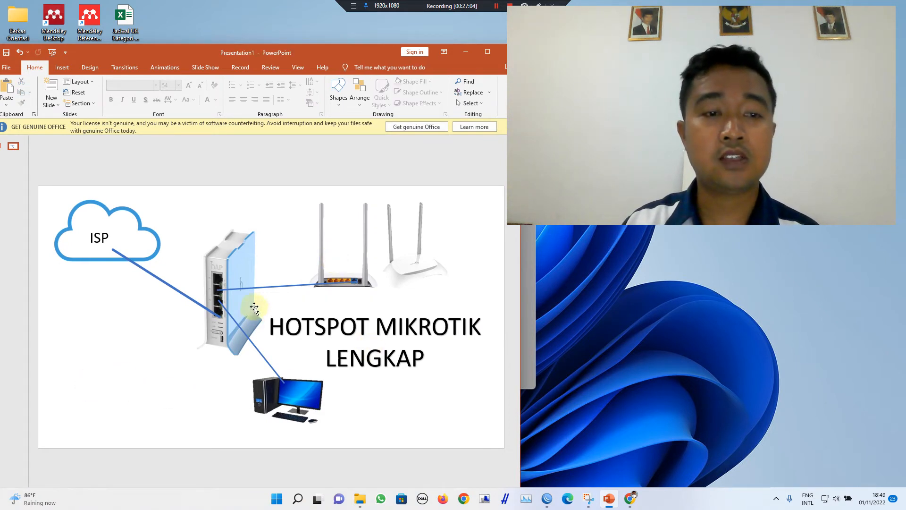
click(241, 276)
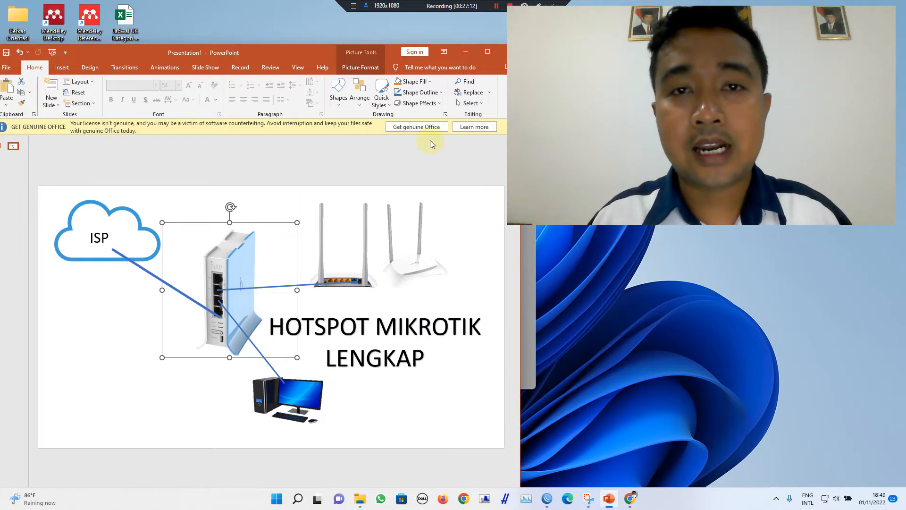
click(465, 53)
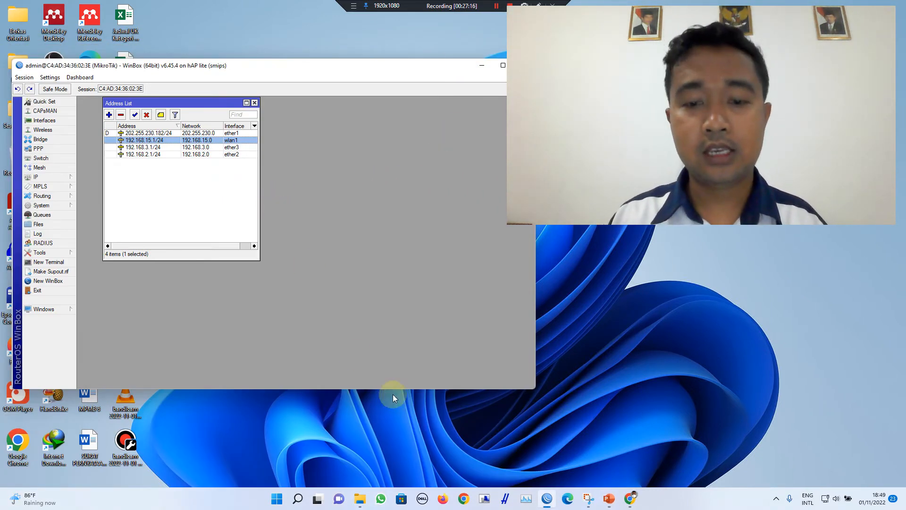
click(609, 499)
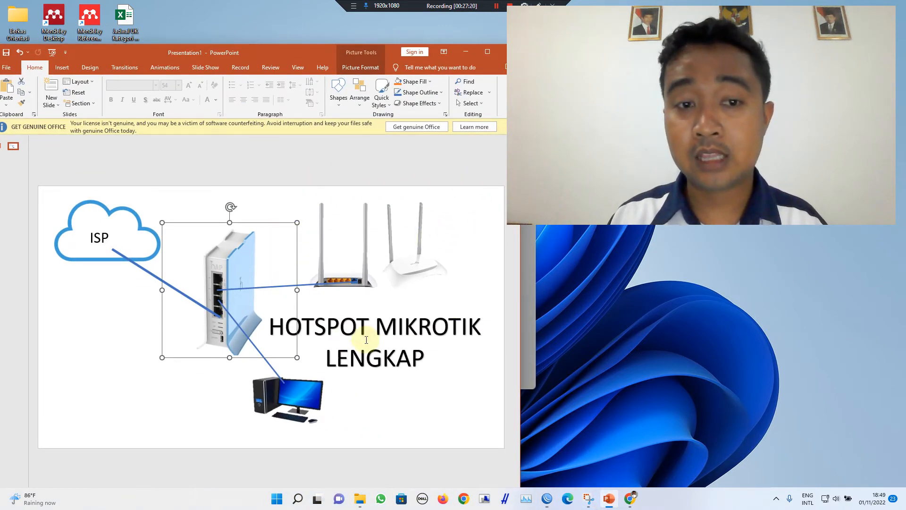
click(468, 49)
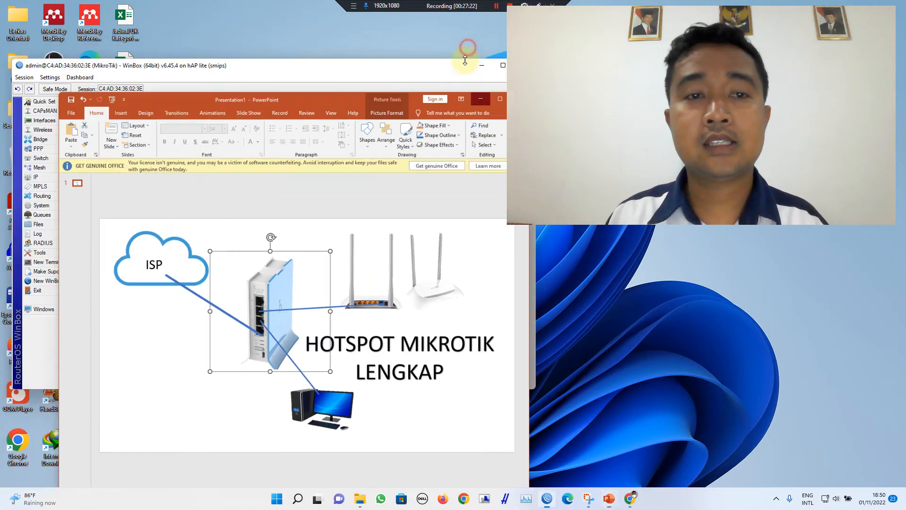
Step: Return to WinBox and close the Address List window
click(381, 223)
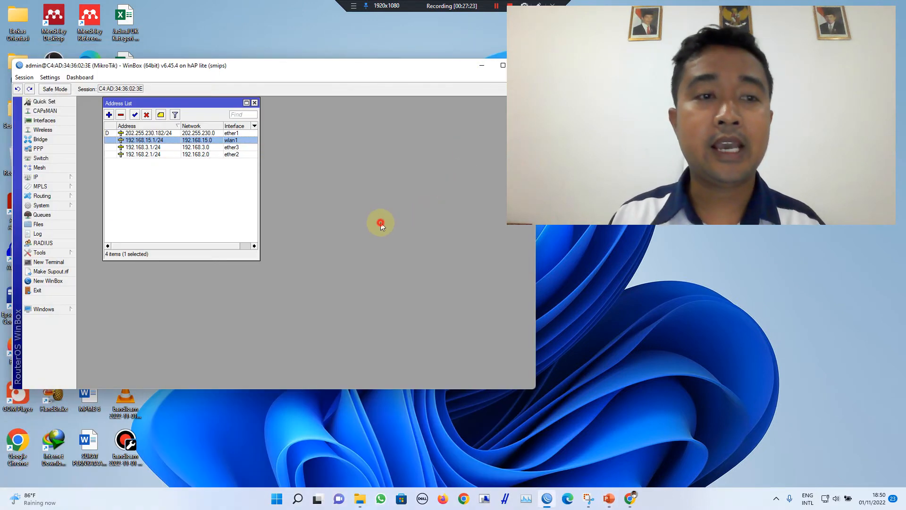
click(255, 103)
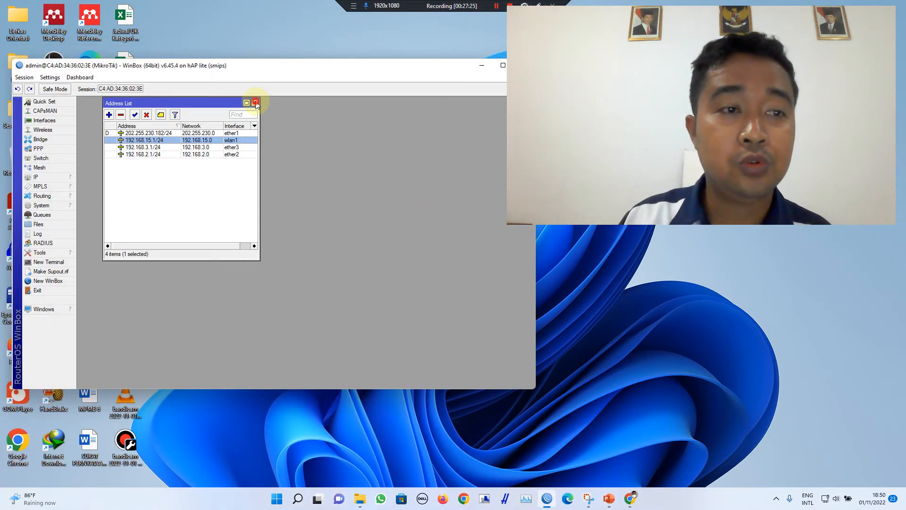
click(73, 180)
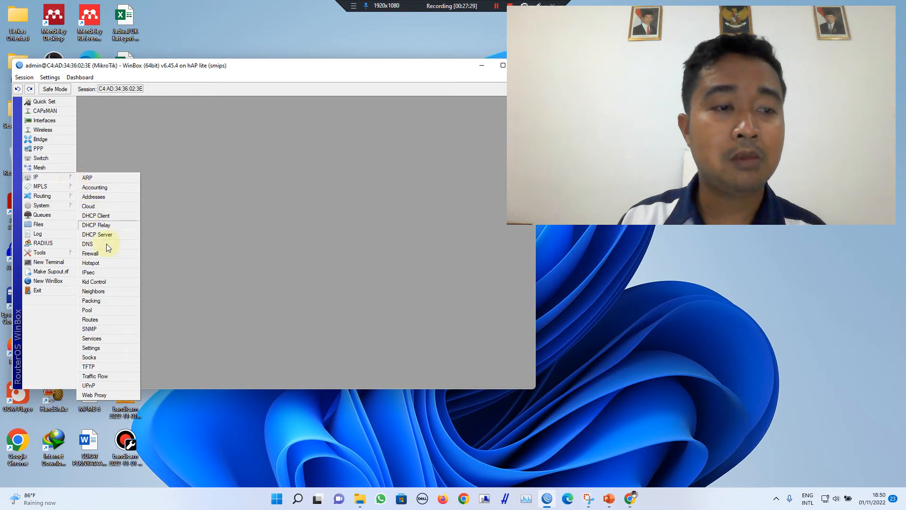
Step: Start Hotspot Setup from the Servers tab with ether3 as the interface
click(107, 265)
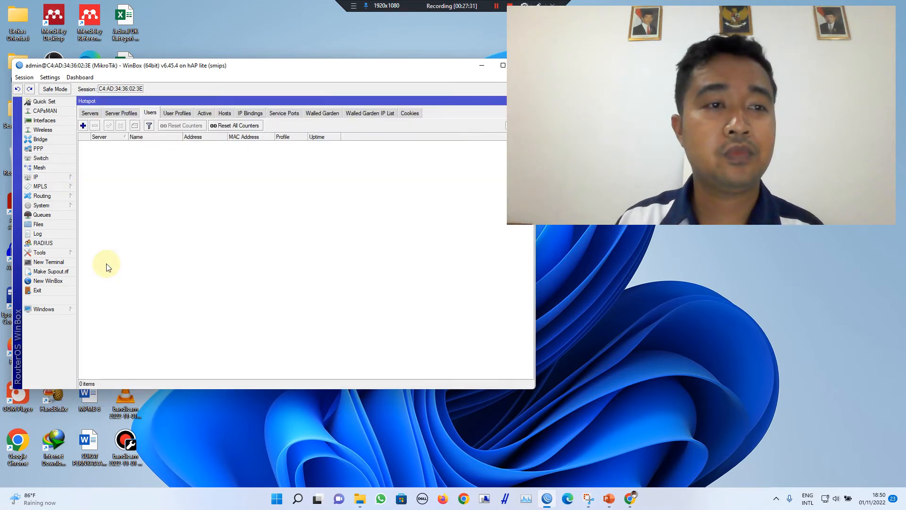
click(90, 114)
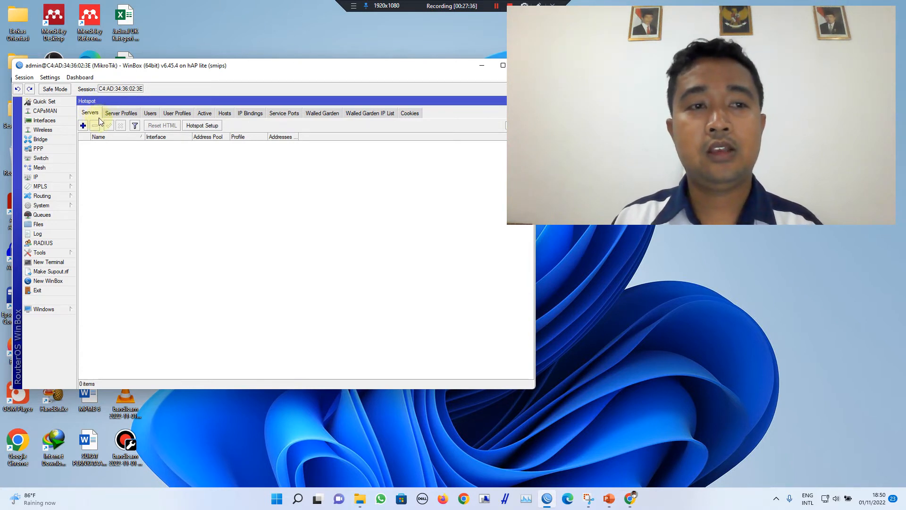
click(198, 126)
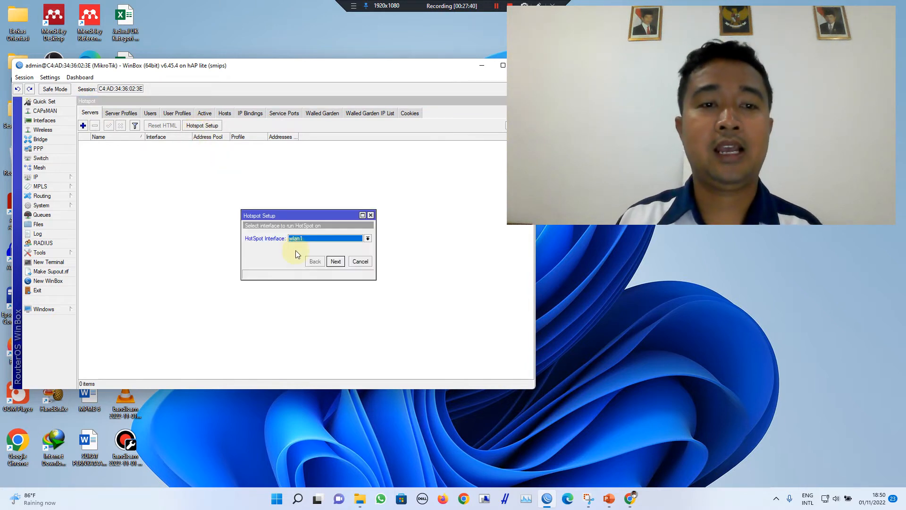
click(305, 239)
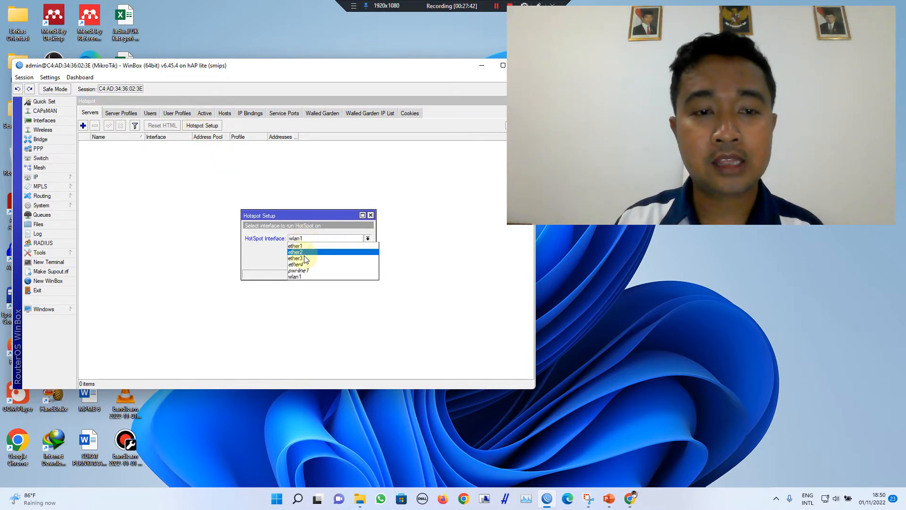
click(304, 256)
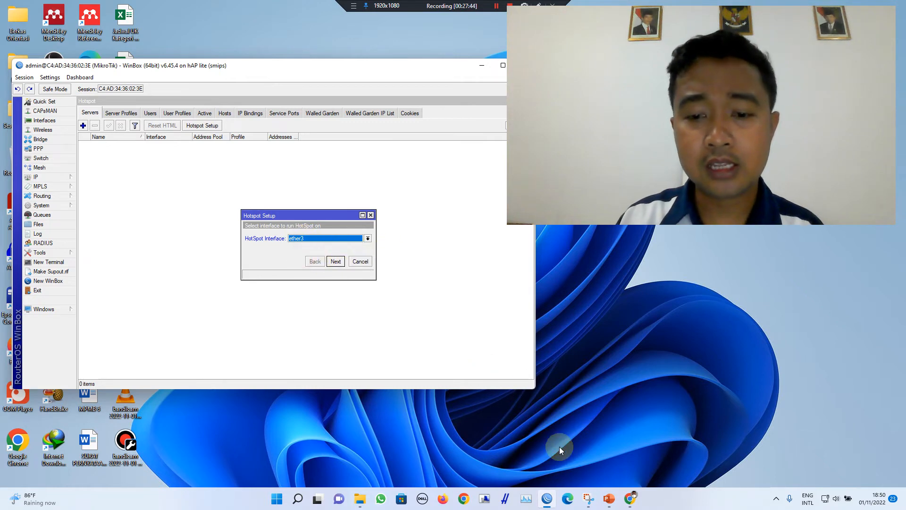
click(609, 498)
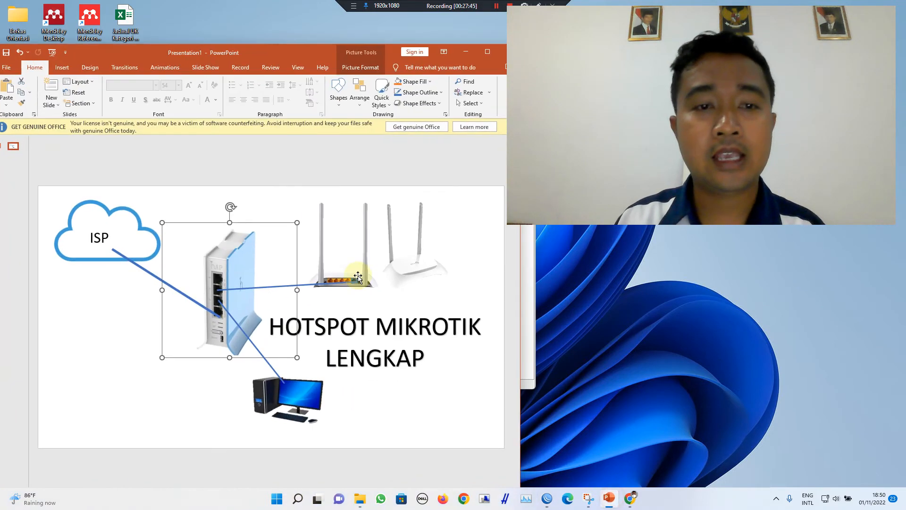
click(378, 219)
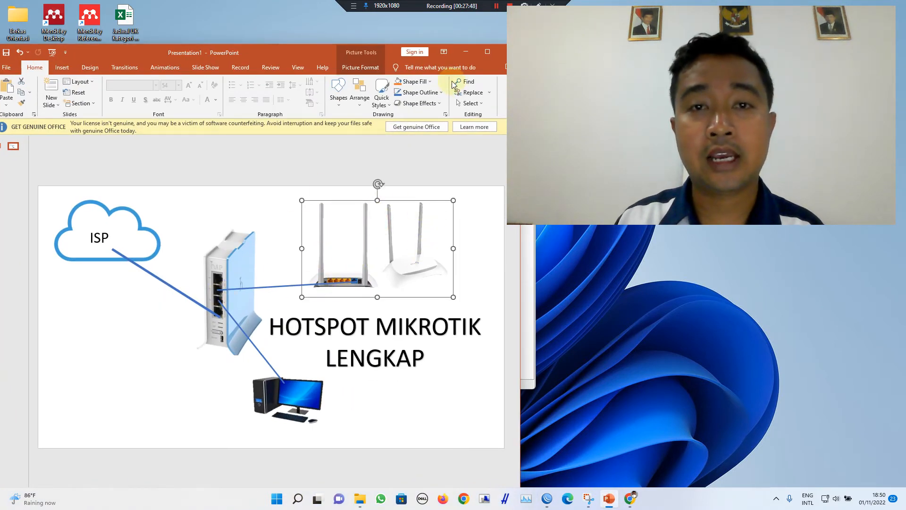
click(465, 52)
Step: Accept address 192.168.3.1/24, the suggested pool, and no SSL certificate or SMTP server
click(336, 261)
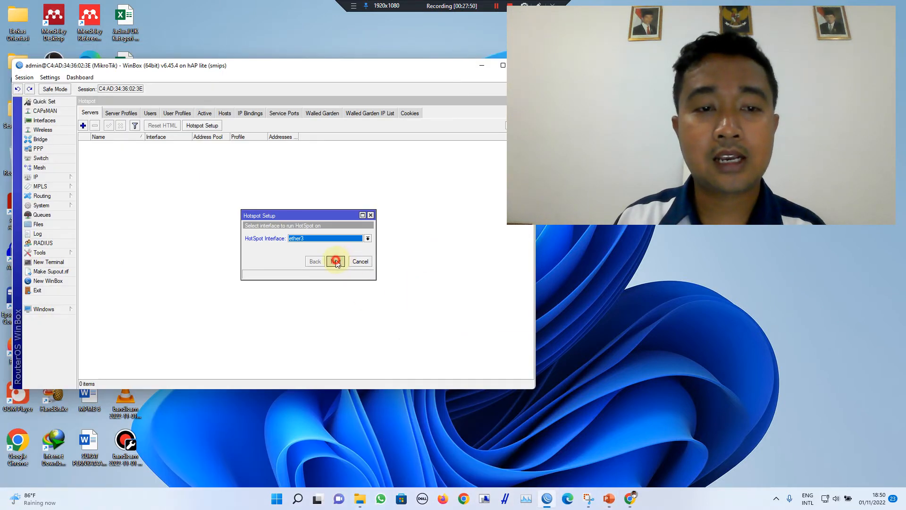
click(336, 261)
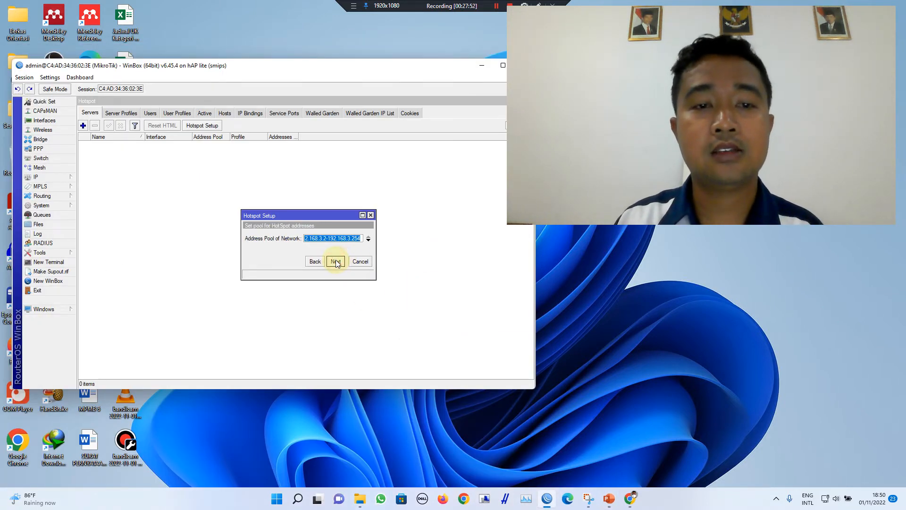
click(336, 261)
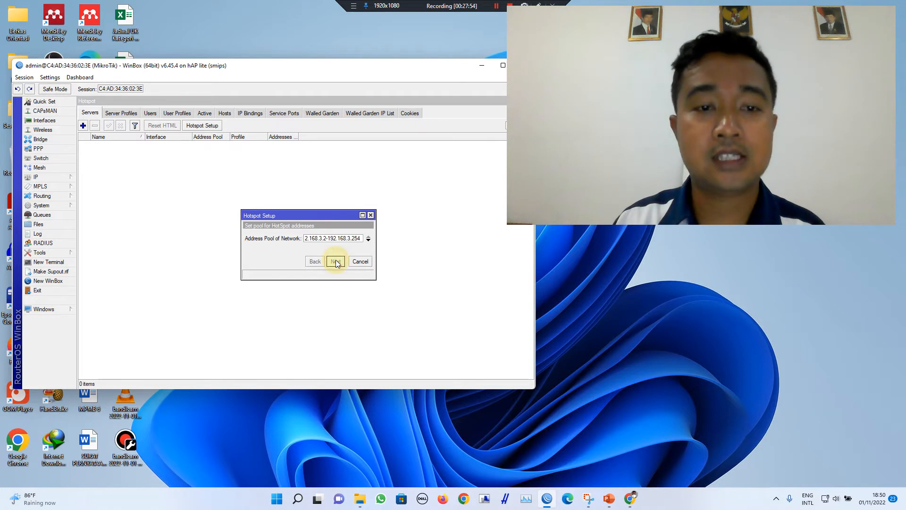
click(336, 262)
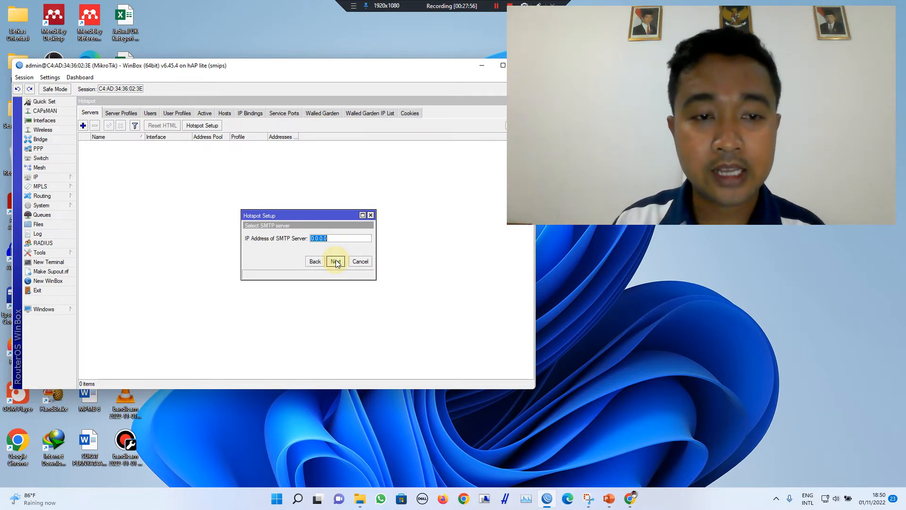
click(336, 261)
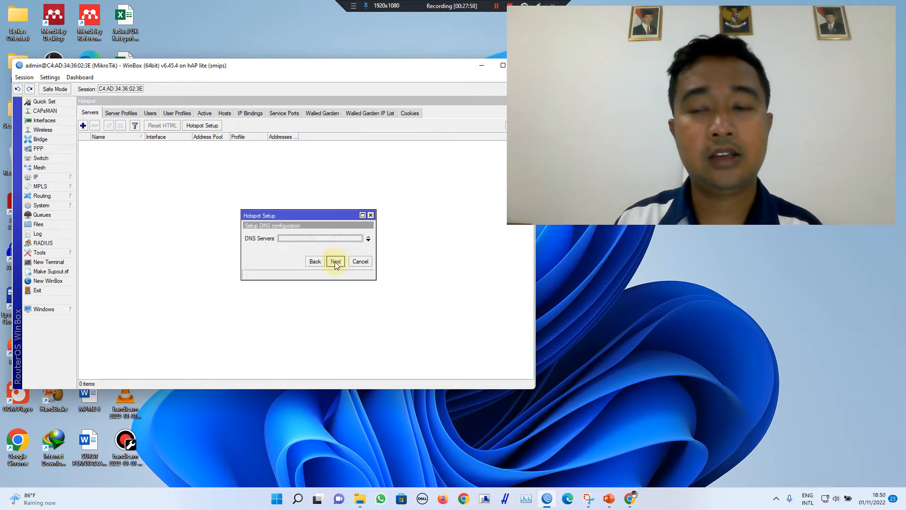
Step: Set DNS server 8.8.8.8, enter the hotspot DNS name, and finish with admin user
click(289, 237)
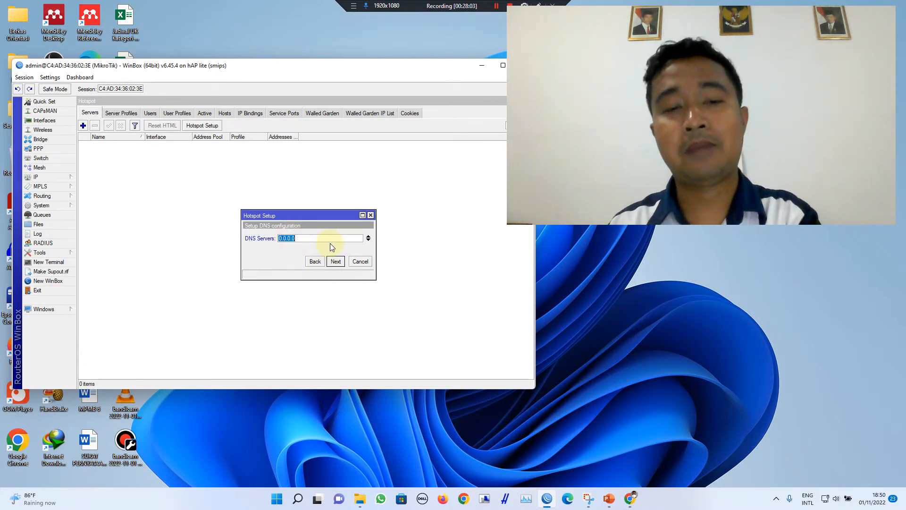
text(8.8.8.8)
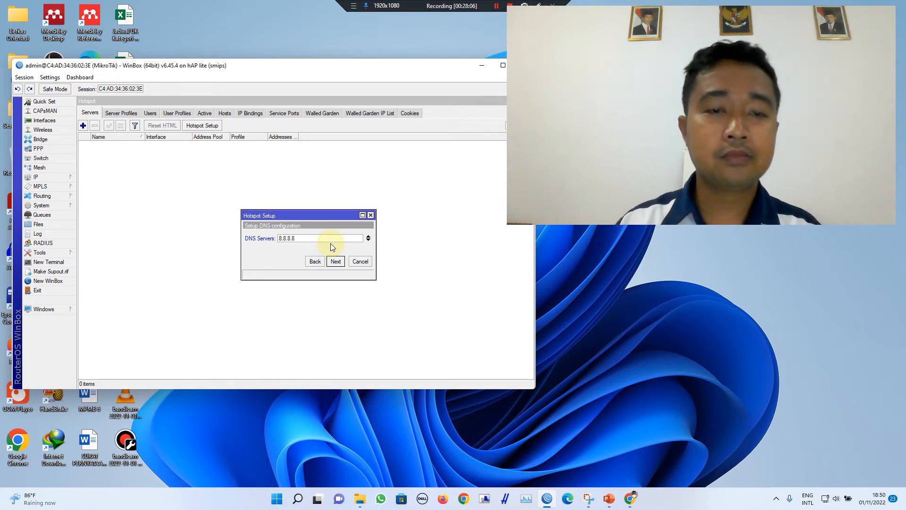
click(337, 261)
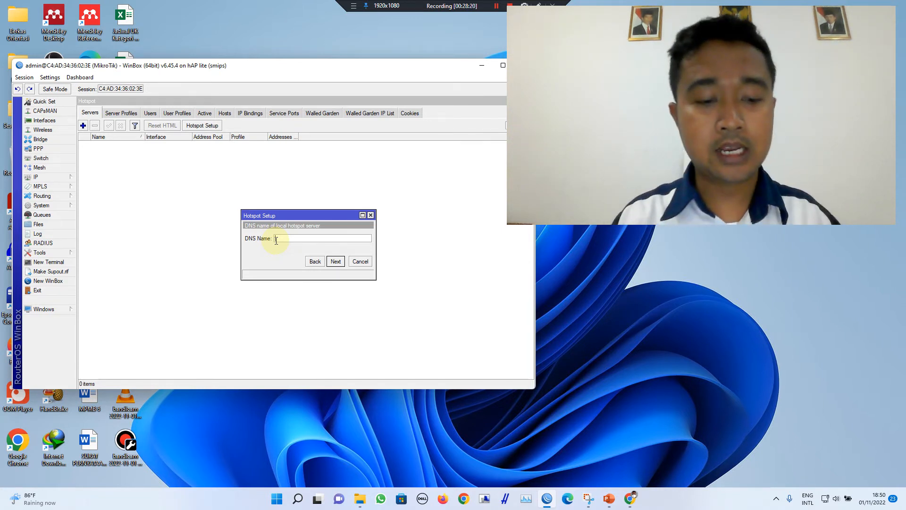
text(imanue)
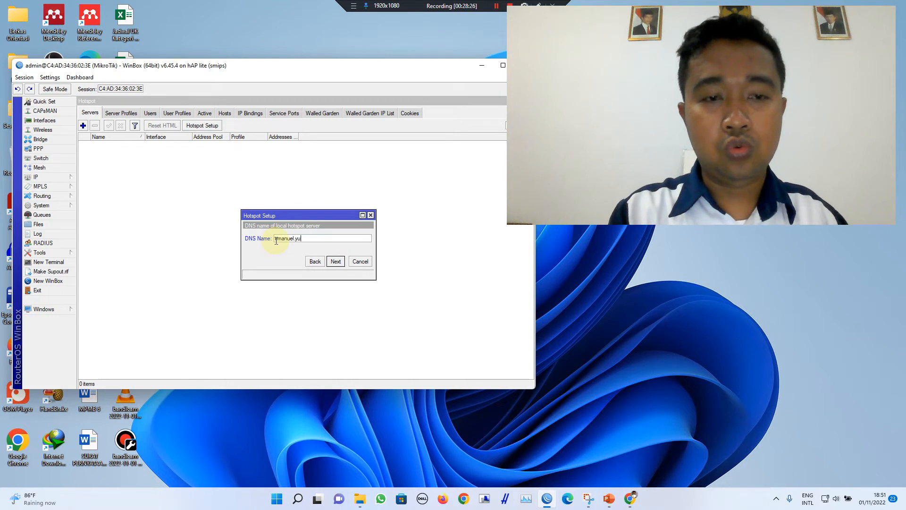
text(l.yu)
click(336, 261)
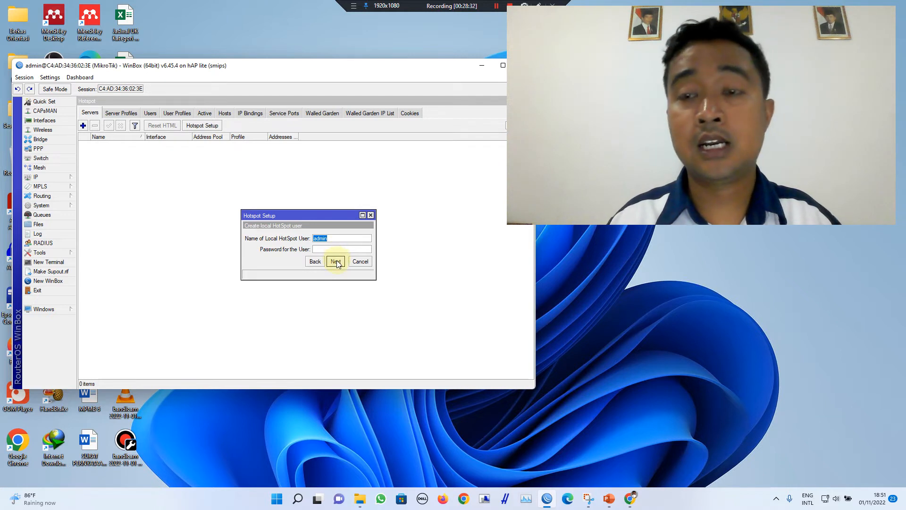
click(337, 263)
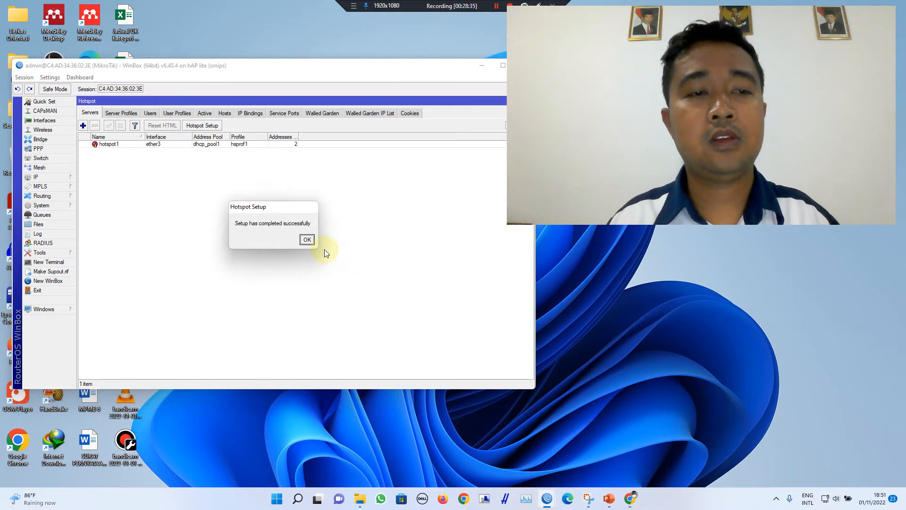
click(308, 240)
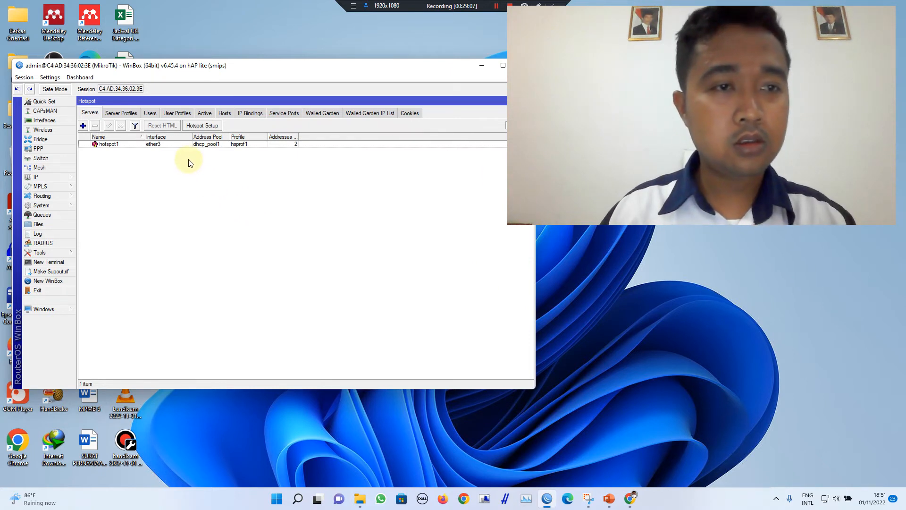
double_click(177, 144)
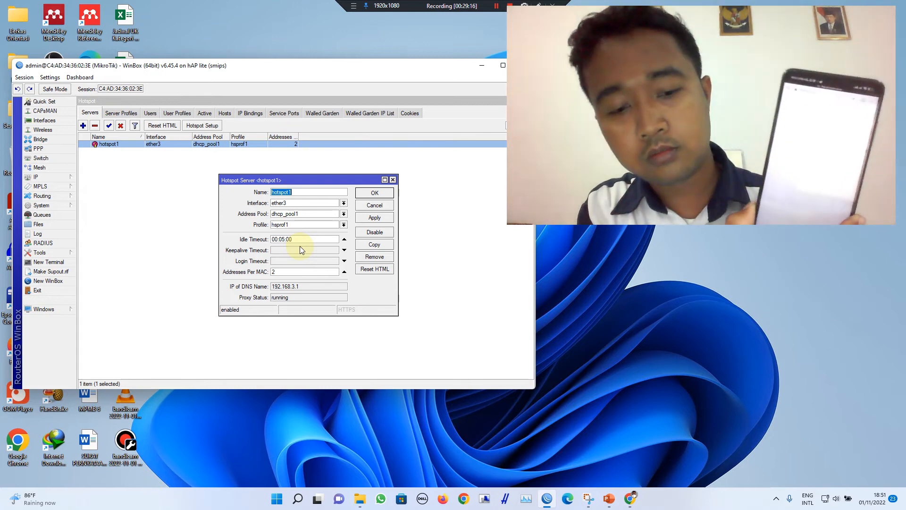
key(XF86MonBrightnessDown)
key(XF86MonBrightnessDown)
key(XF86MonBrightnessDown)
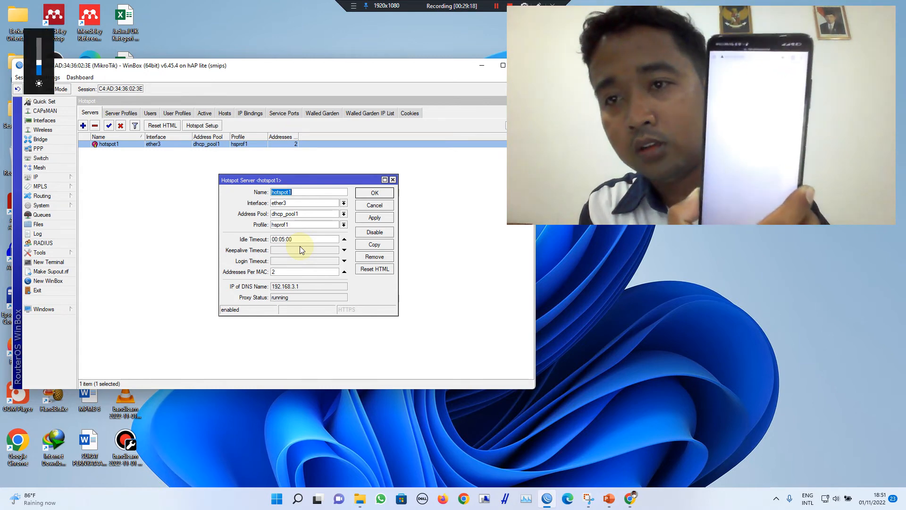
key(XF86MonBrightnessDown)
key(XF86MonBrightnessDown)
key(XF86MonBrightnessDown)
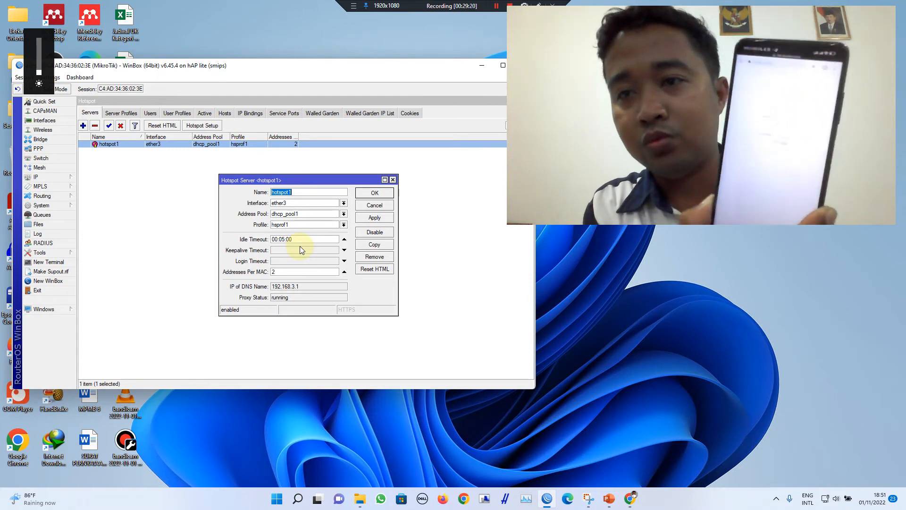
key(XF86MonBrightnessUp)
key(XF86MonBrightnessUp)
key(XF86MonBrightnessUp)
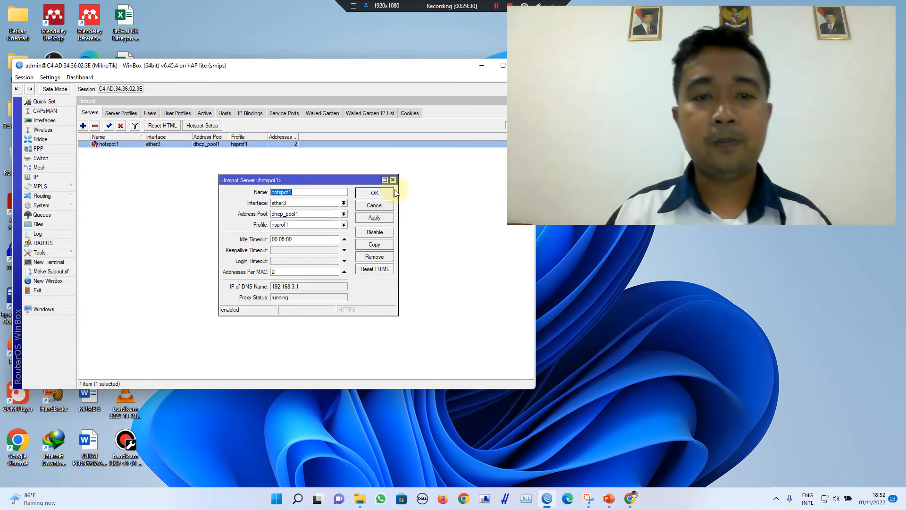
click(387, 194)
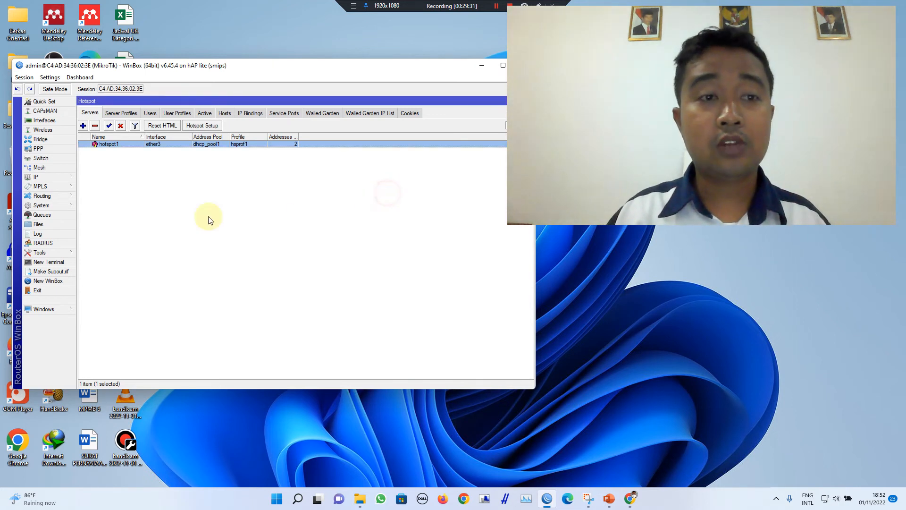
Step: Create hotspot user andi with a password in the Users tab
click(150, 113)
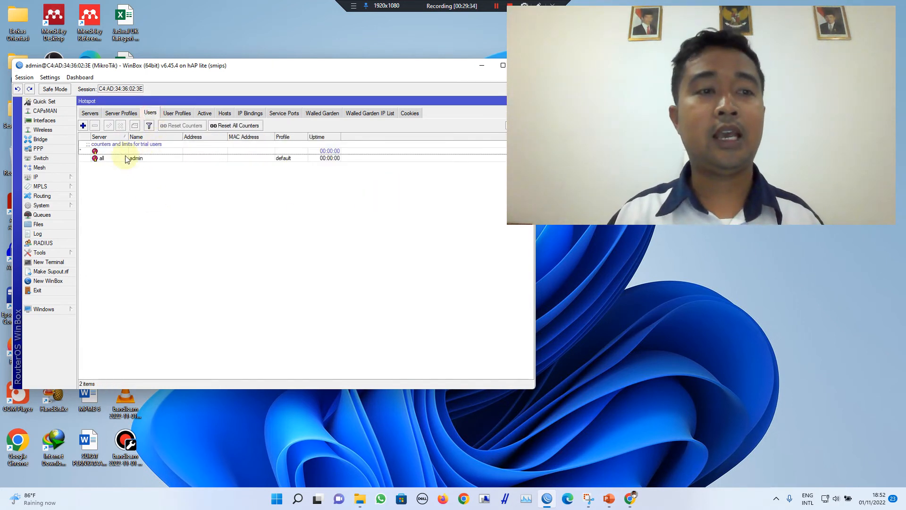
click(83, 125)
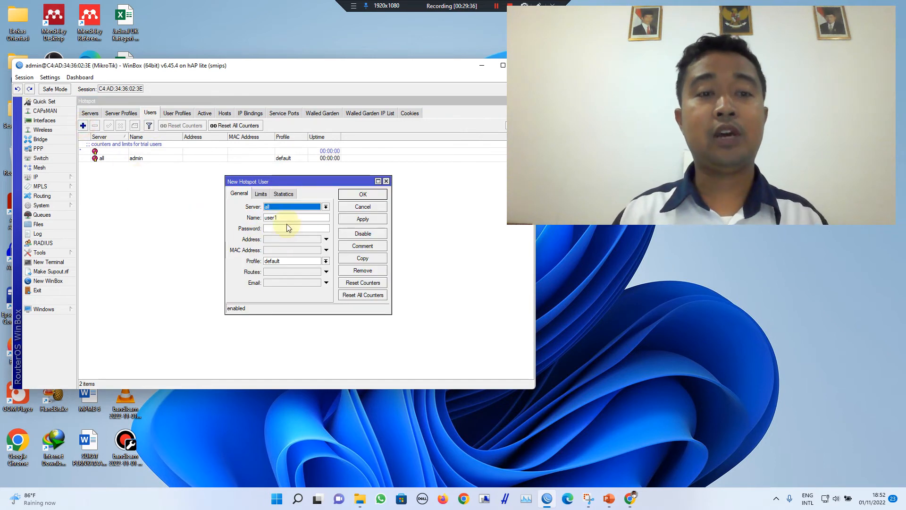
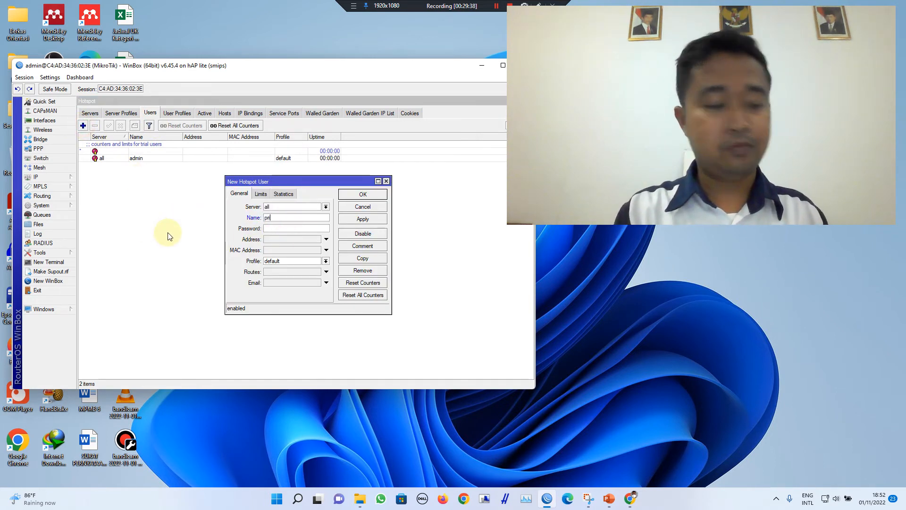
double_click(283, 218)
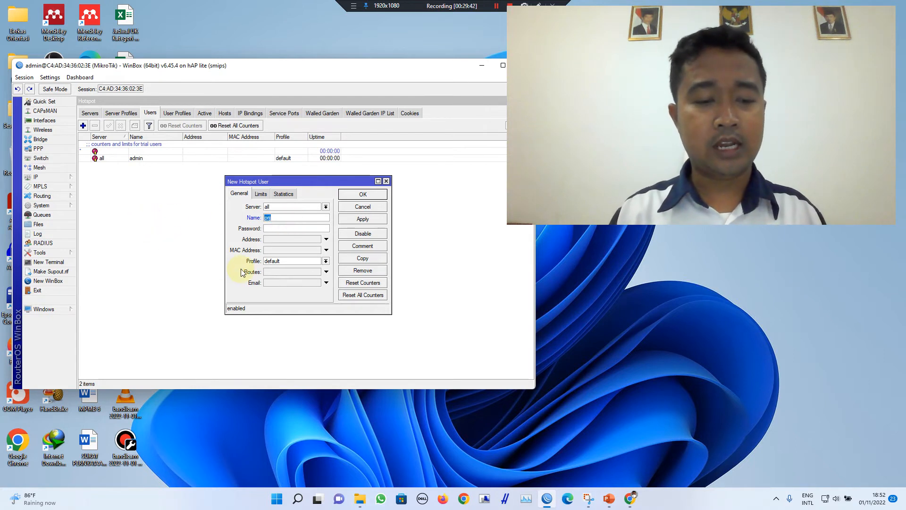
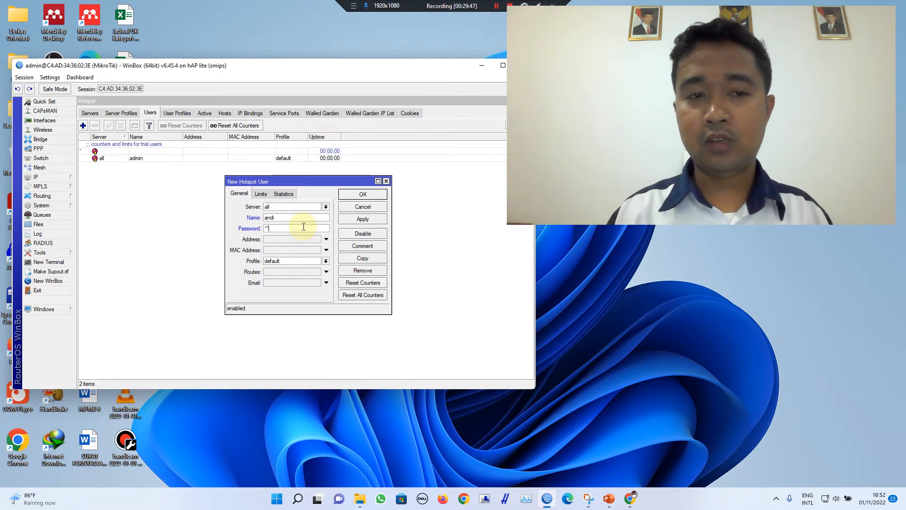
click(361, 218)
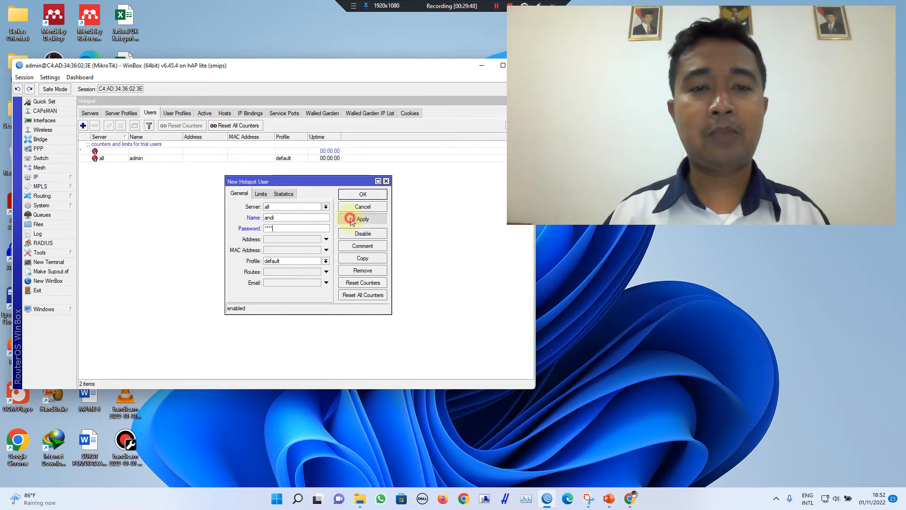
click(362, 194)
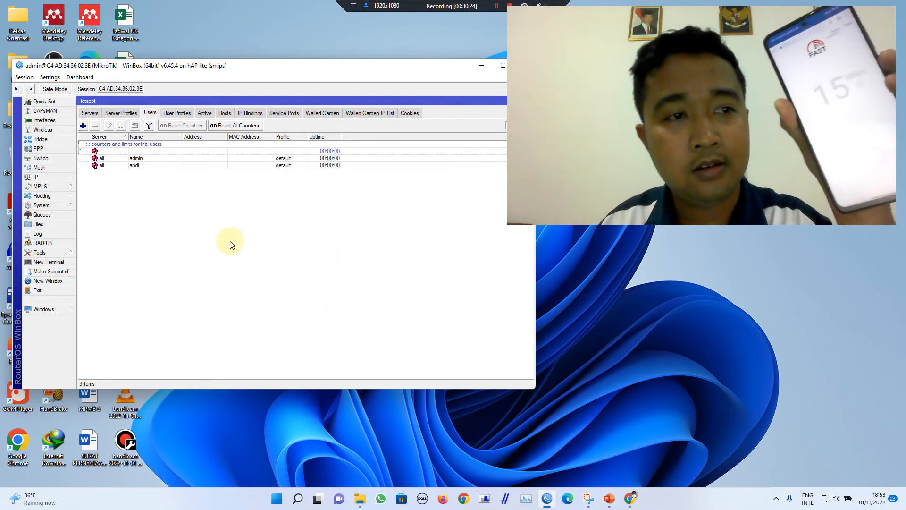
Step: Show the Active tab and select andi's session on hotspot1 from 192.168.3.253
click(212, 113)
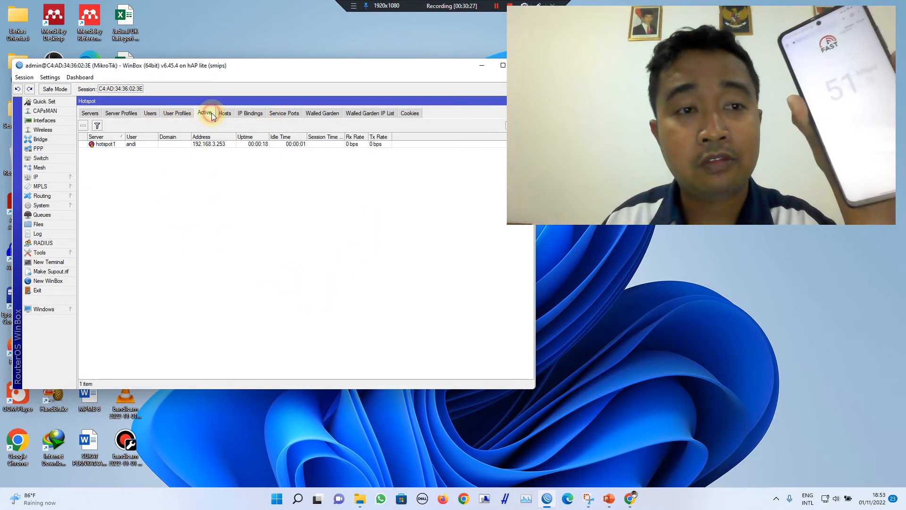
click(137, 145)
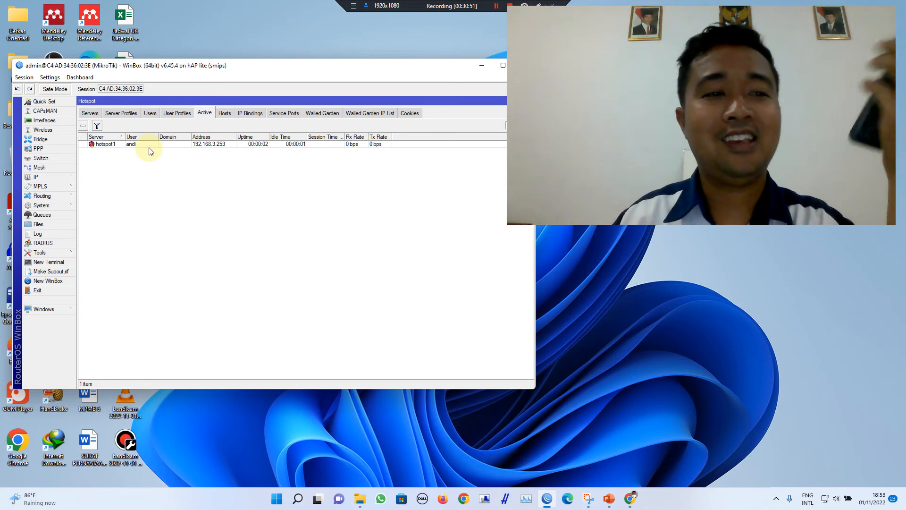
Step: Reselect andi's active session and restore the maximized Hotspot window to a floating size
click(146, 146)
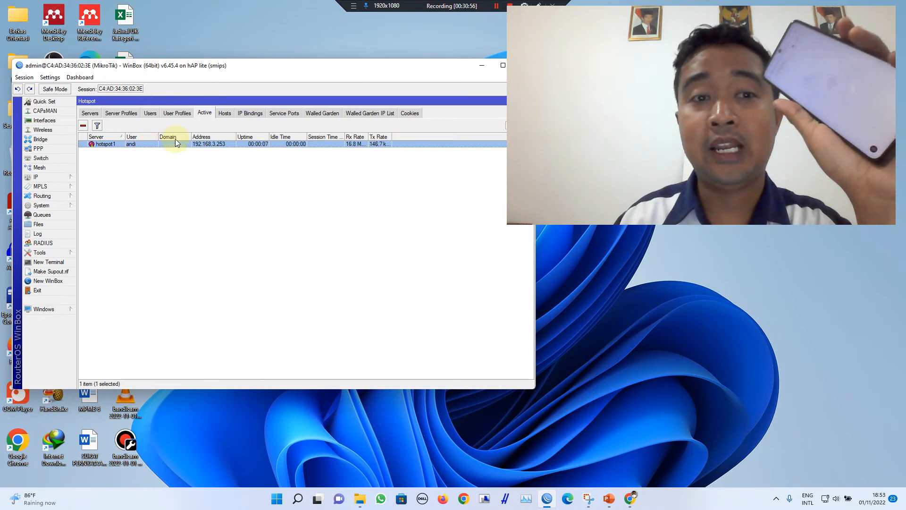
double_click(312, 102)
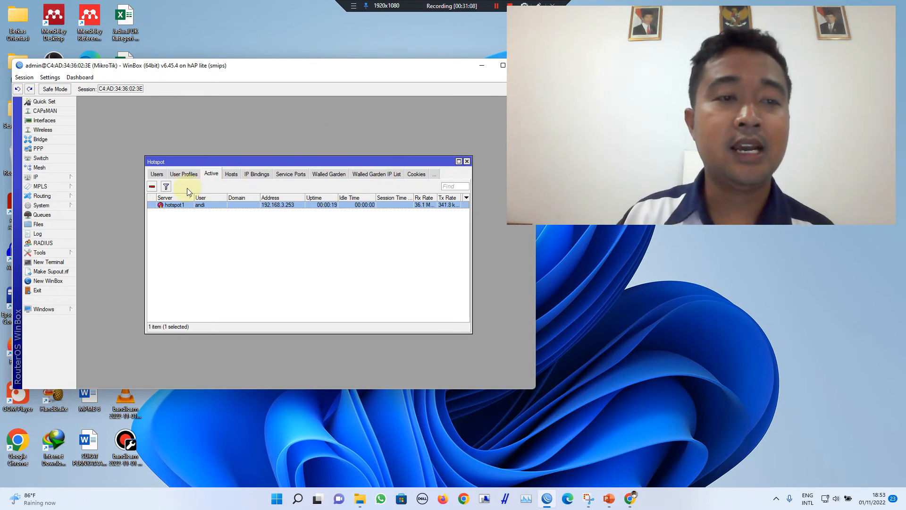
Step: Review the hsprof1 server profile, select the hotspot1 server and launch Hotspot Setup
click(158, 174)
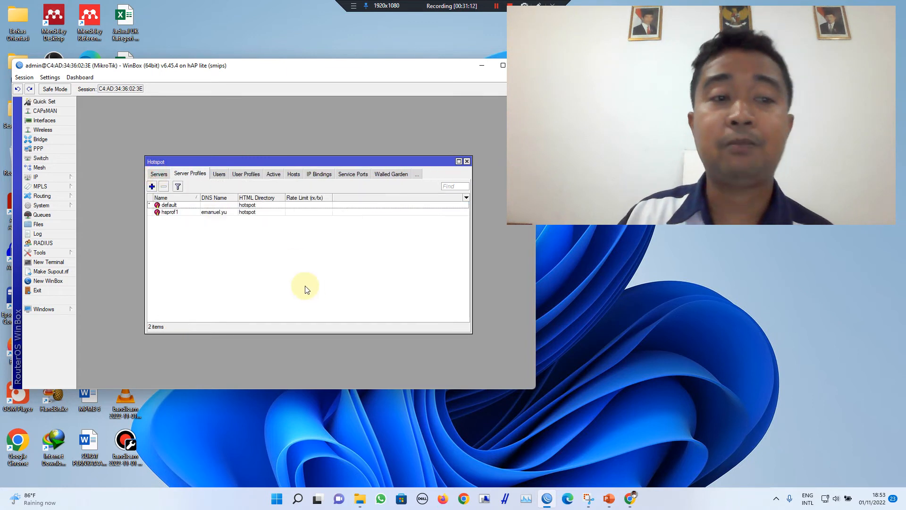
click(180, 211)
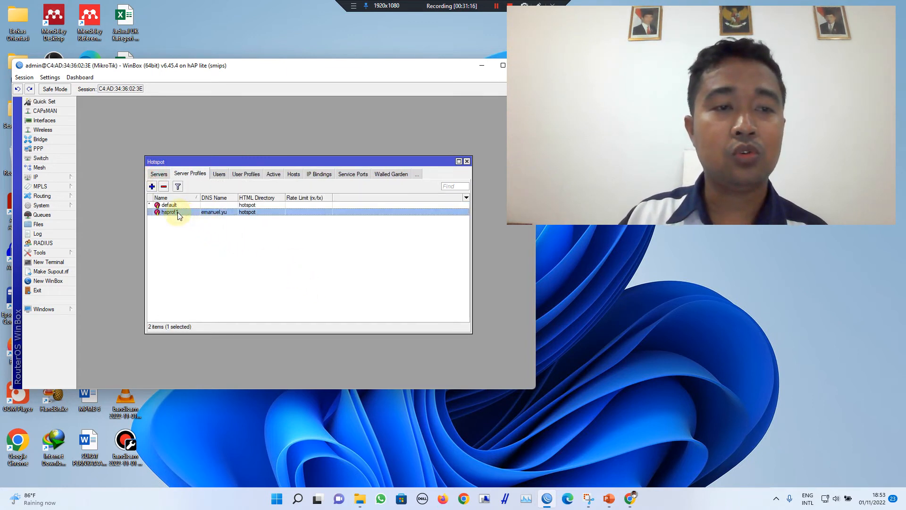
click(160, 175)
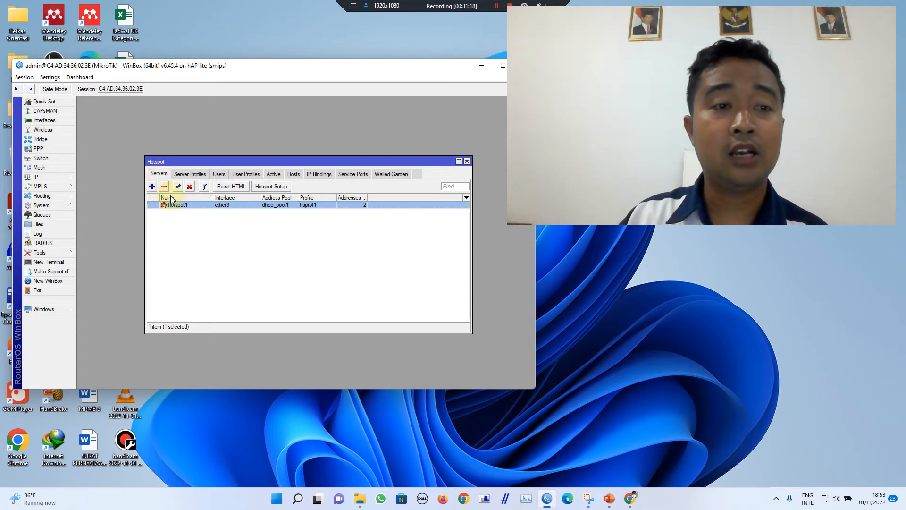
click(203, 255)
click(226, 206)
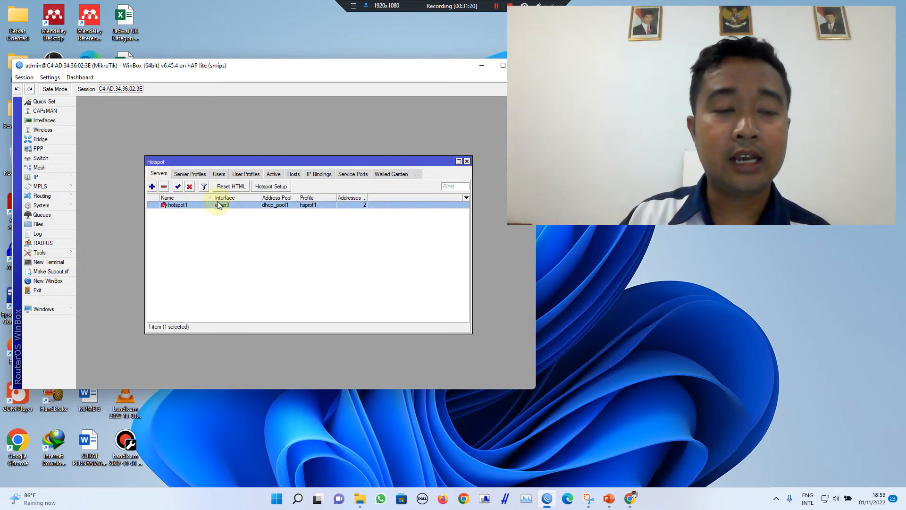
click(269, 186)
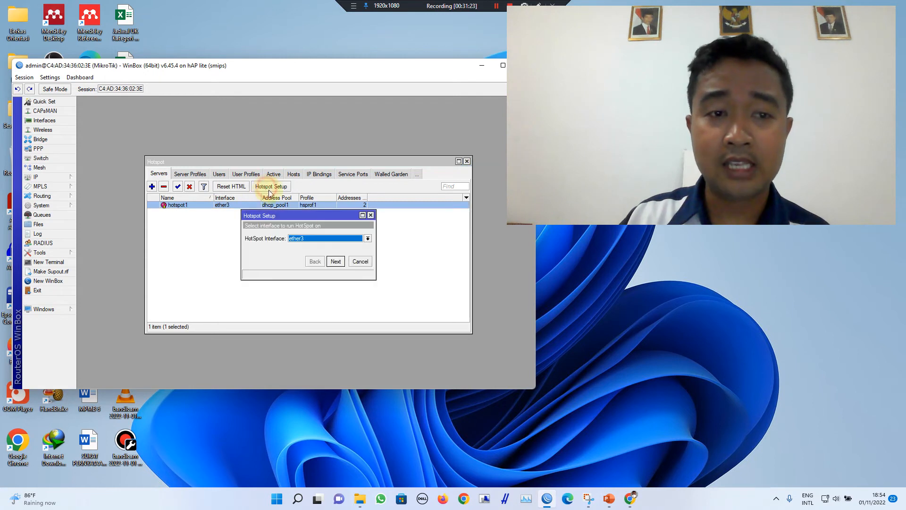
Step: Choose wlan1 as the hotspot interface and advance until the certificate error, then restart setup
click(306, 239)
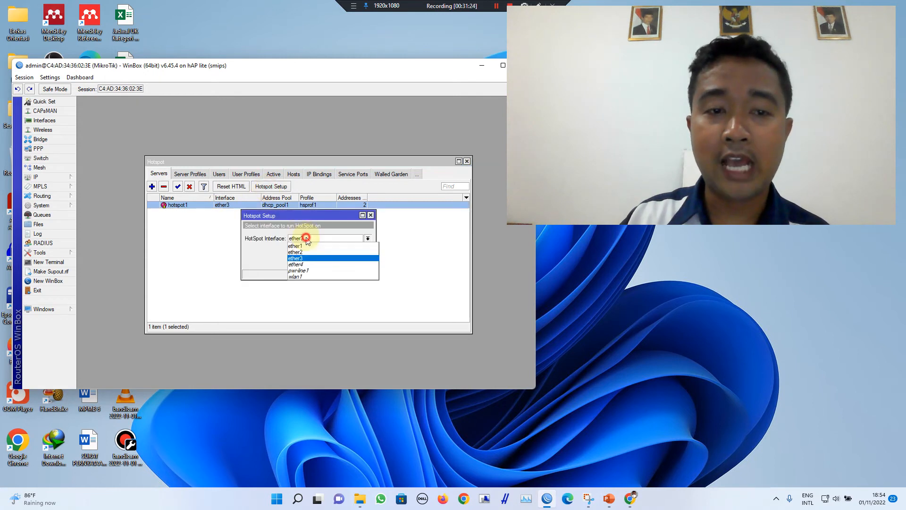
click(301, 276)
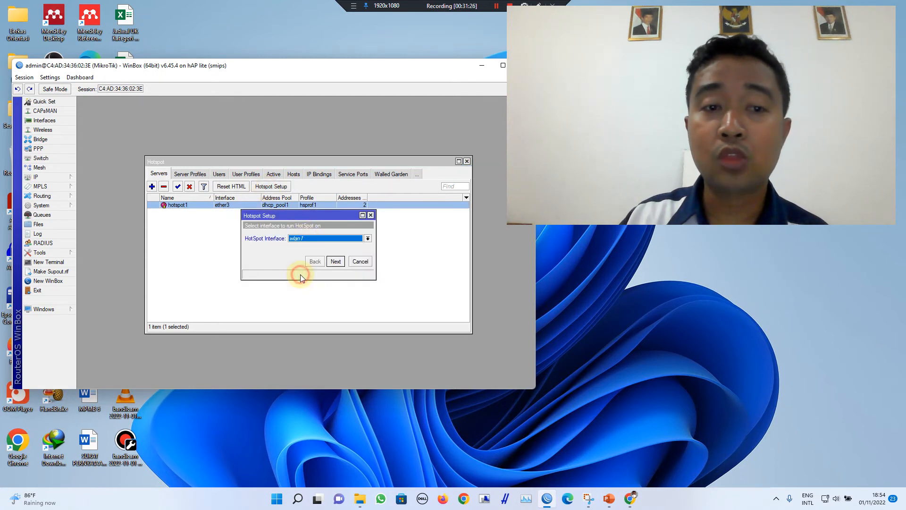
click(336, 261)
click(336, 261)
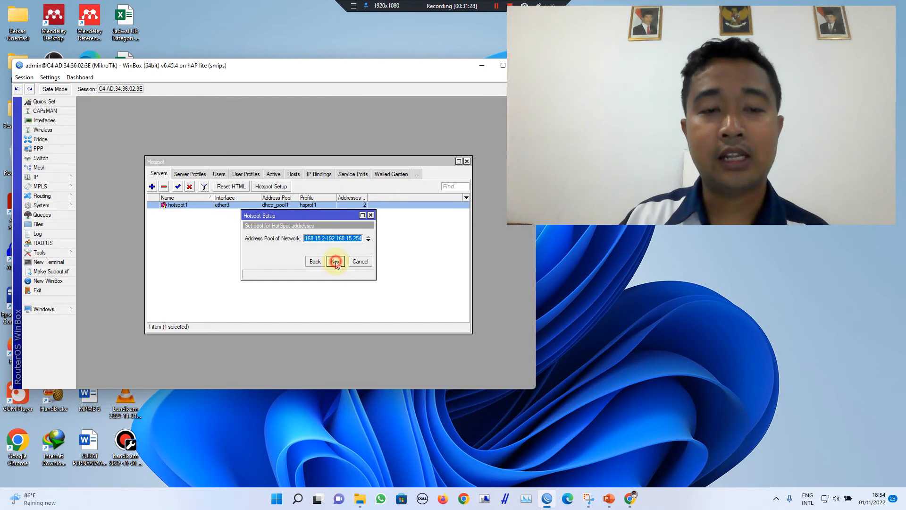
click(336, 262)
click(336, 262)
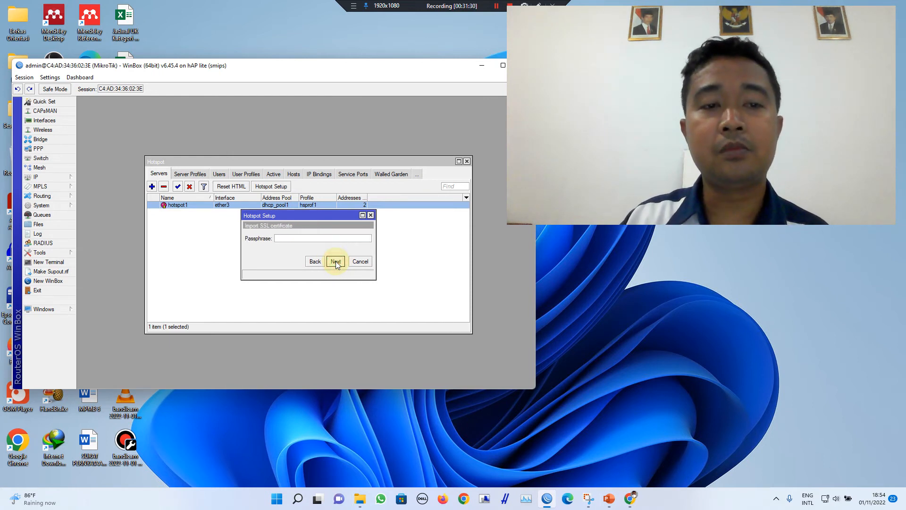
click(336, 261)
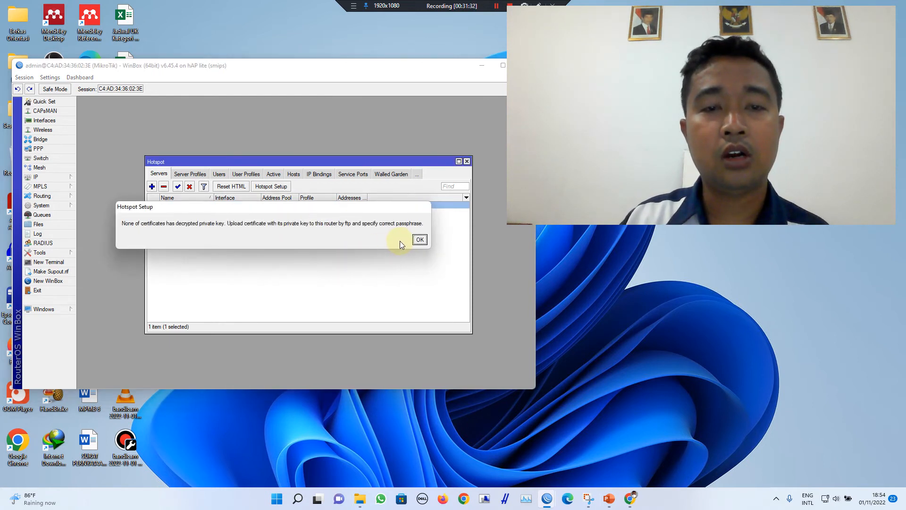
click(418, 240)
click(314, 277)
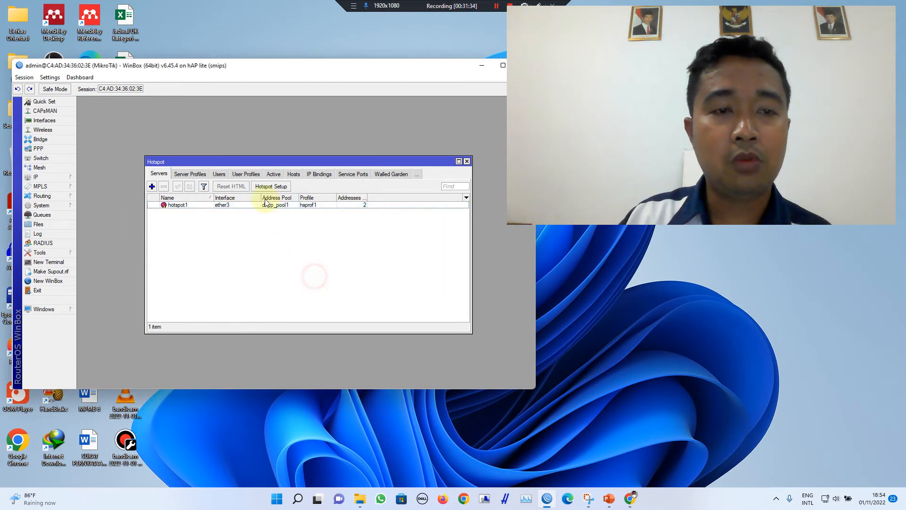
click(271, 187)
Step: Finish the setup keeping DNS server 8.8.8.8 with a new DNS name, creating hs-wlan1
click(338, 262)
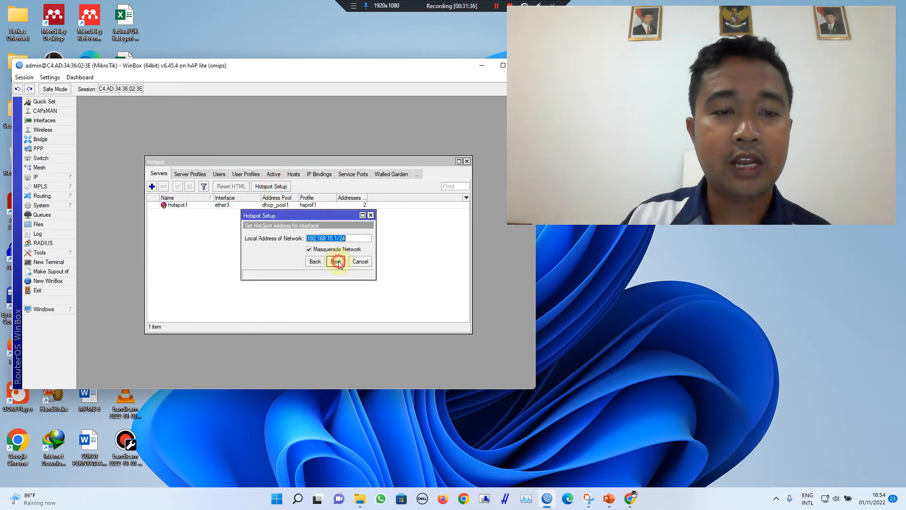
click(336, 261)
click(336, 262)
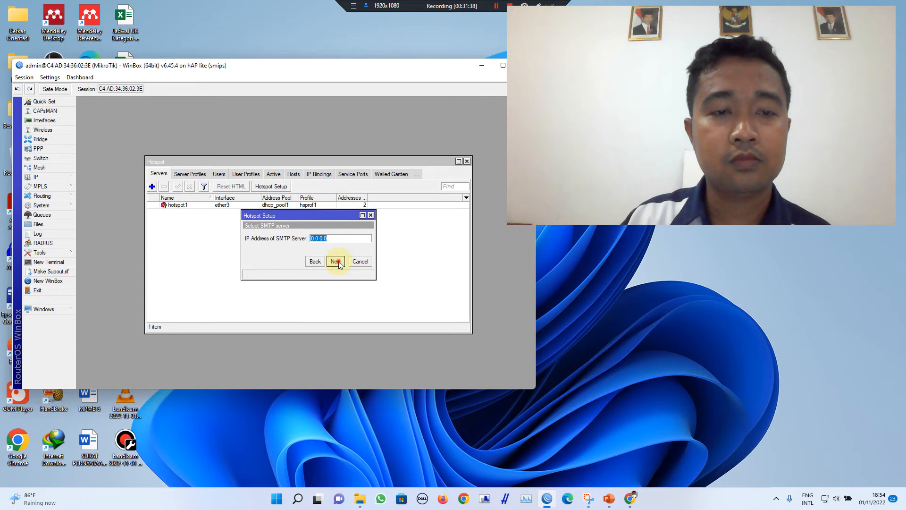
click(337, 261)
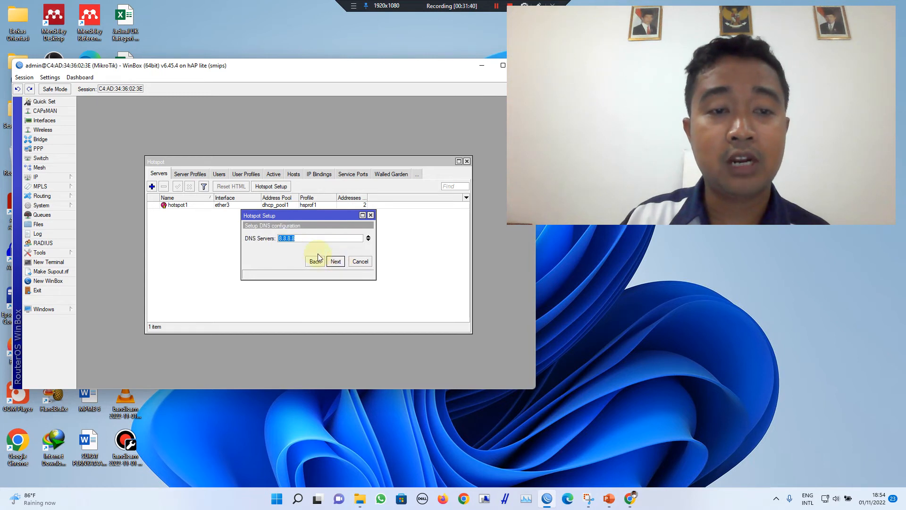
click(335, 263)
click(292, 238)
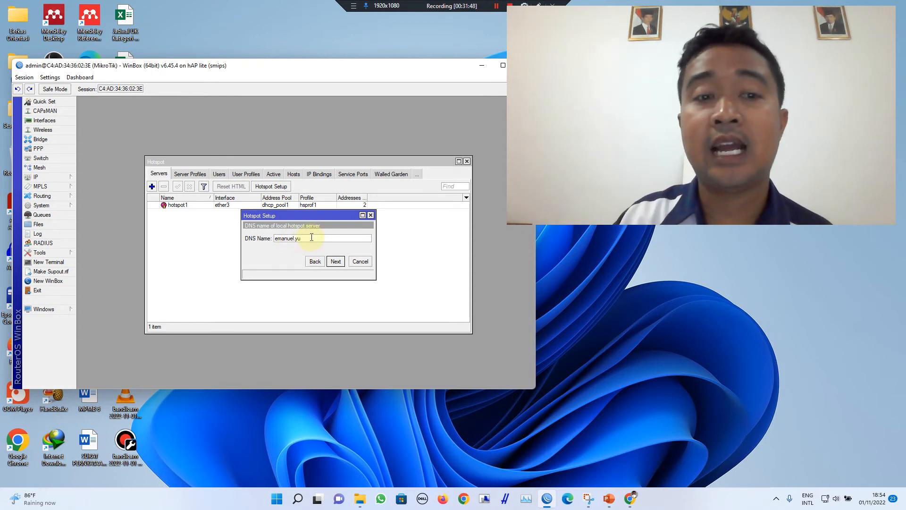
double_click(312, 237)
text(prih.yt)
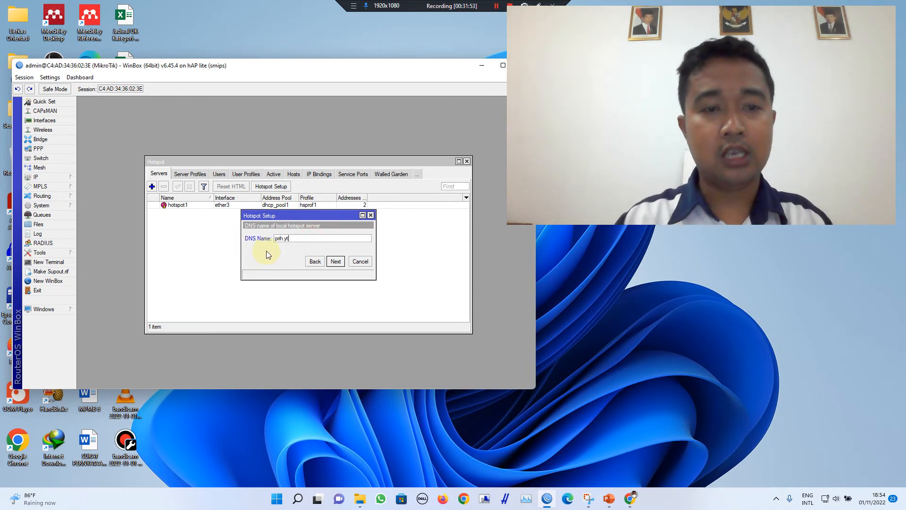
click(335, 261)
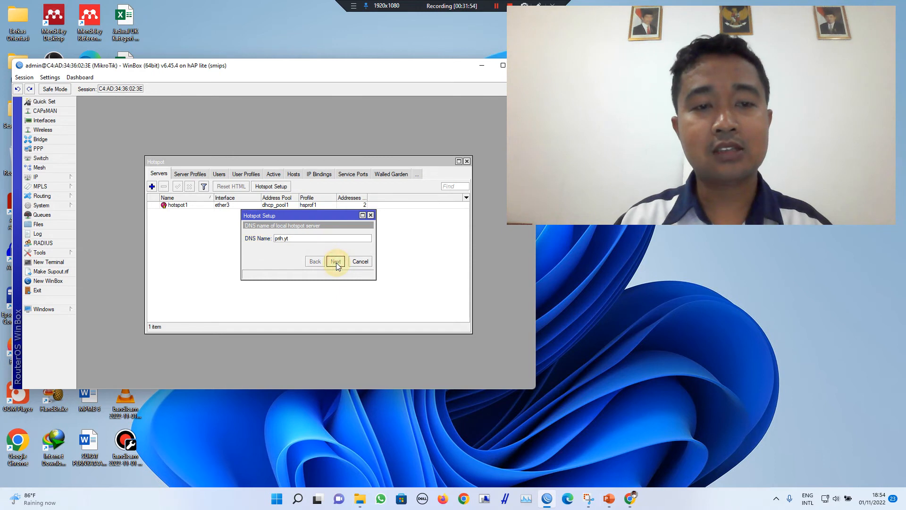
click(307, 240)
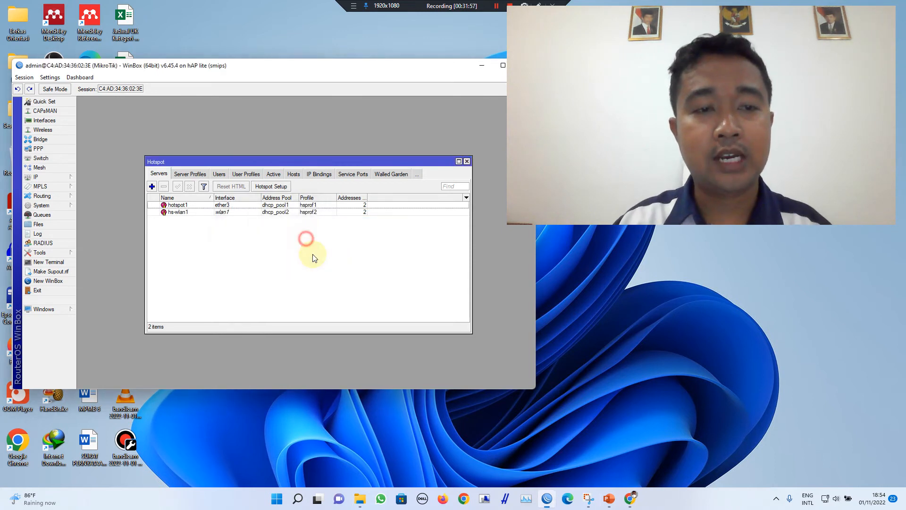
click(280, 212)
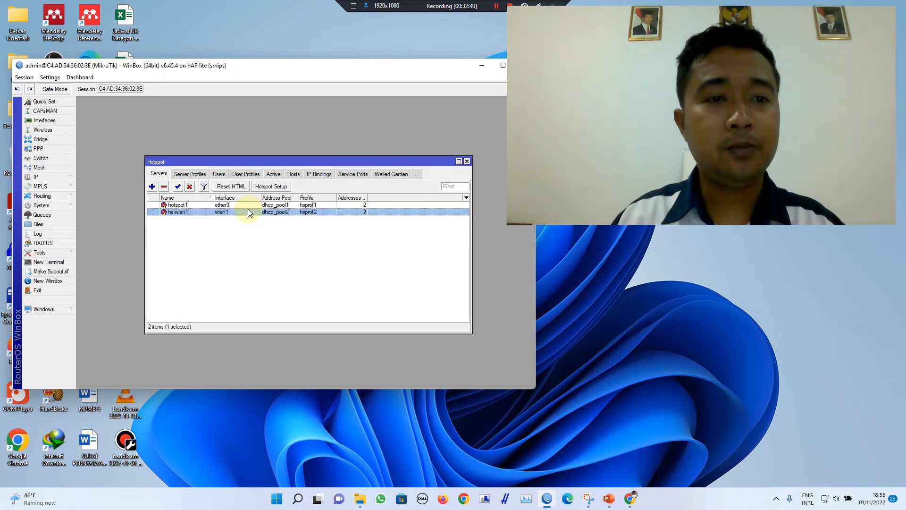
Step: Show the Hotspot Users list and select user andi
click(219, 174)
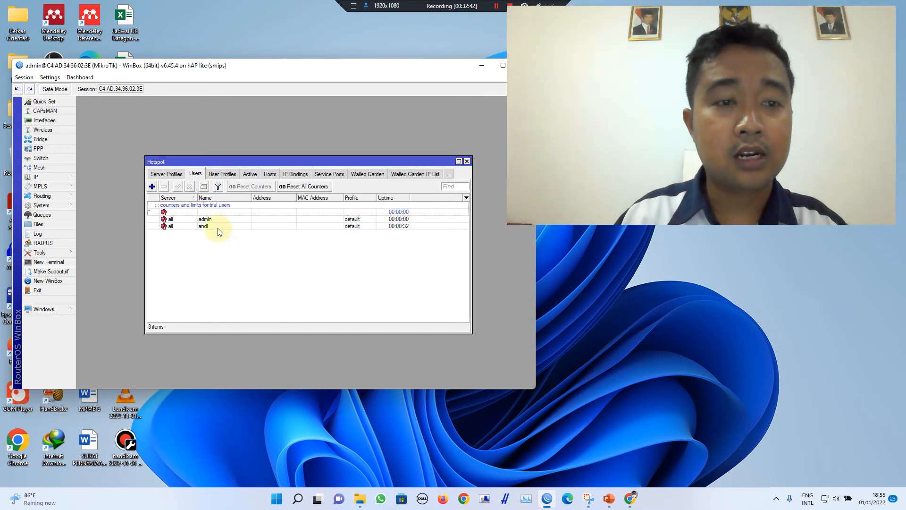
click(216, 226)
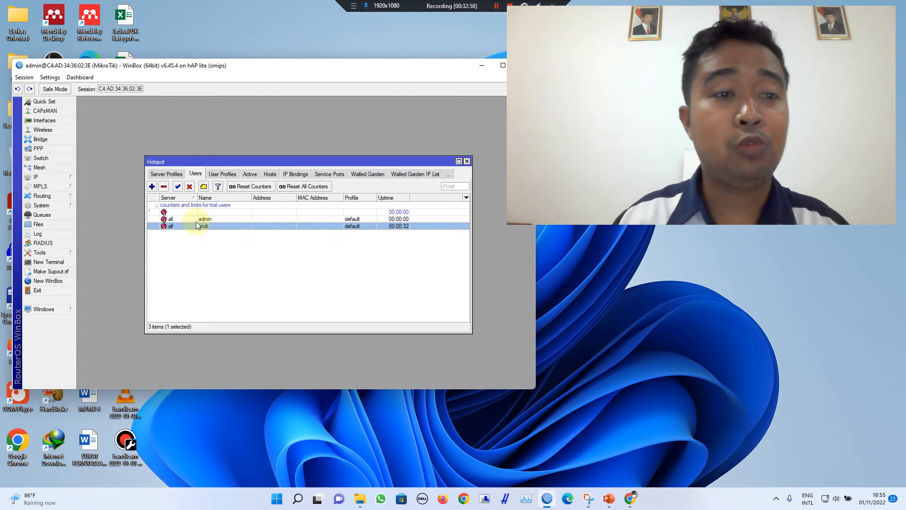
Step: Add a hotspot user with a new name and password, then view the Active sessions list
click(151, 186)
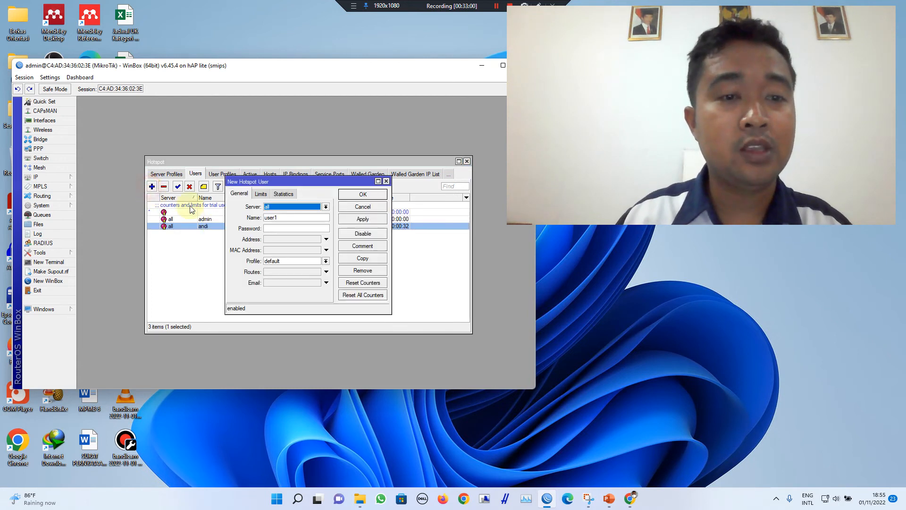
double_click(284, 217)
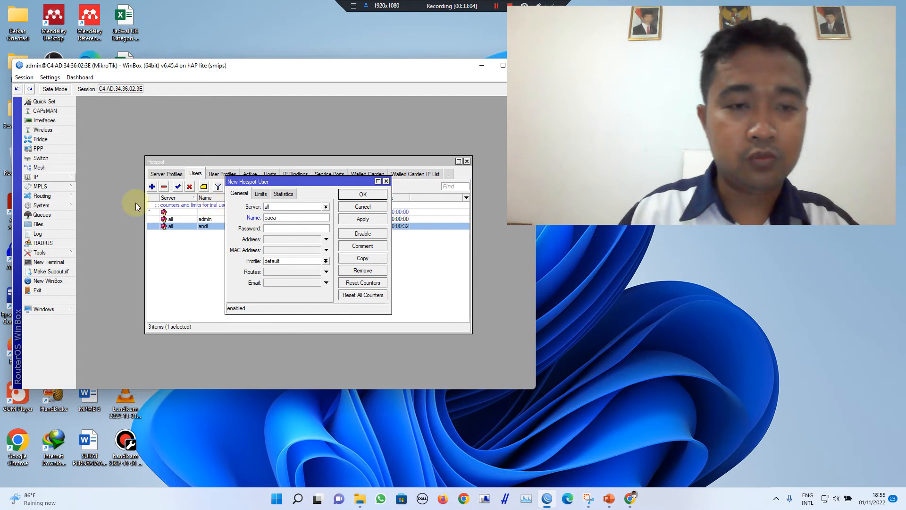
click(287, 228)
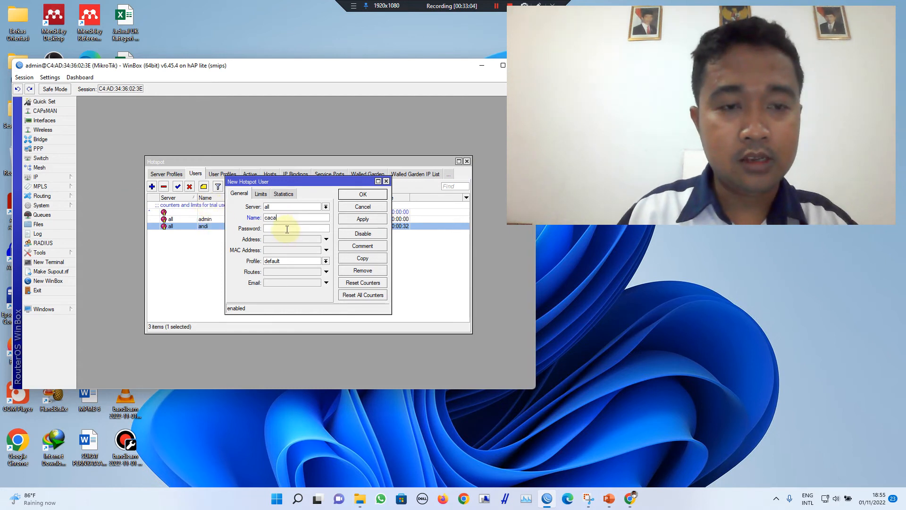
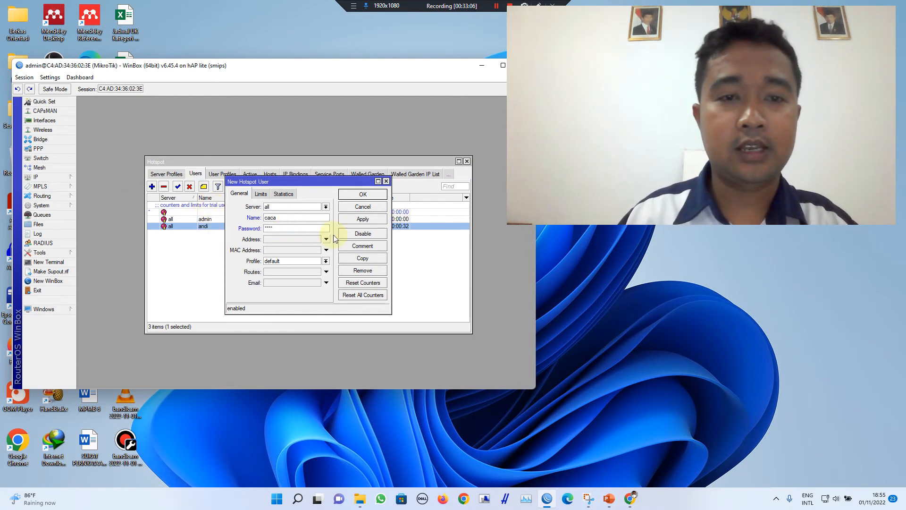
click(363, 194)
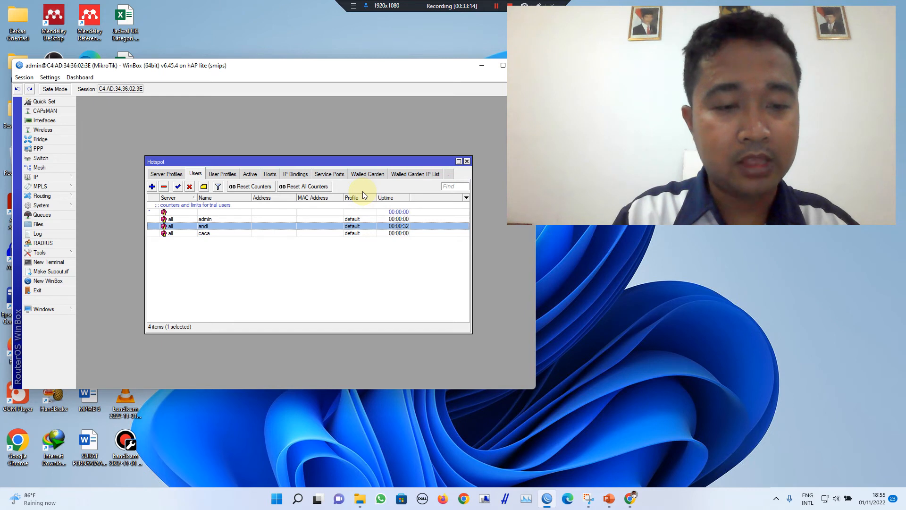
click(250, 174)
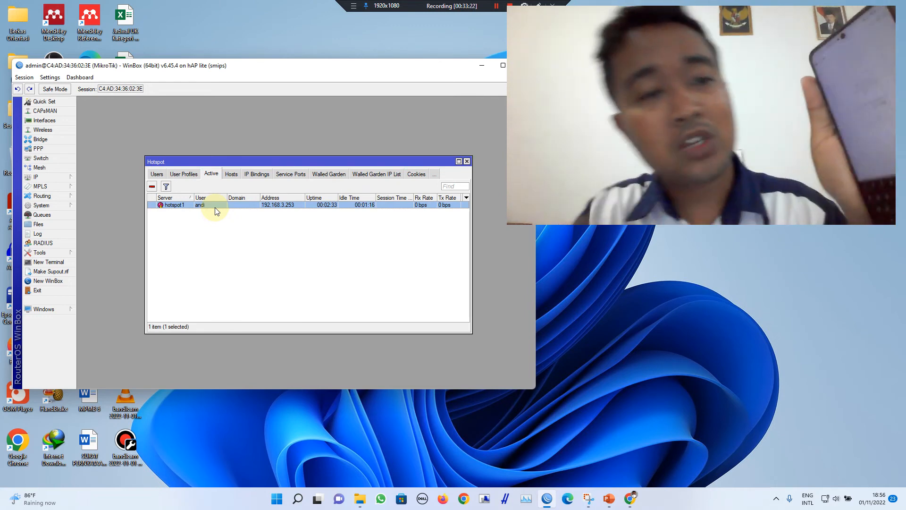
click(156, 174)
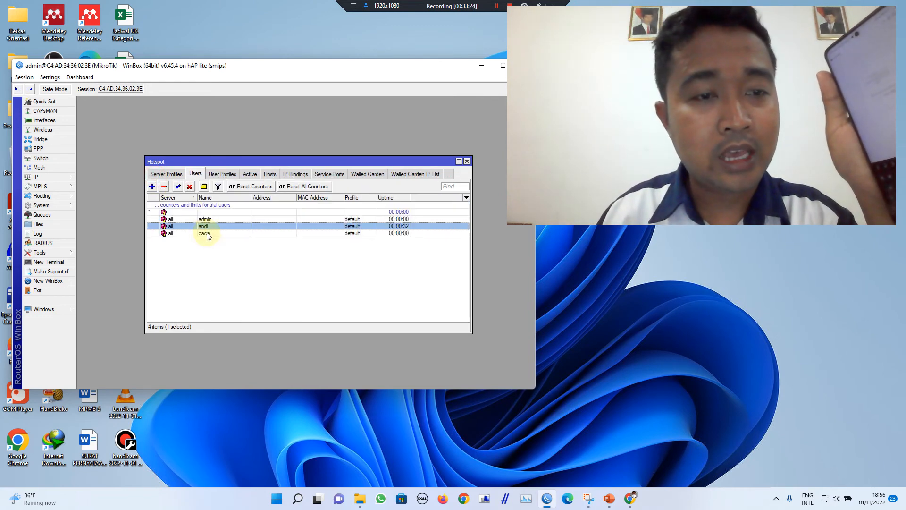
click(222, 174)
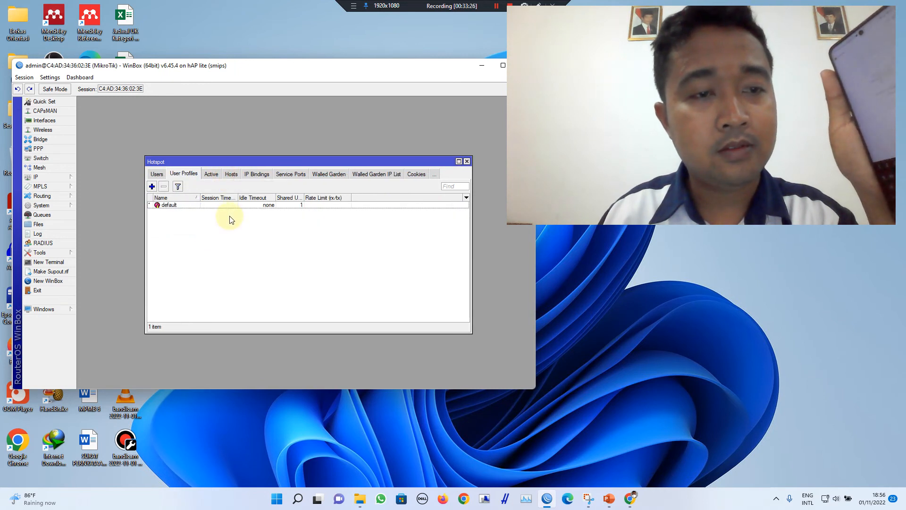
click(211, 174)
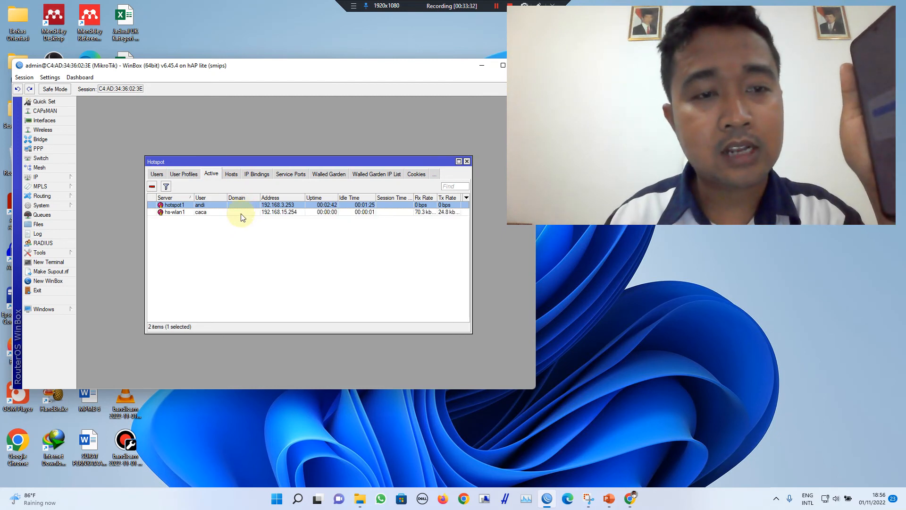
click(241, 211)
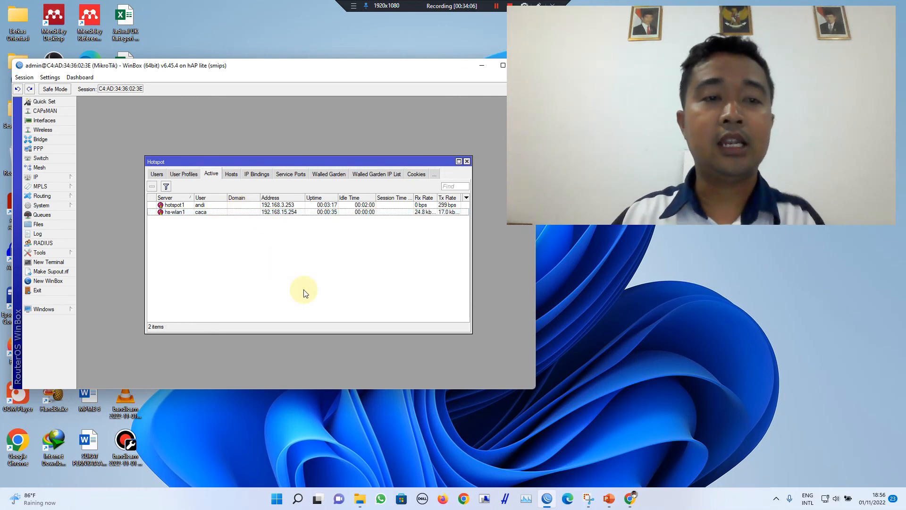
Step: Browse the Users, Server Profiles and Servers tabs, ending on User Profiles with only default
click(185, 173)
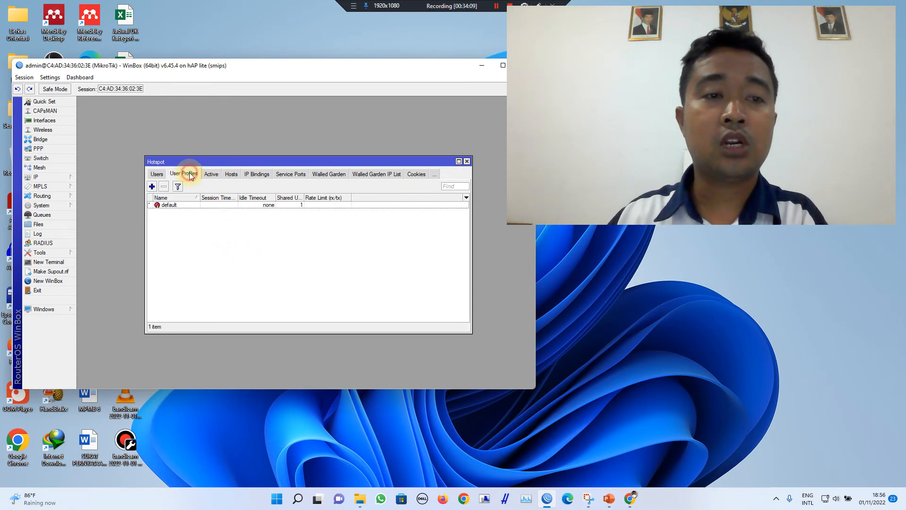
click(157, 174)
click(157, 174)
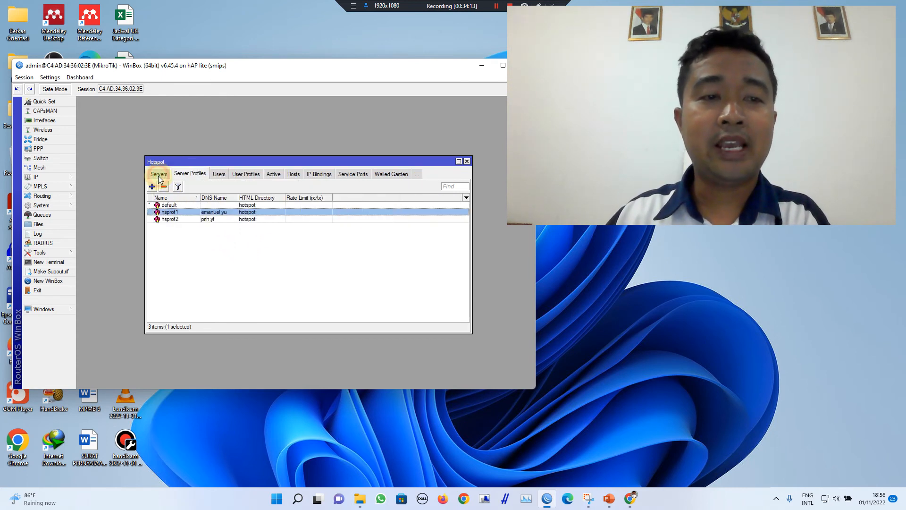
click(159, 175)
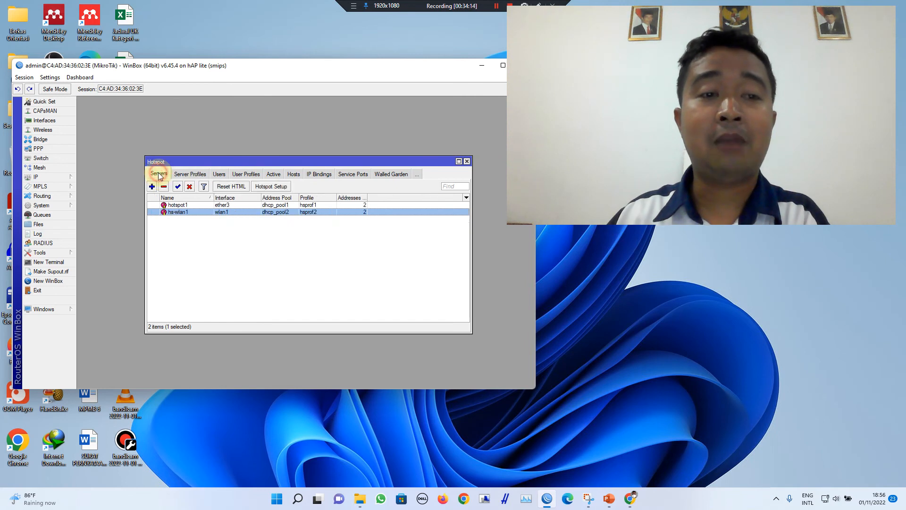
click(234, 174)
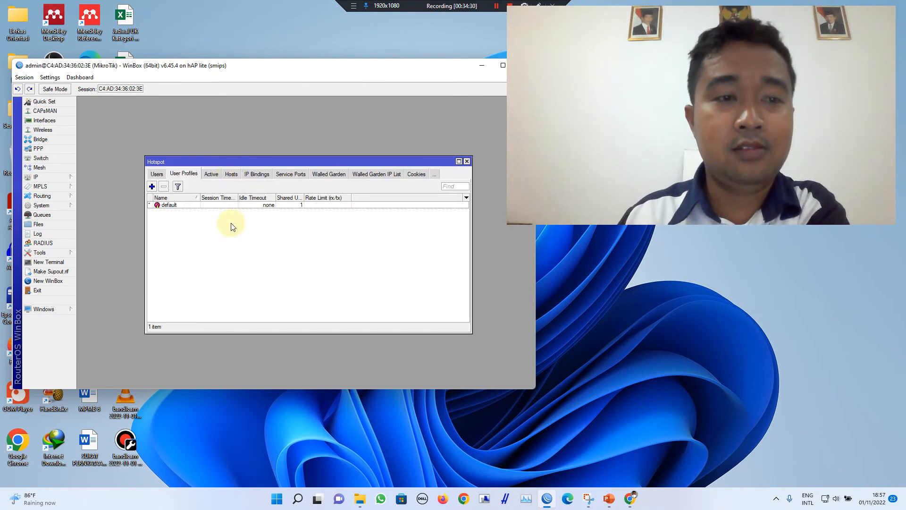
Step: Create user profile Guru with rate limit 10M/10M, apply and save it
click(152, 187)
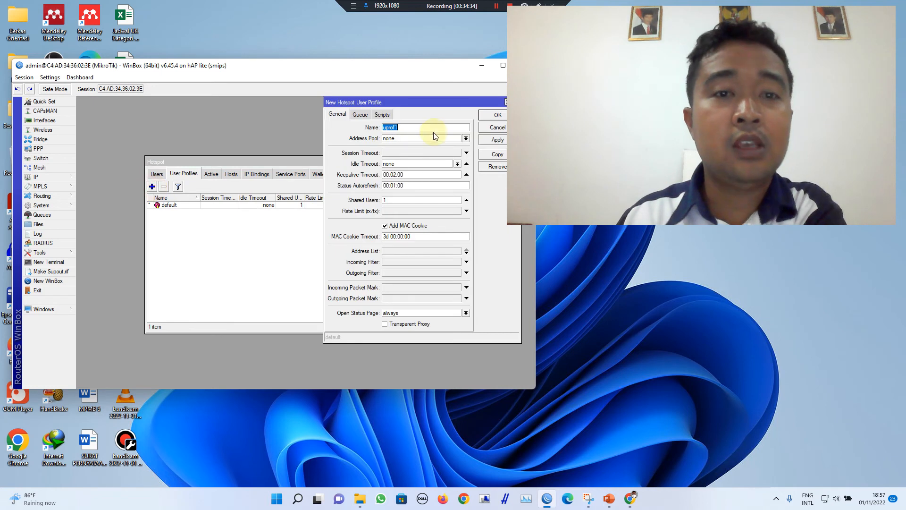
text(Guru)
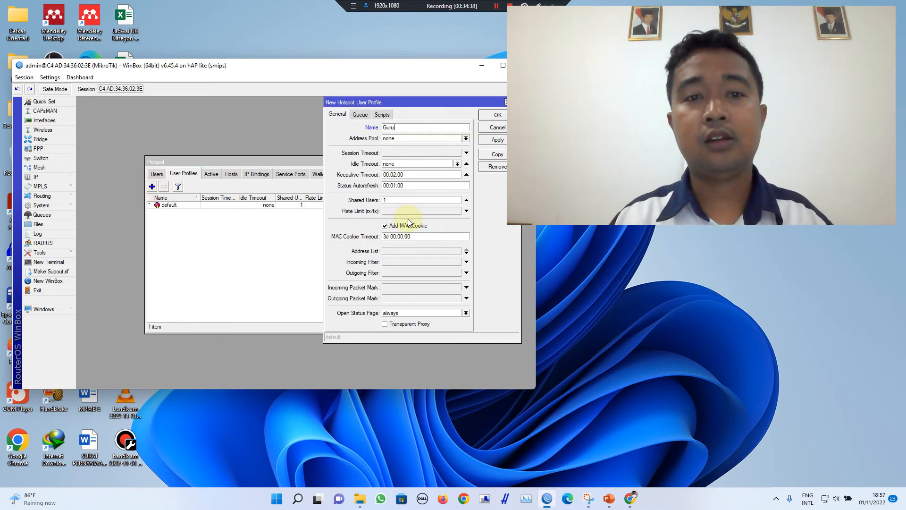
drag(429, 104, 364, 113)
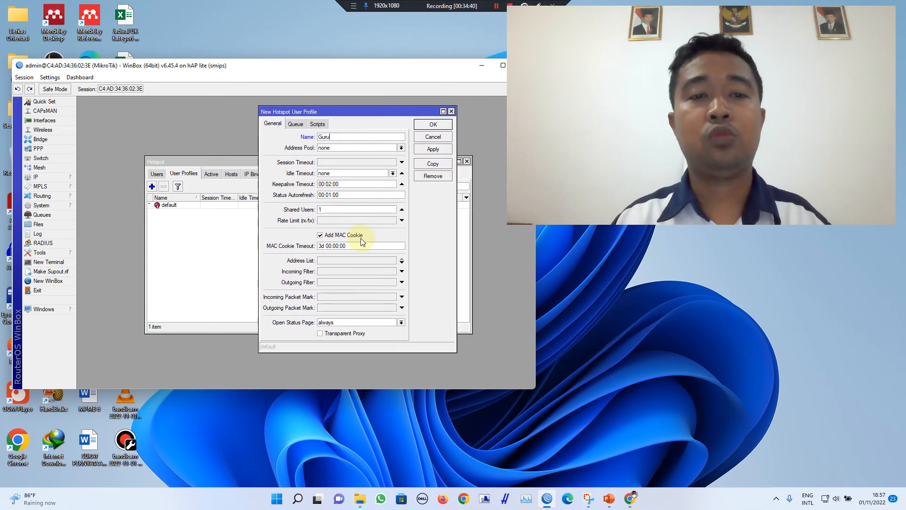
click(352, 220)
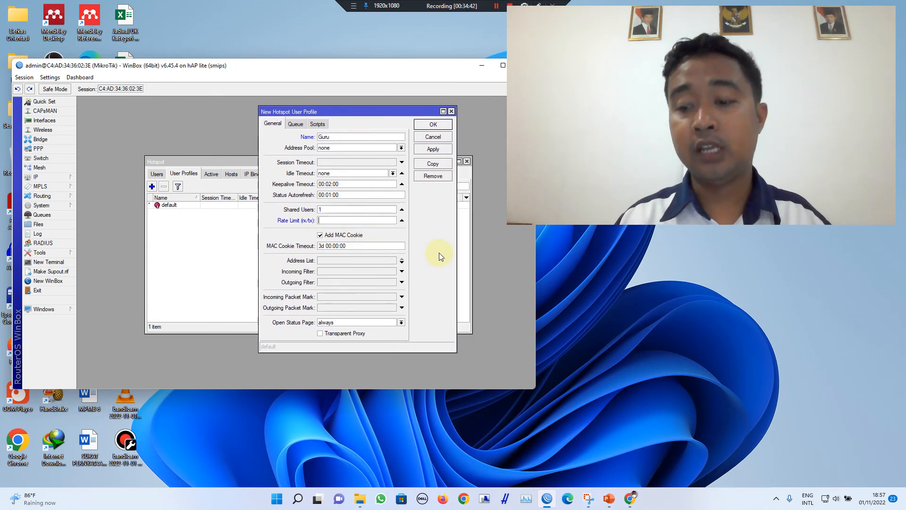
text(10)
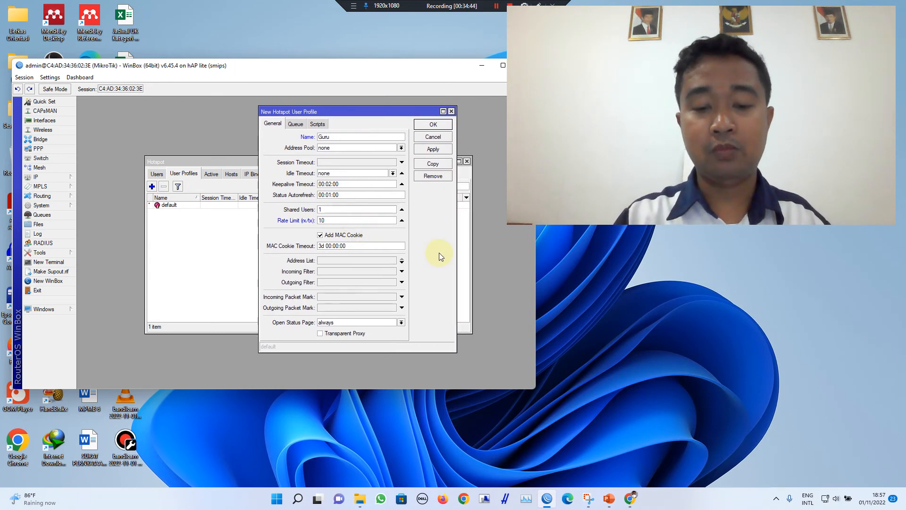
text(M/10M)
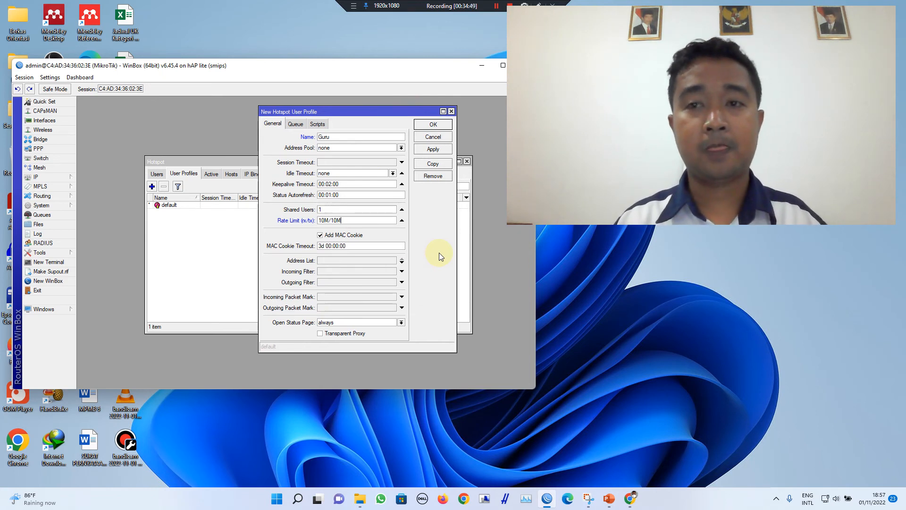
click(438, 150)
click(434, 125)
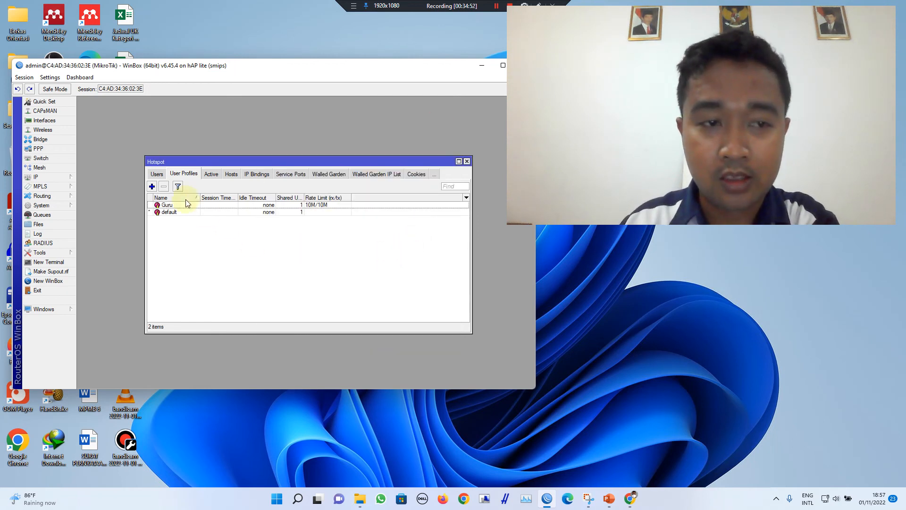
Step: Create the siswa user profile with a 5M/5M rate limit
click(152, 186)
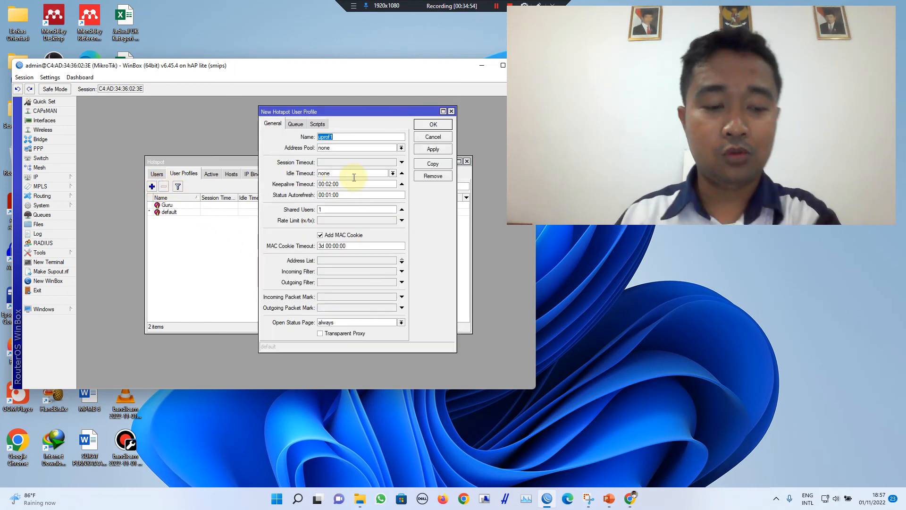
text(siswa)
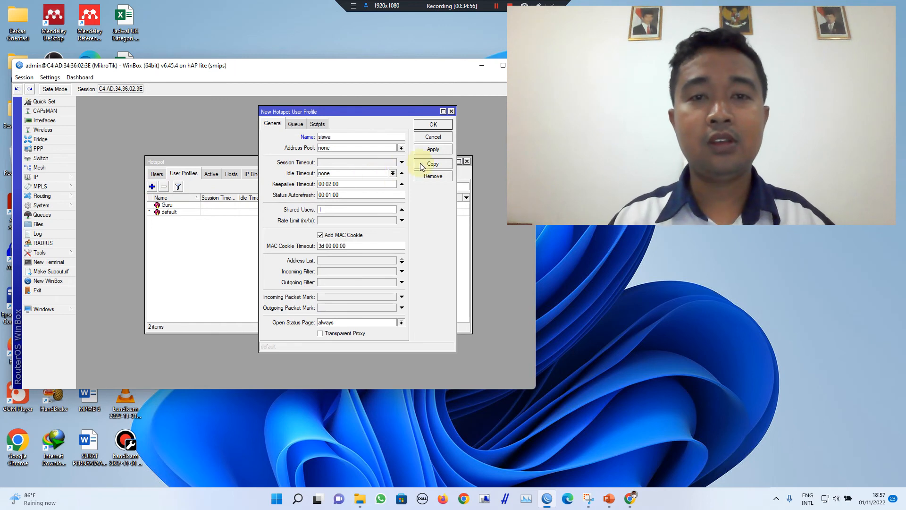
click(349, 221)
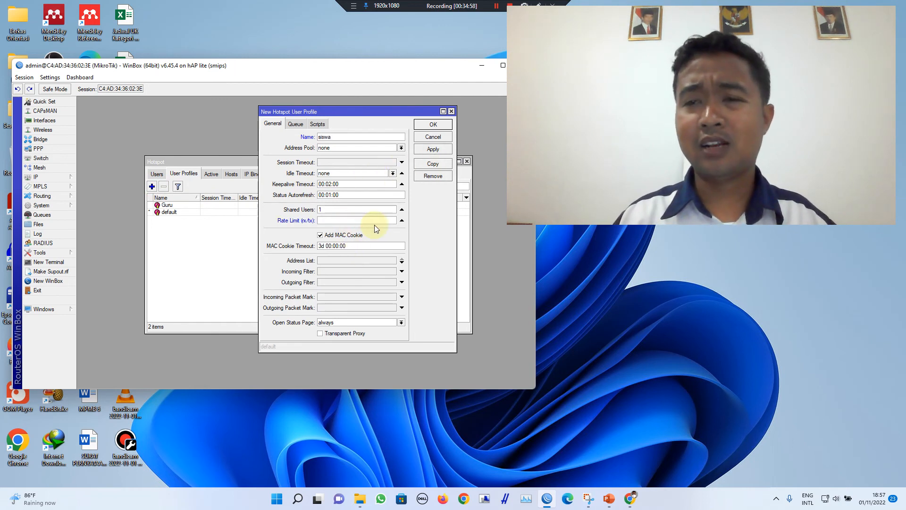
text(1)
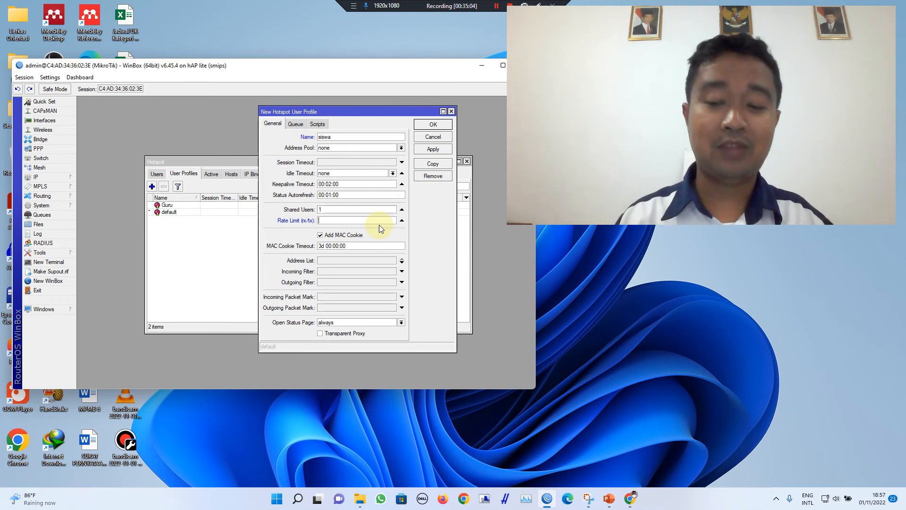
text(5M)
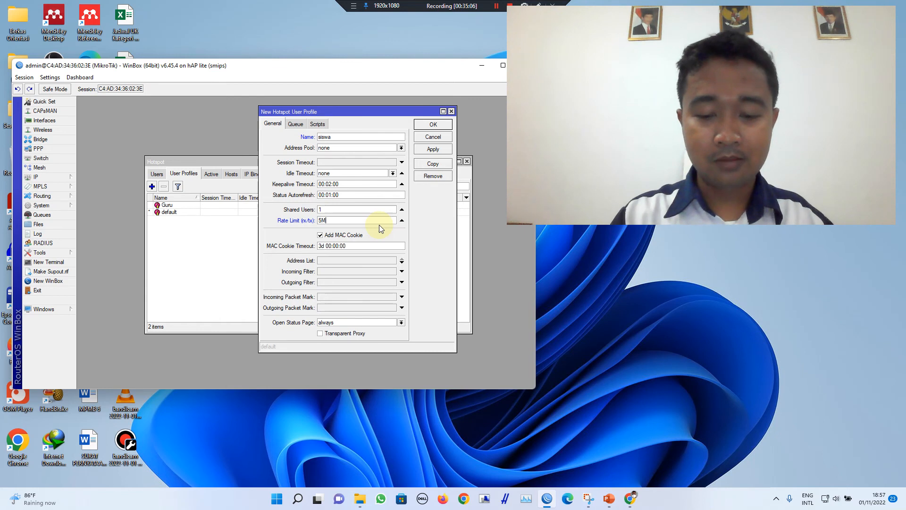
text(/5M)
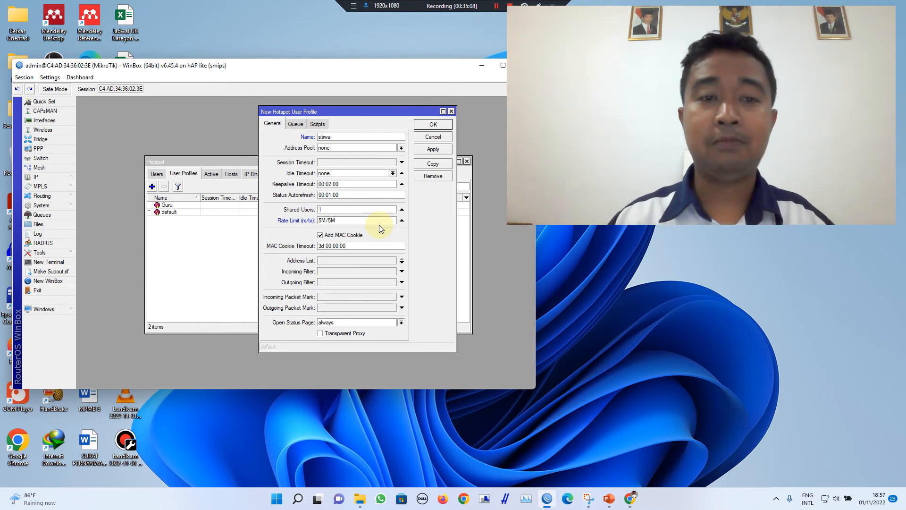
click(431, 125)
Step: Create the Karyawan user profile with a 2M/2M rate limit
click(151, 186)
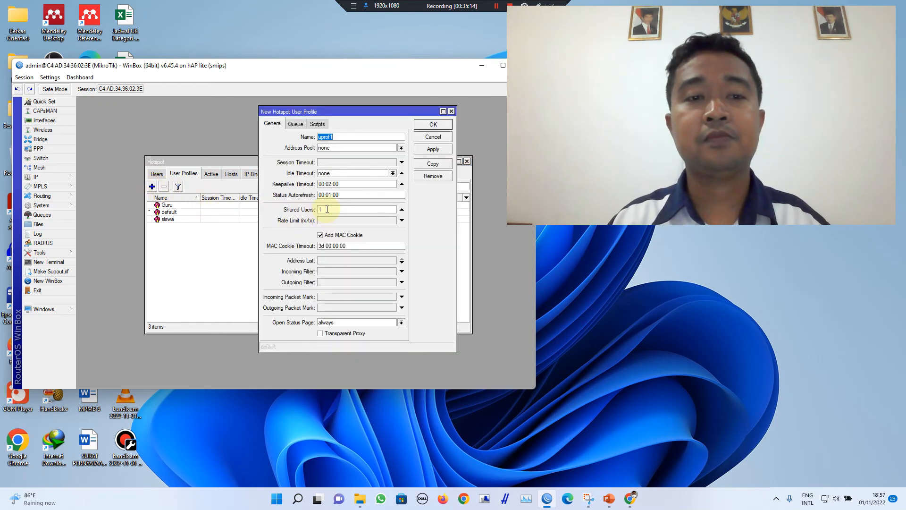
text(Ka)
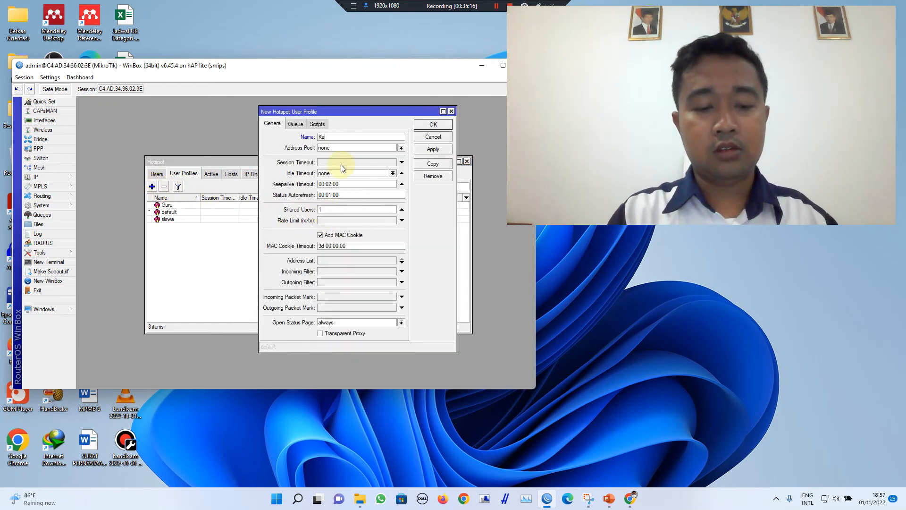
text(ryawan)
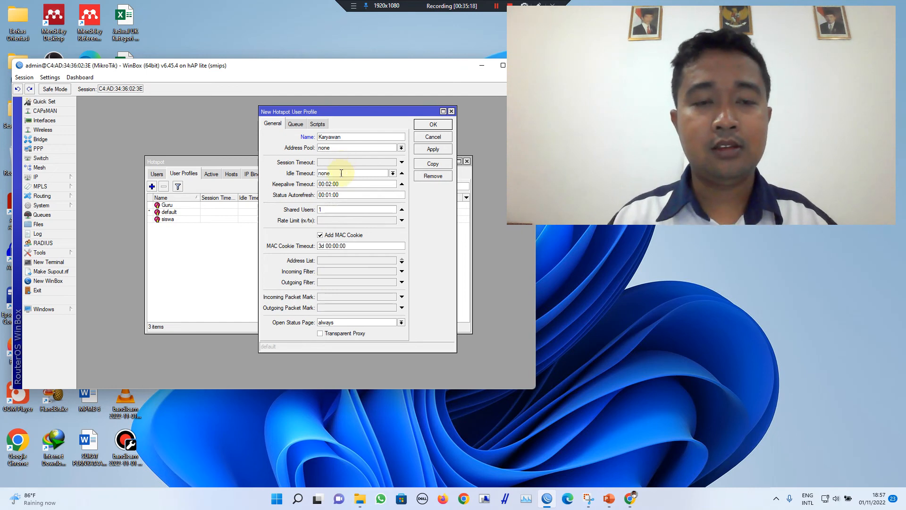
click(347, 221)
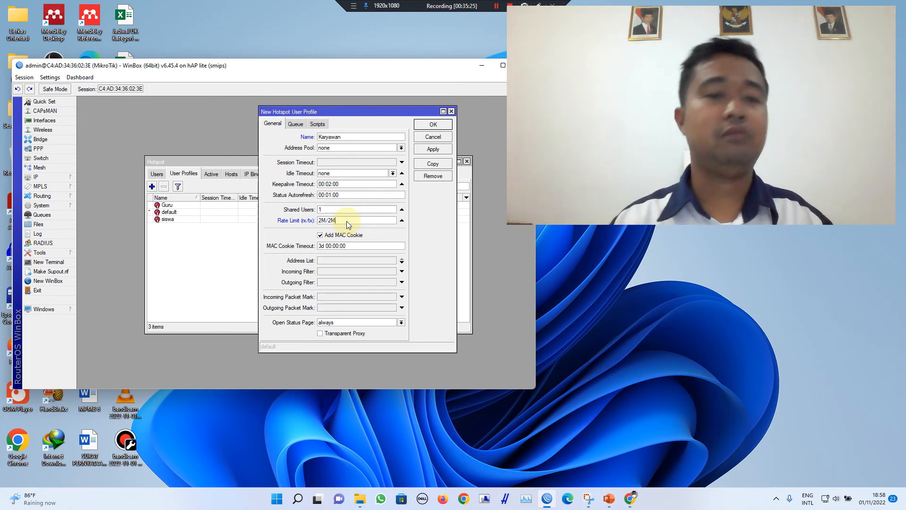
text(2M/2M)
click(438, 127)
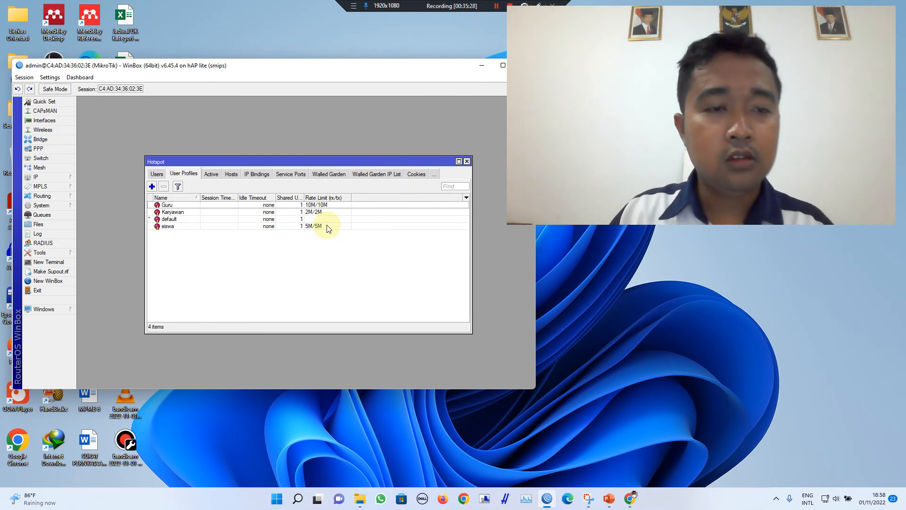
Step: Sort the profile list and review the Karyawan 2M/2M, siswa 5M/5M and Guru 10M/10M limits
click(192, 198)
click(326, 198)
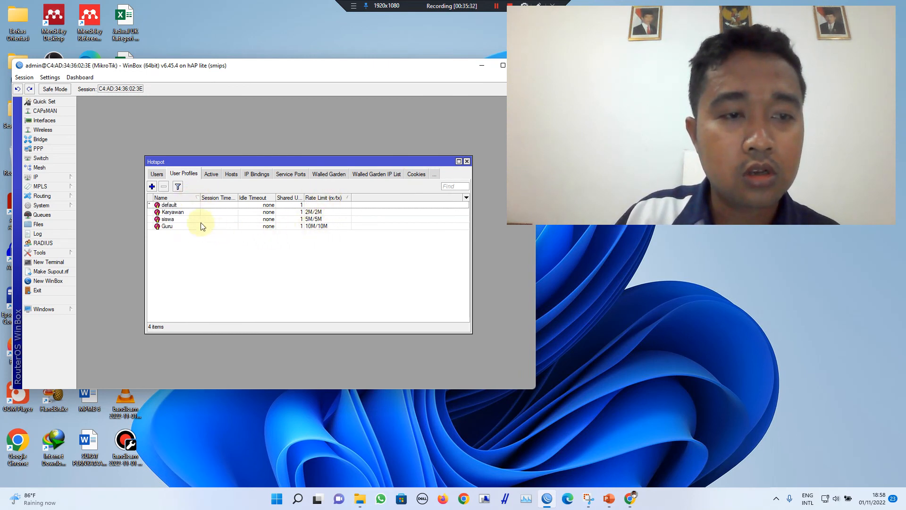
click(193, 213)
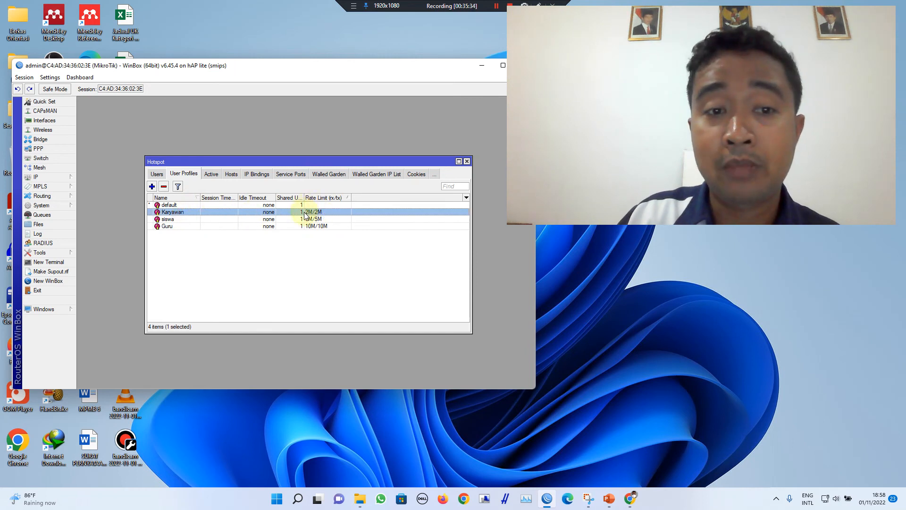
click(279, 220)
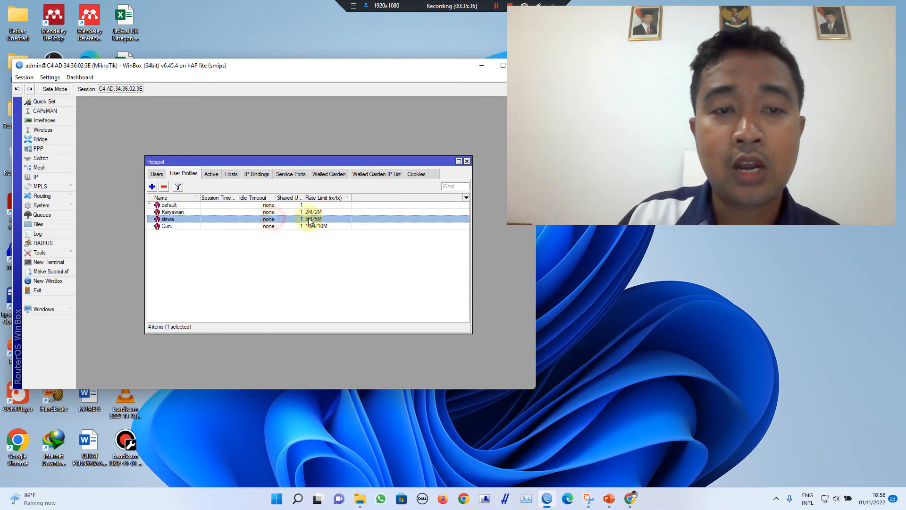
click(314, 228)
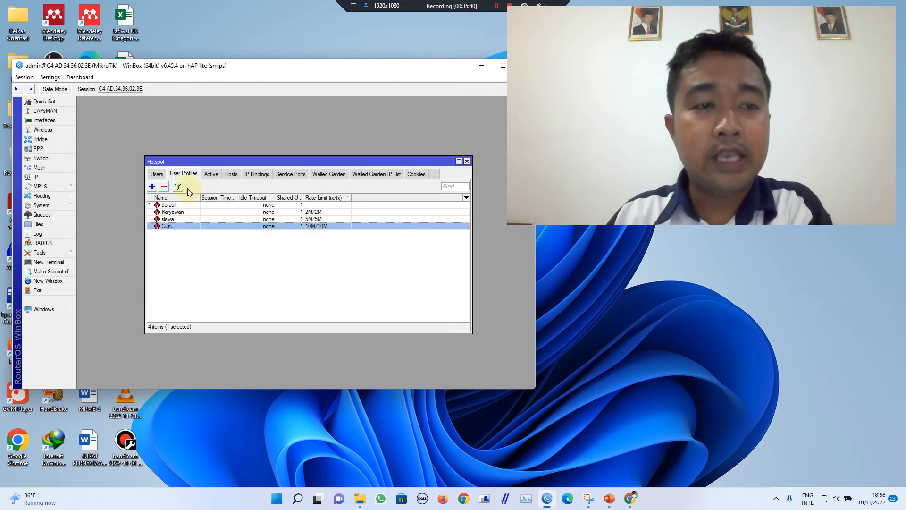
Step: Open the second hotspot user, andi, and apply the siswa profile
click(157, 174)
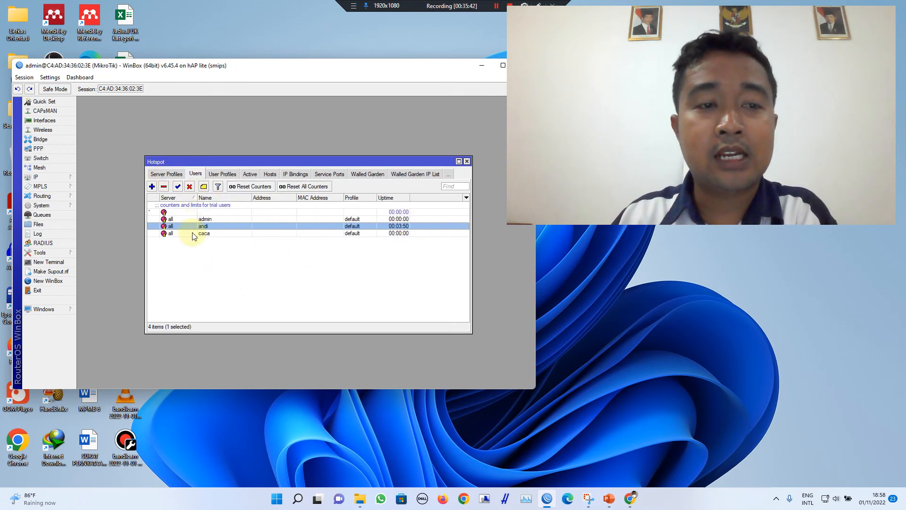
click(203, 262)
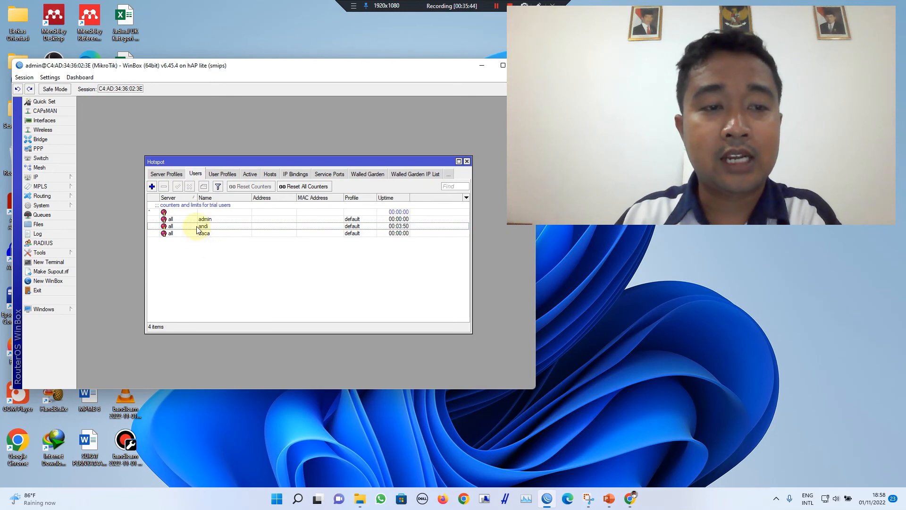
double_click(201, 227)
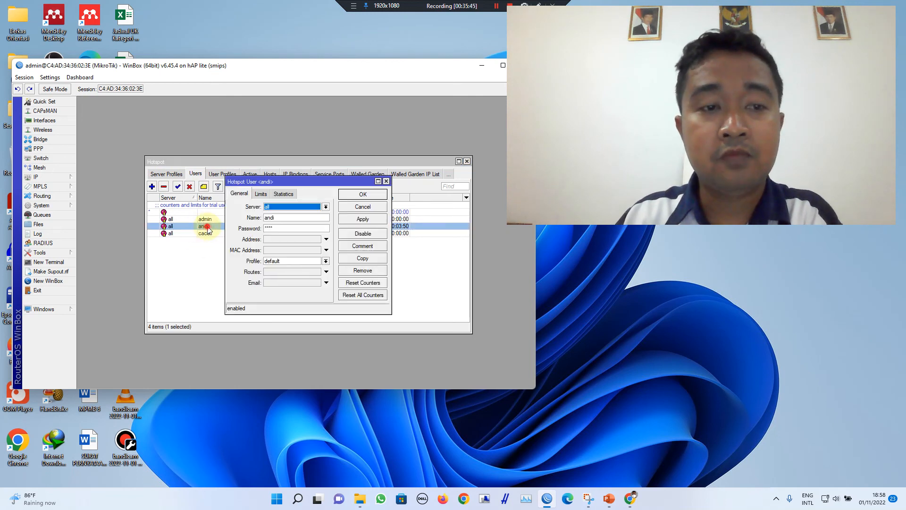
click(278, 228)
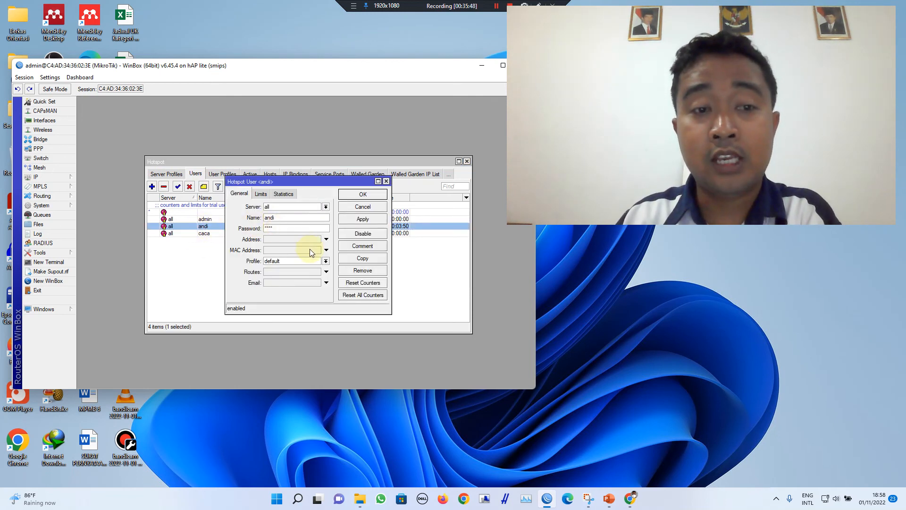
click(312, 261)
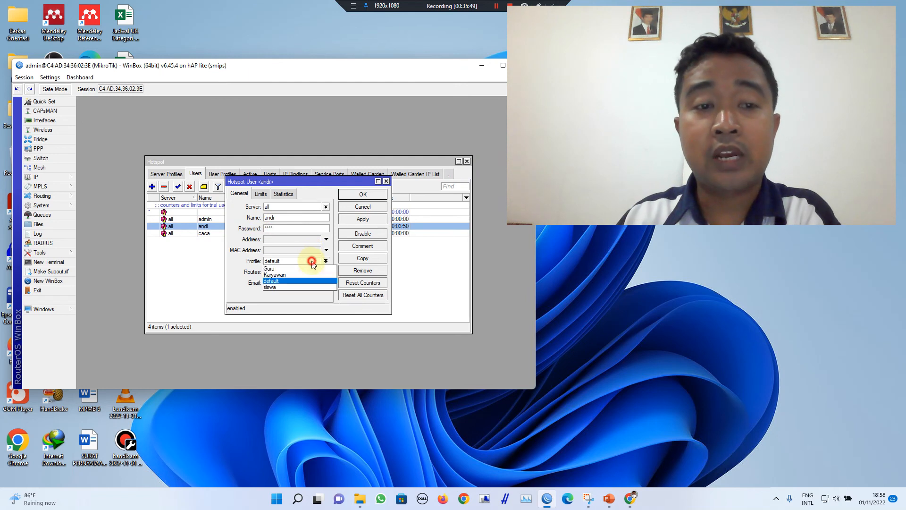
click(299, 286)
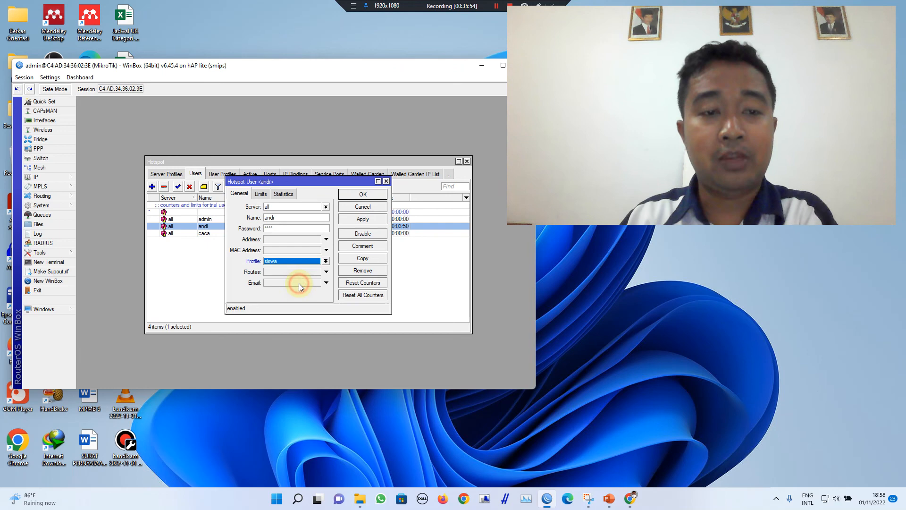
click(367, 221)
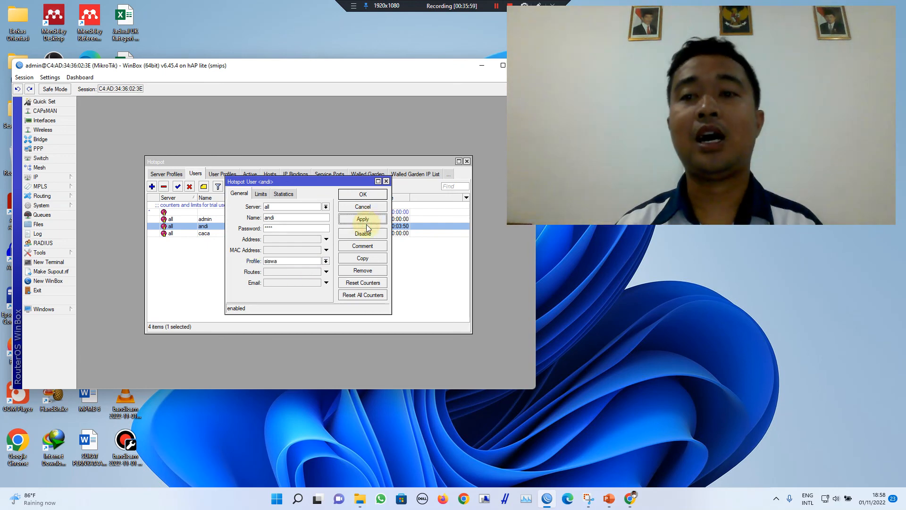
click(307, 182)
drag(307, 182, 383, 224)
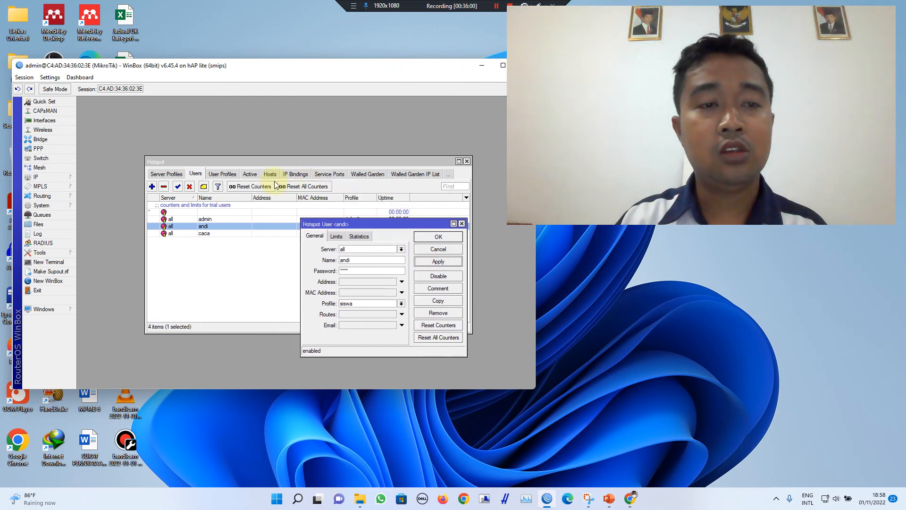
click(229, 175)
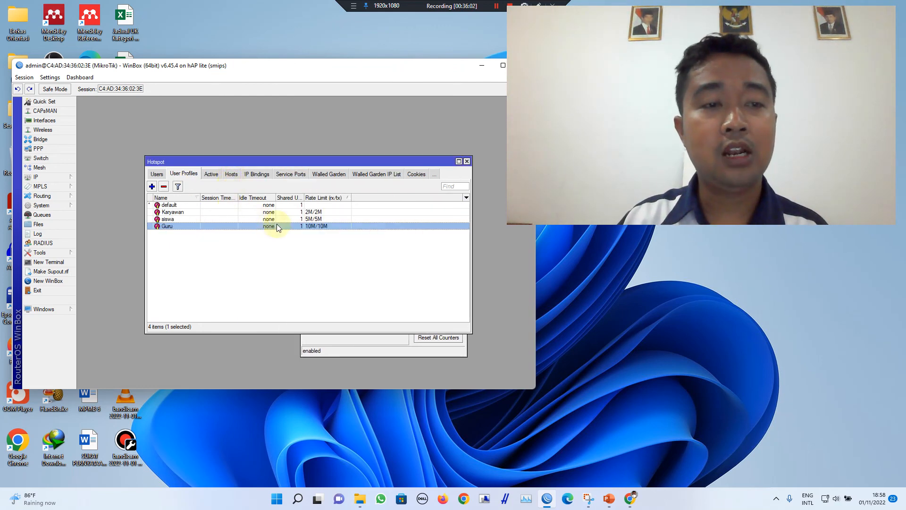
Step: Apply the Guru profile to the user and compare it with Guru's 10M/10M limit
click(305, 219)
click(377, 351)
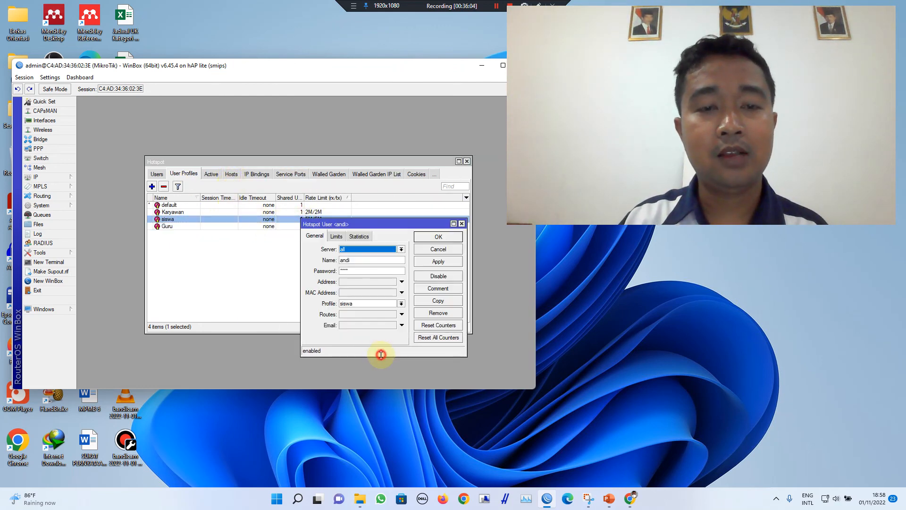
click(269, 220)
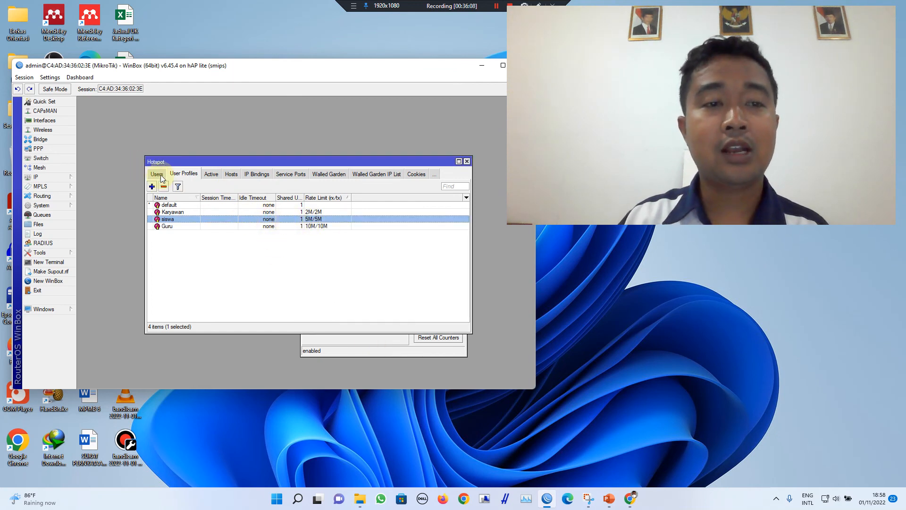
click(349, 338)
click(392, 304)
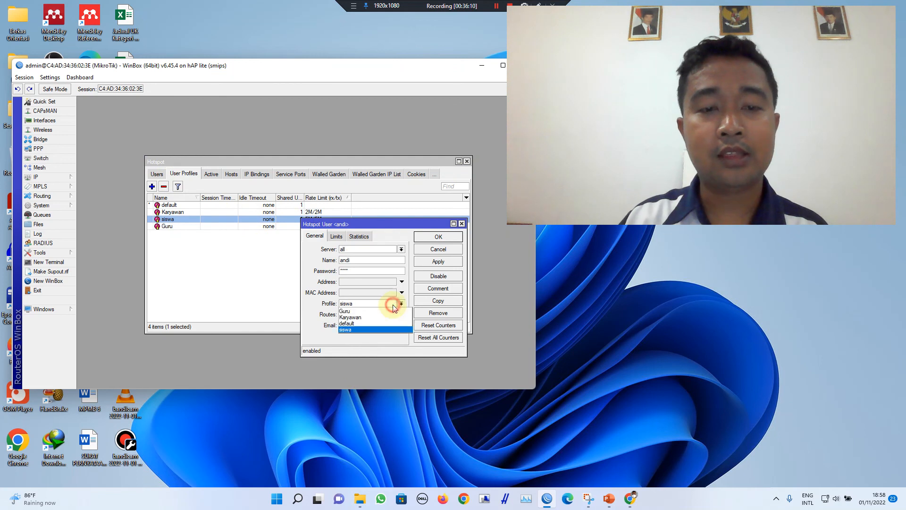
click(381, 312)
click(438, 261)
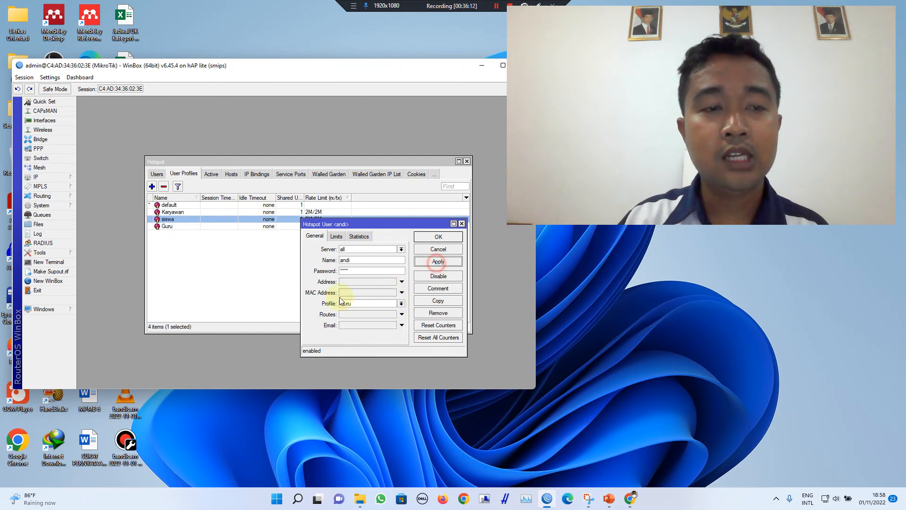
click(249, 268)
click(328, 227)
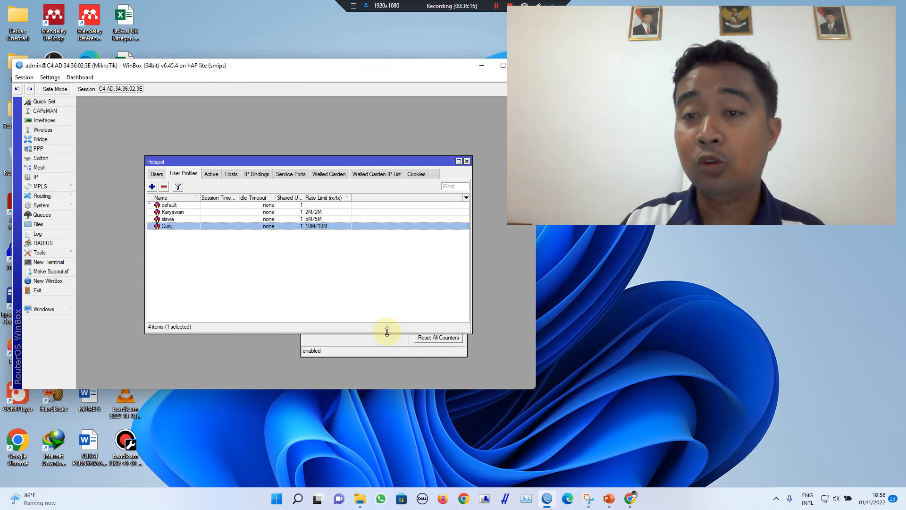
Step: Switch the user to the Karyawan profile (2M/2M), apply it, and check the Users list
click(392, 351)
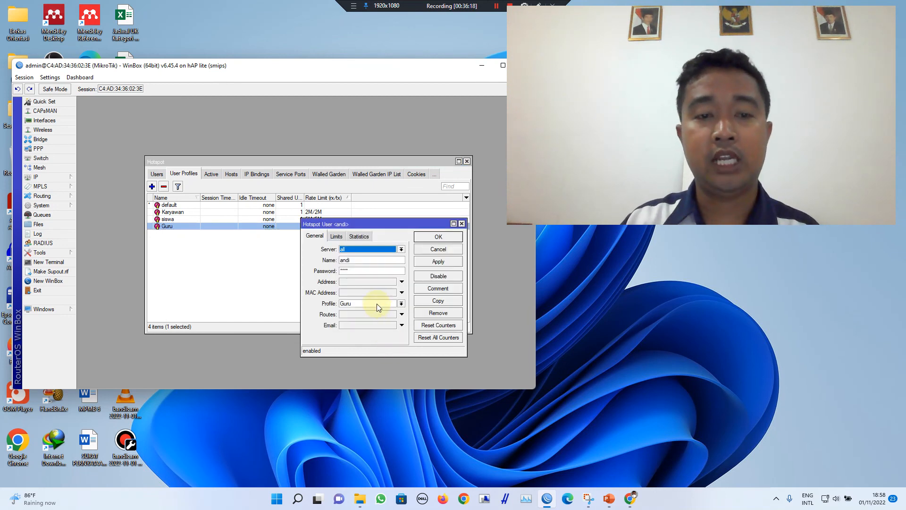
click(377, 304)
click(372, 316)
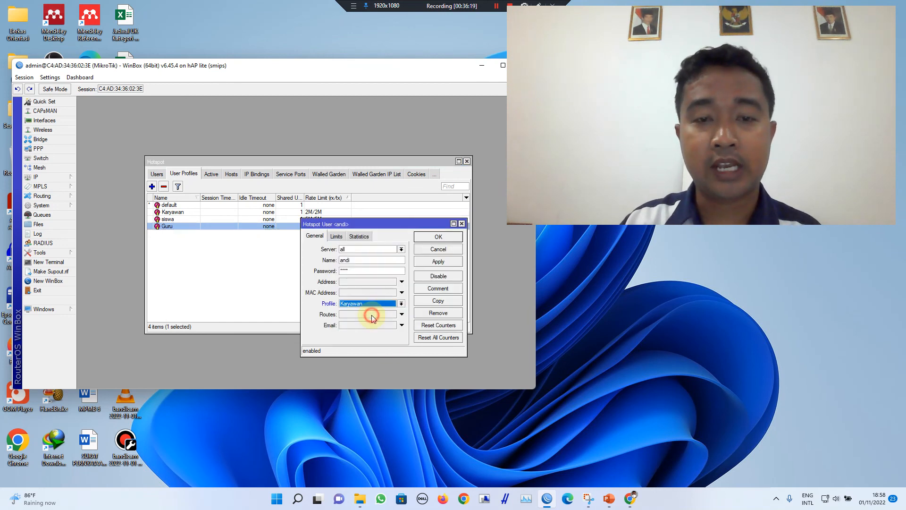
click(440, 262)
click(264, 255)
click(172, 212)
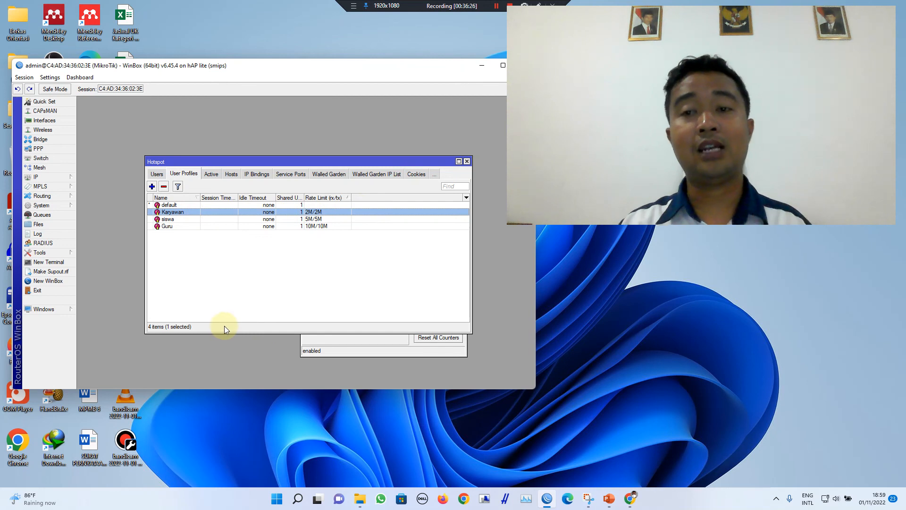
click(155, 174)
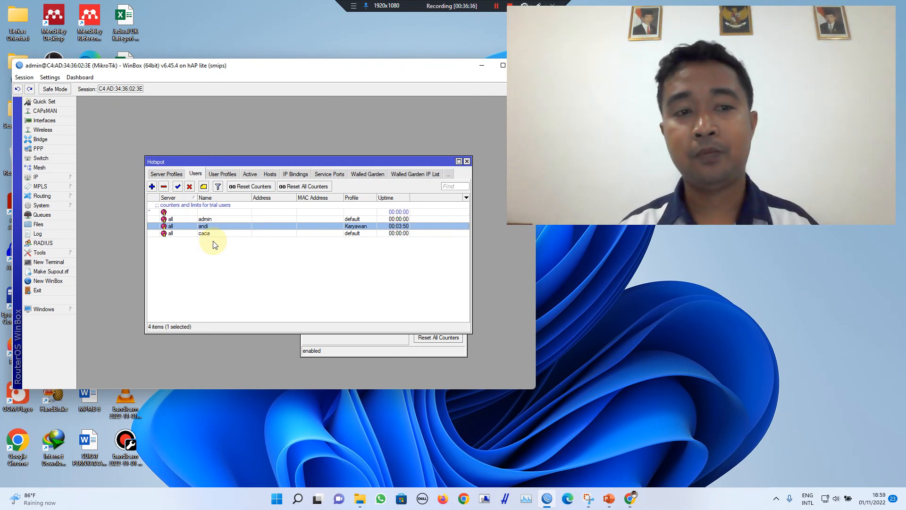
Step: Re-apply the Karyawan profile to user andi, then close his dialog and the Hotspot window
click(229, 174)
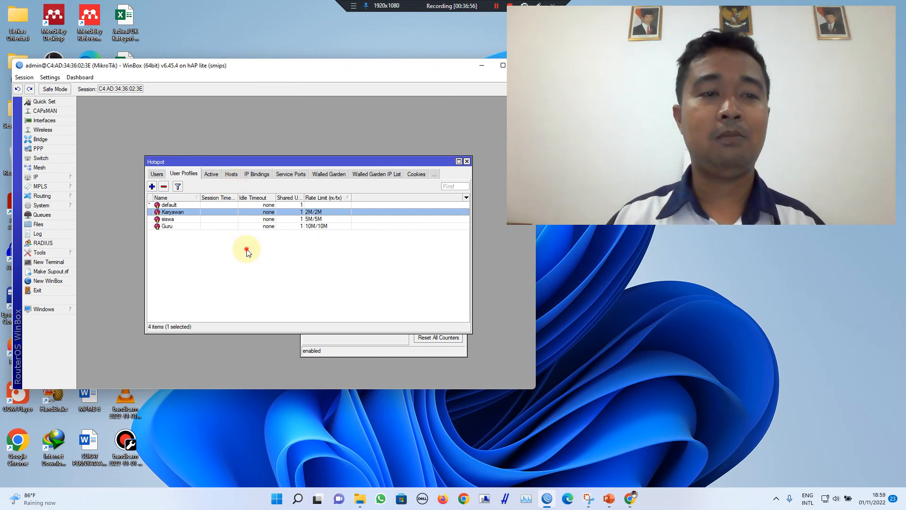
click(295, 260)
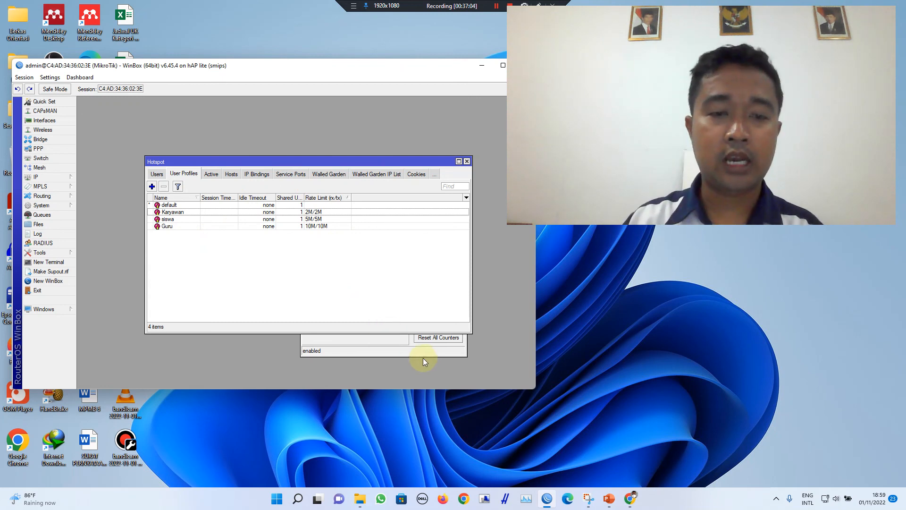
click(399, 348)
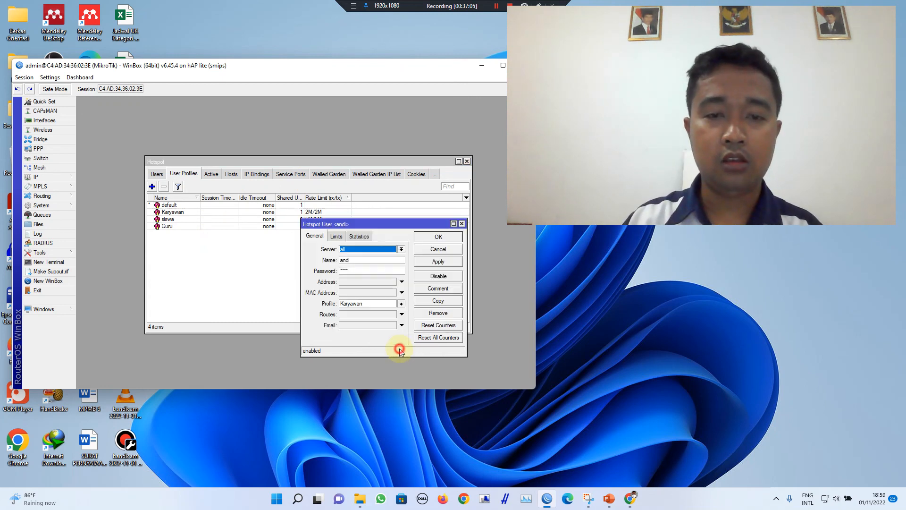
click(439, 263)
click(461, 224)
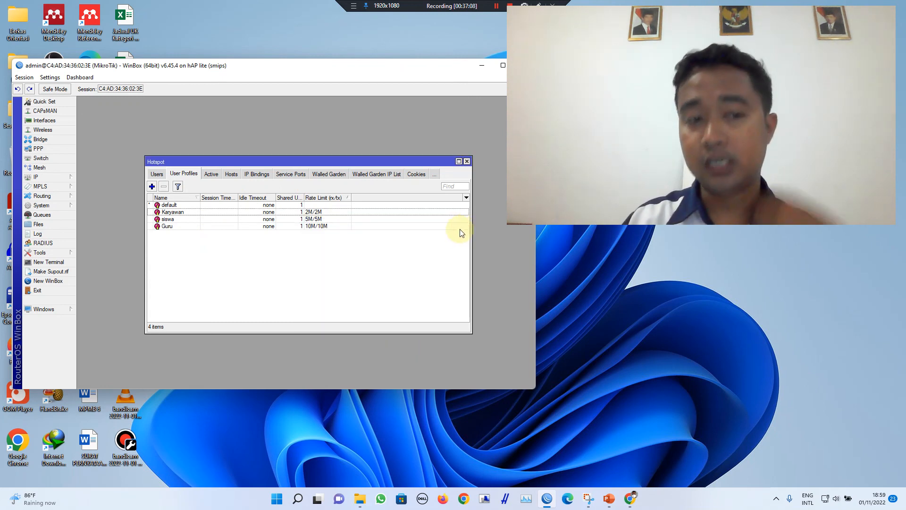
click(468, 161)
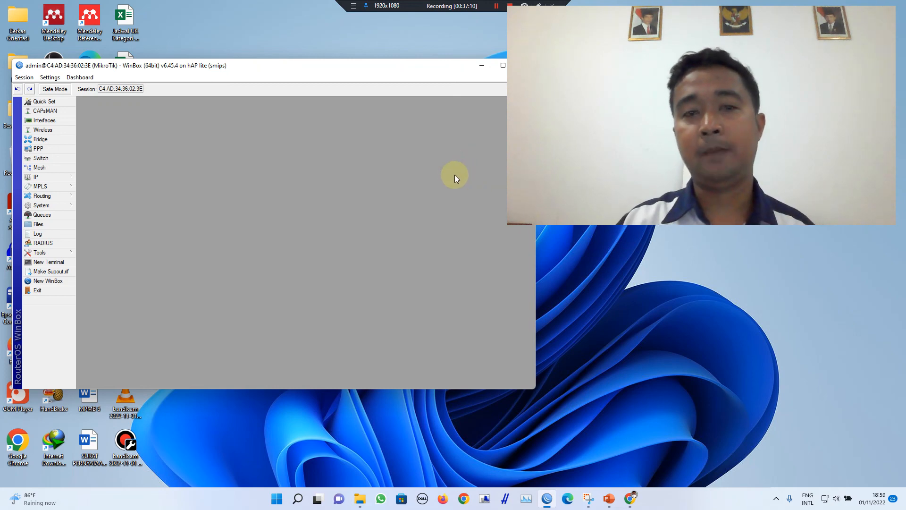